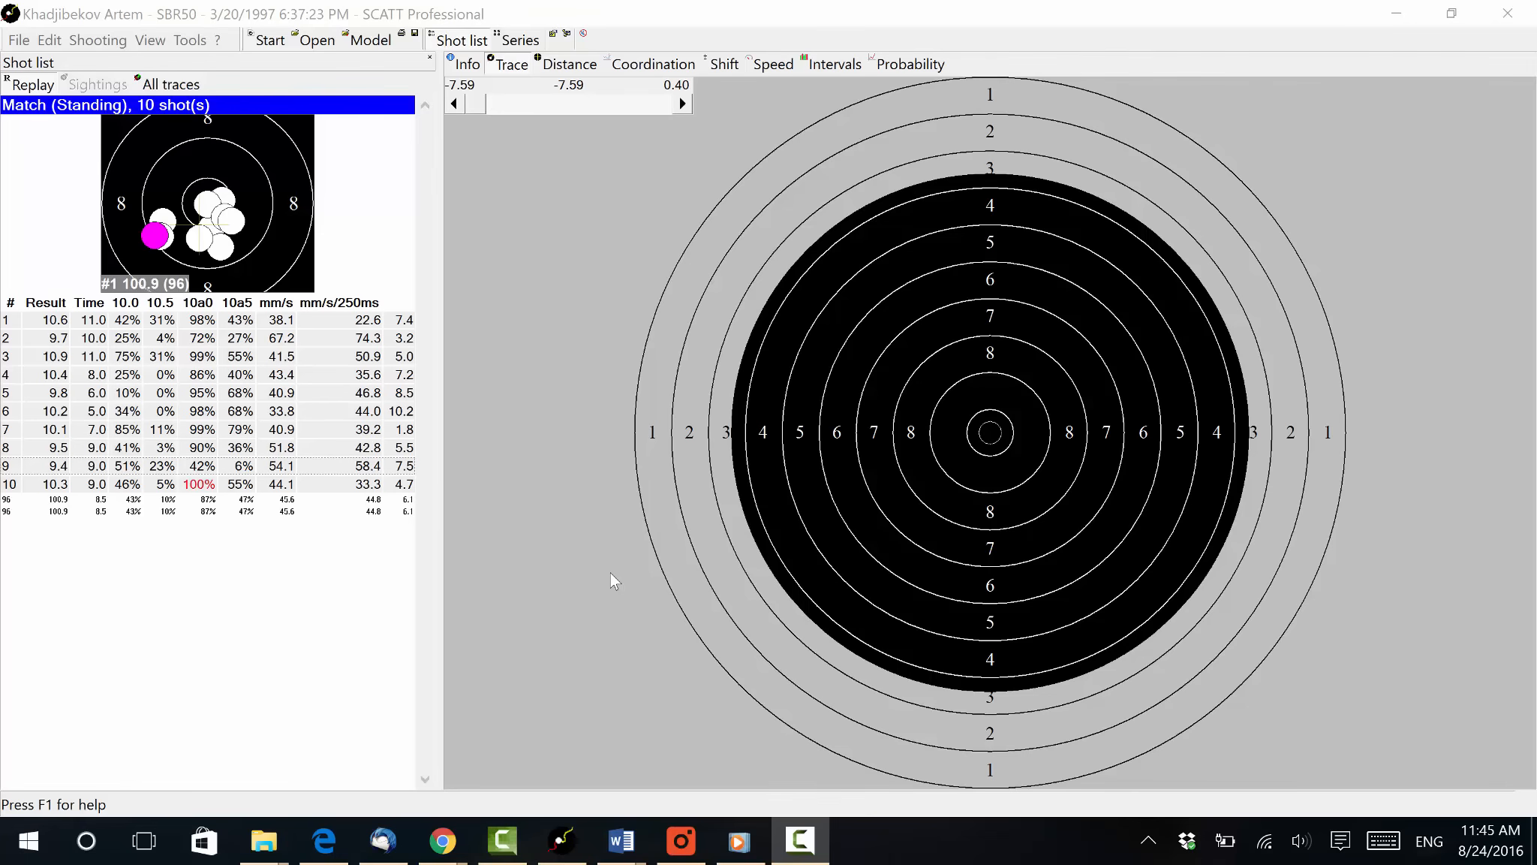
Replay the aiming trace of shot 9 from its start up to the shot moment.
{"action": "left_click", "coordinate": [131, 467]}
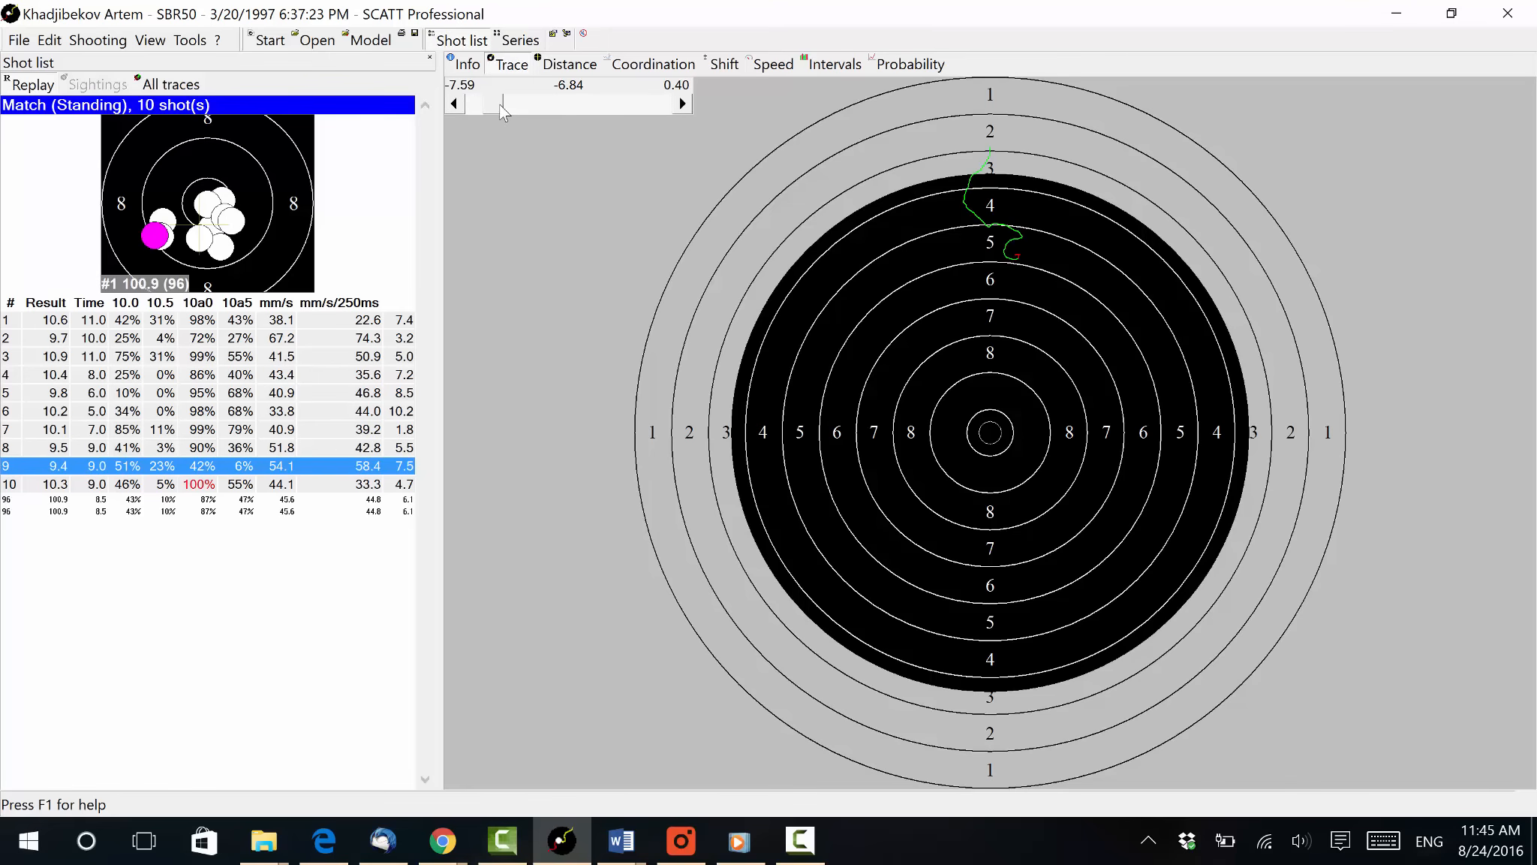
{"action": "left_click_drag", "start_coordinate": [495, 106], "coordinate": [524, 110]}
{"action": "left_click_drag", "start_coordinate": [526, 111], "coordinate": [639, 118]}
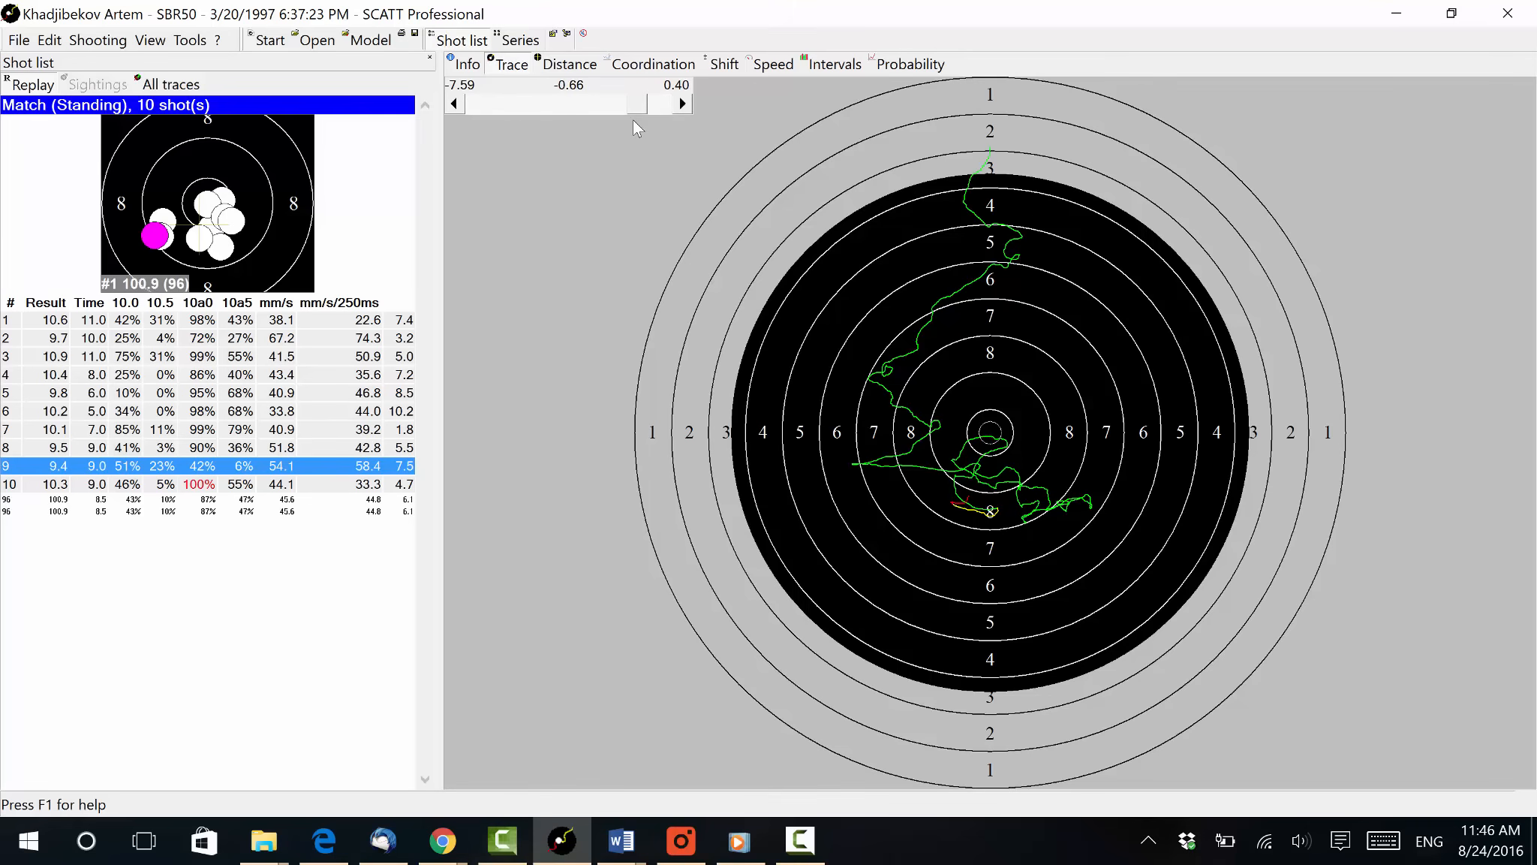
{"action": "scroll", "coordinate": [595, 225], "scroll_direction": "up", "scroll_amount": 3}
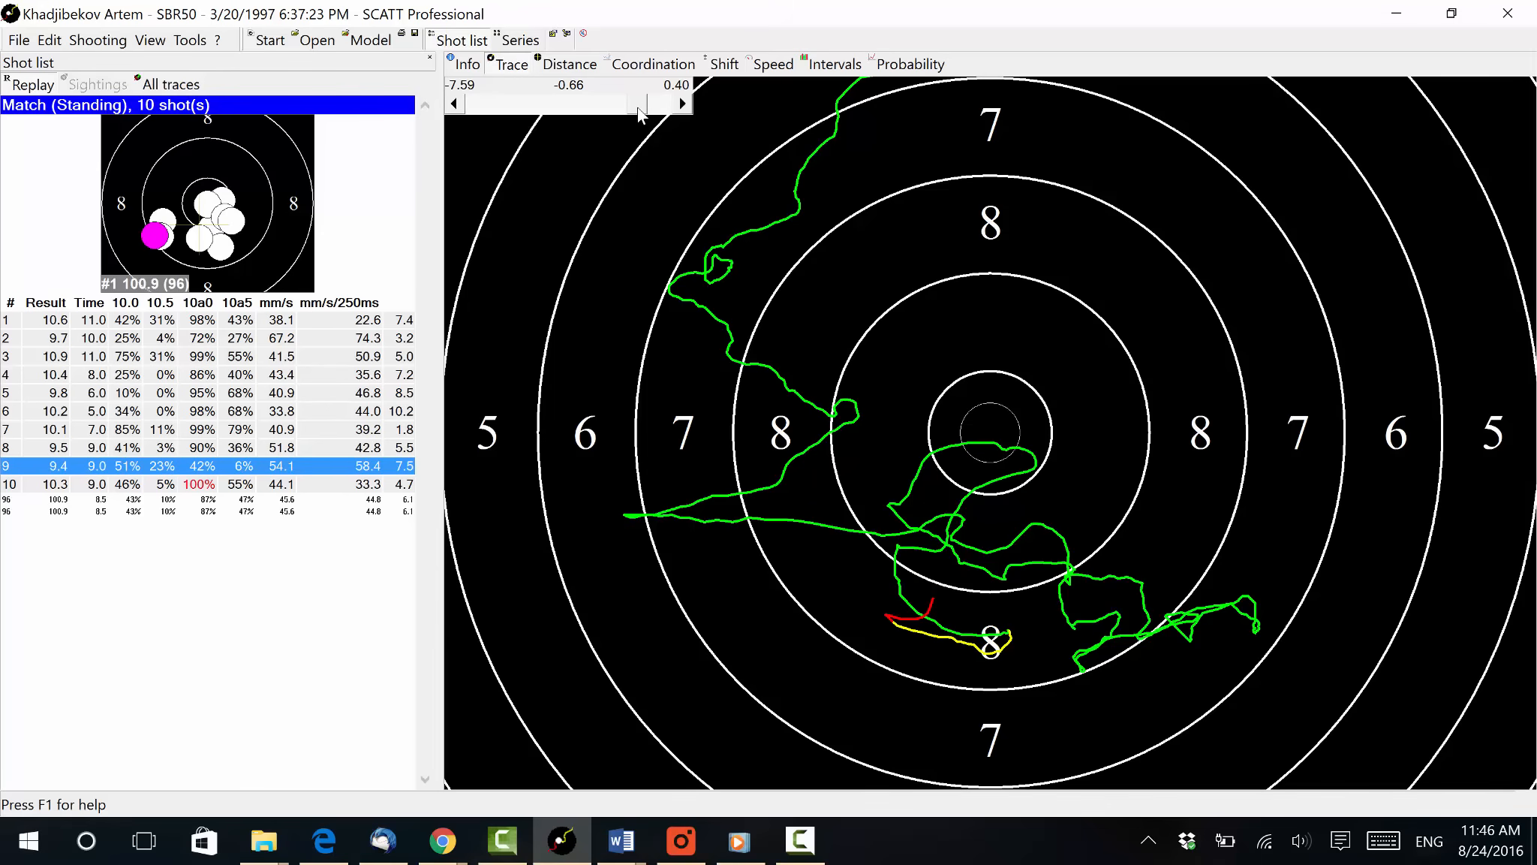
{"action": "left_click_drag", "start_coordinate": [638, 107], "coordinate": [641, 109]}
{"action": "left_click_drag", "start_coordinate": [641, 109], "coordinate": [653, 108]}
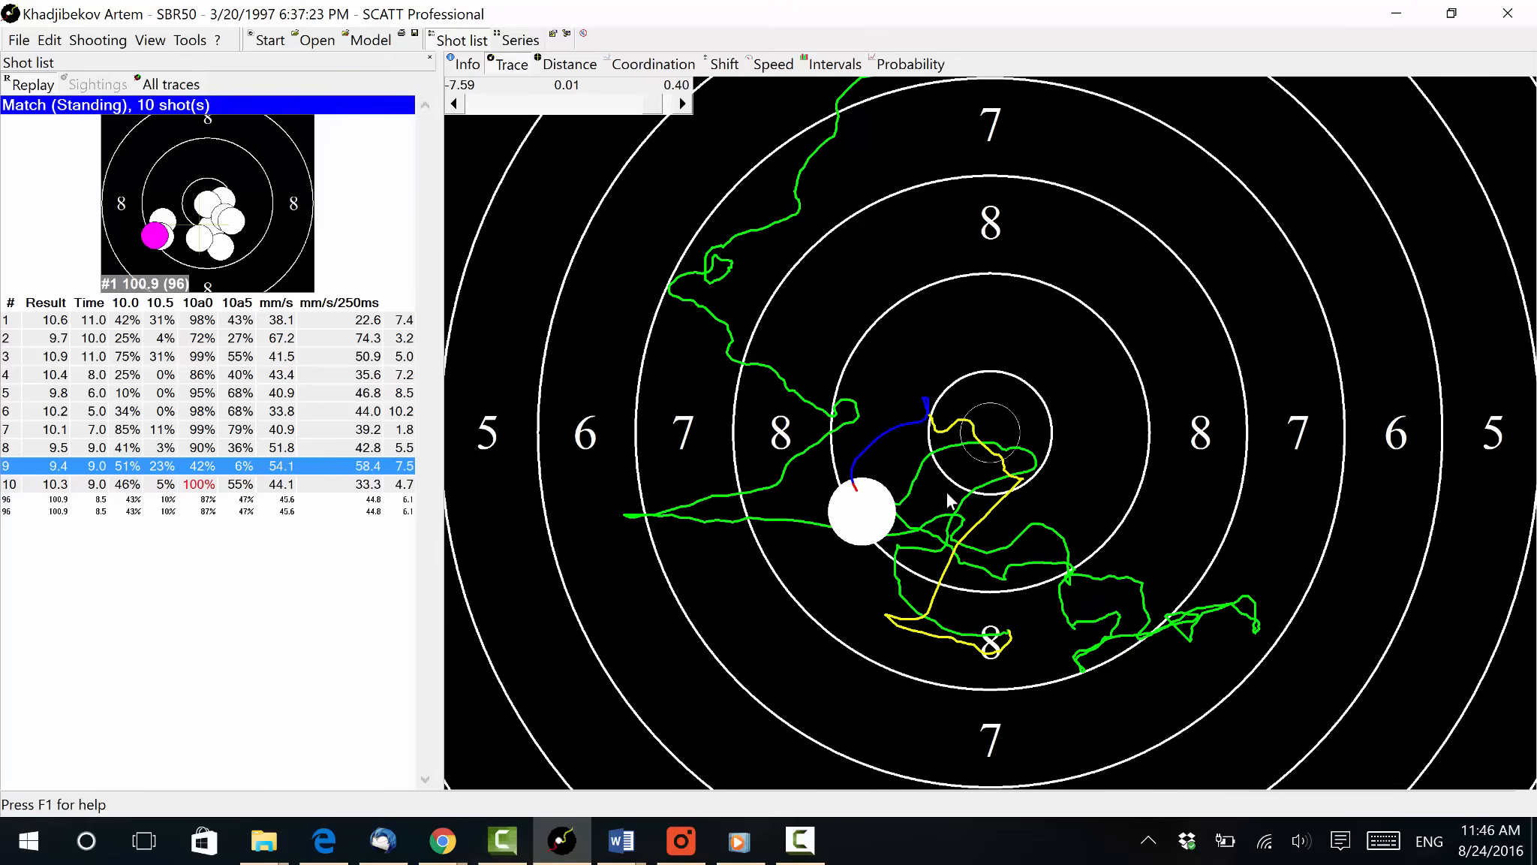
Examine shot 9's trace around the hit close up and advance the replay to the end of the trace.
{"action": "scroll", "coordinate": [947, 494], "scroll_direction": "up", "scroll_amount": 3}
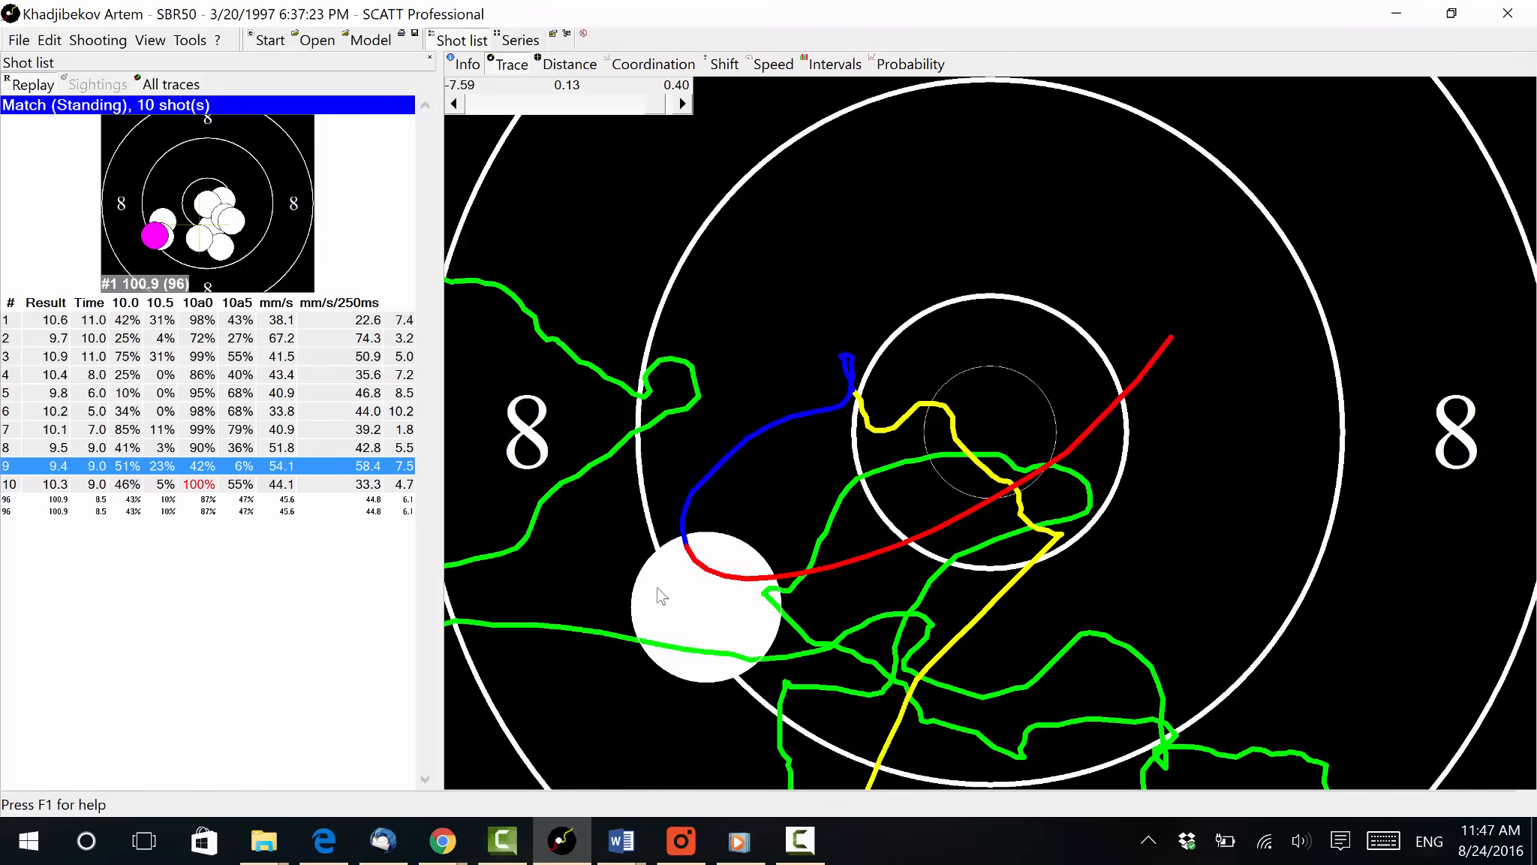
{"action": "scroll", "coordinate": [661, 585], "scroll_direction": "down", "scroll_amount": 3}
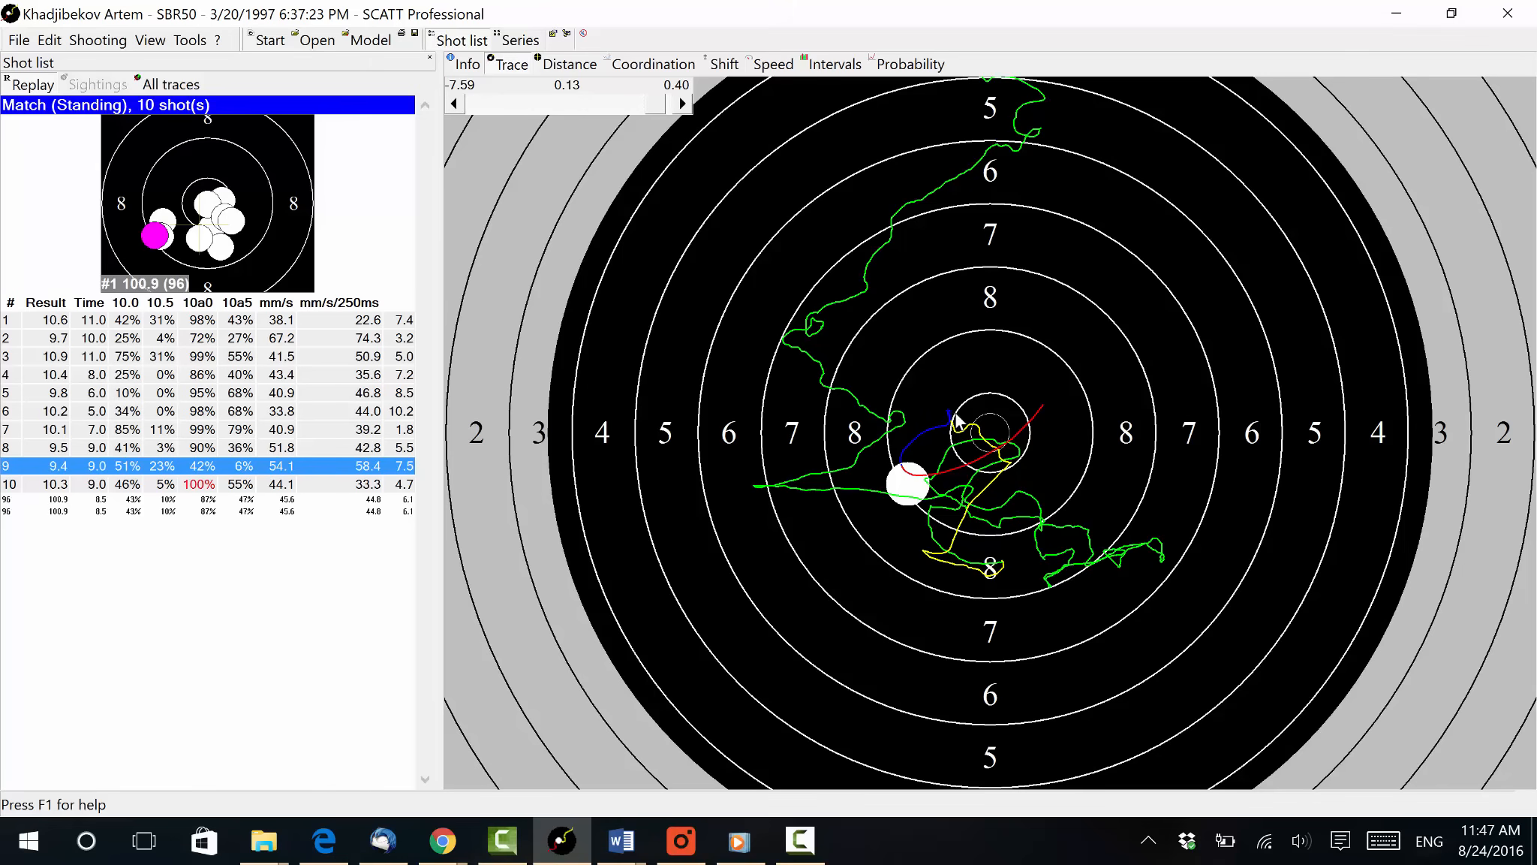
{"action": "left_click", "coordinate": [680, 110]}
{"action": "left_click", "coordinate": [680, 110]}
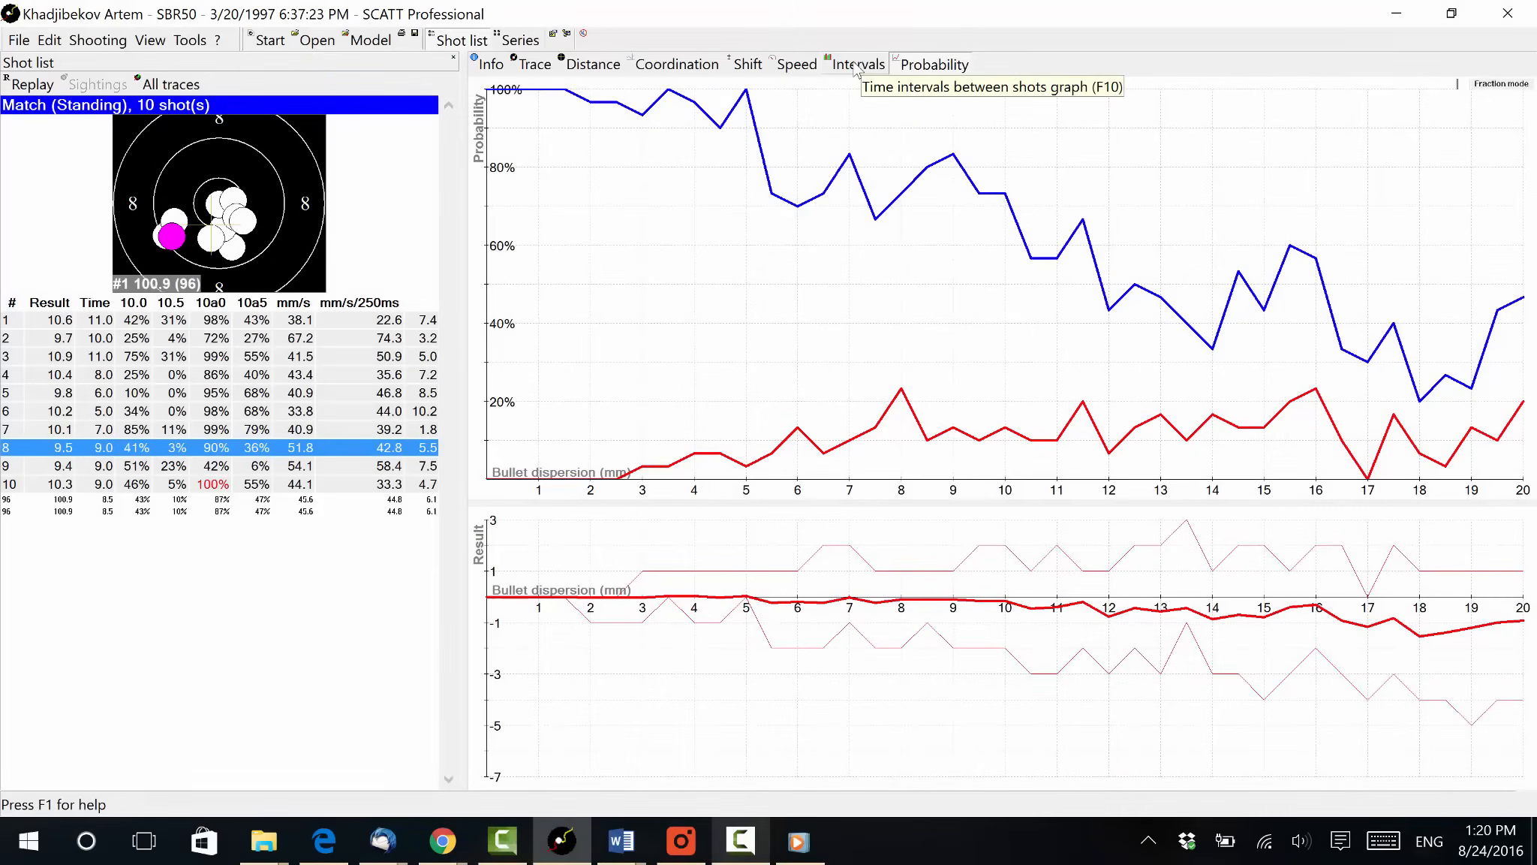
Look through the Intervals, Speed, Shift, Coordination and Distance graphs with shot 8 selected, ending on its Trace view.
{"action": "left_click", "coordinate": [856, 67]}
{"action": "left_click", "coordinate": [794, 66]}
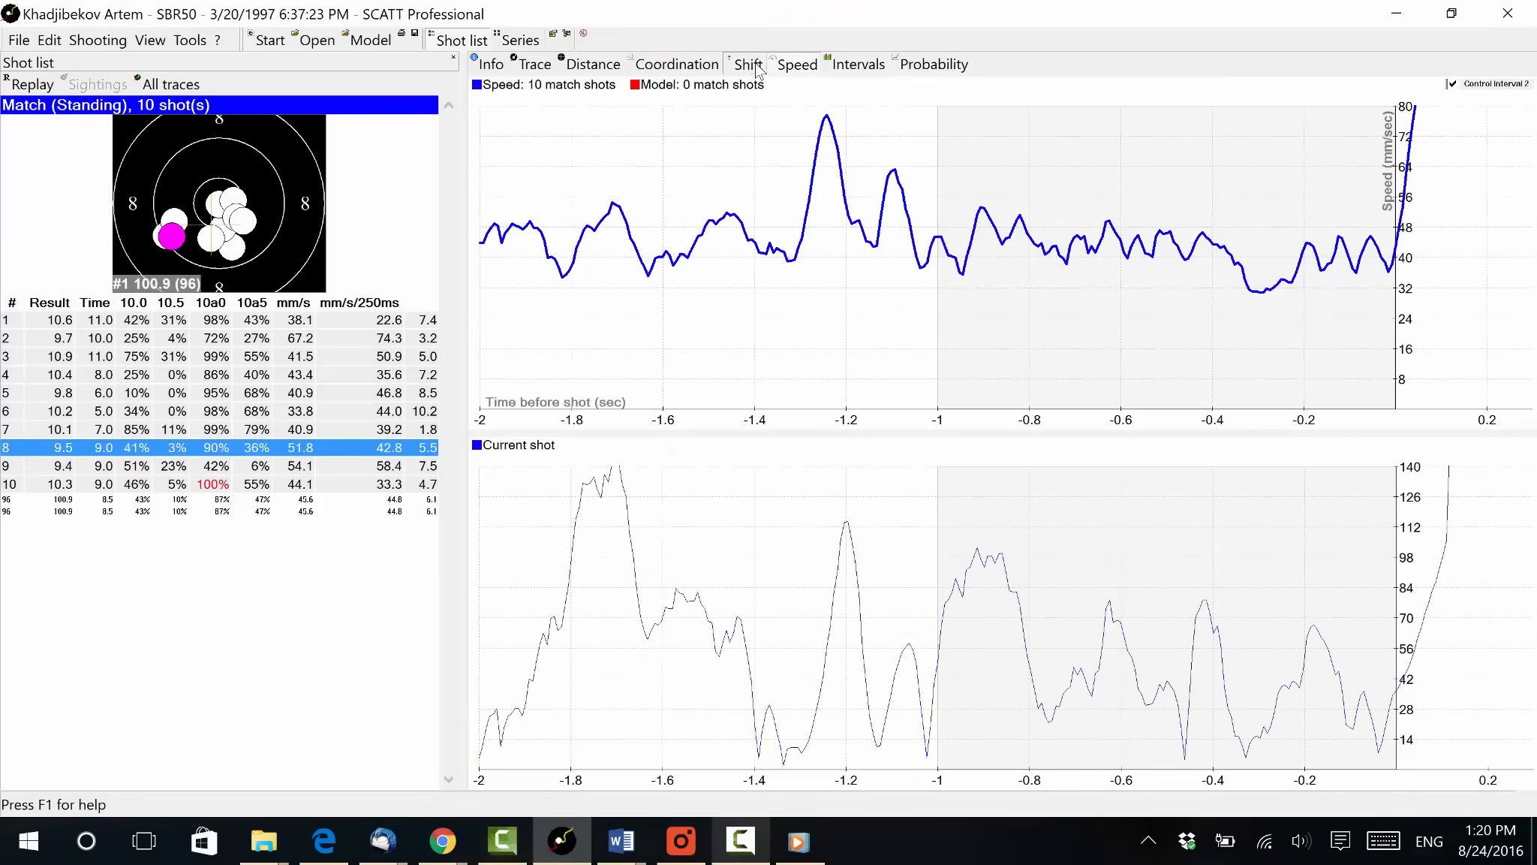
{"action": "left_click", "coordinate": [750, 66]}
{"action": "left_click", "coordinate": [675, 66]}
{"action": "left_click", "coordinate": [589, 66]}
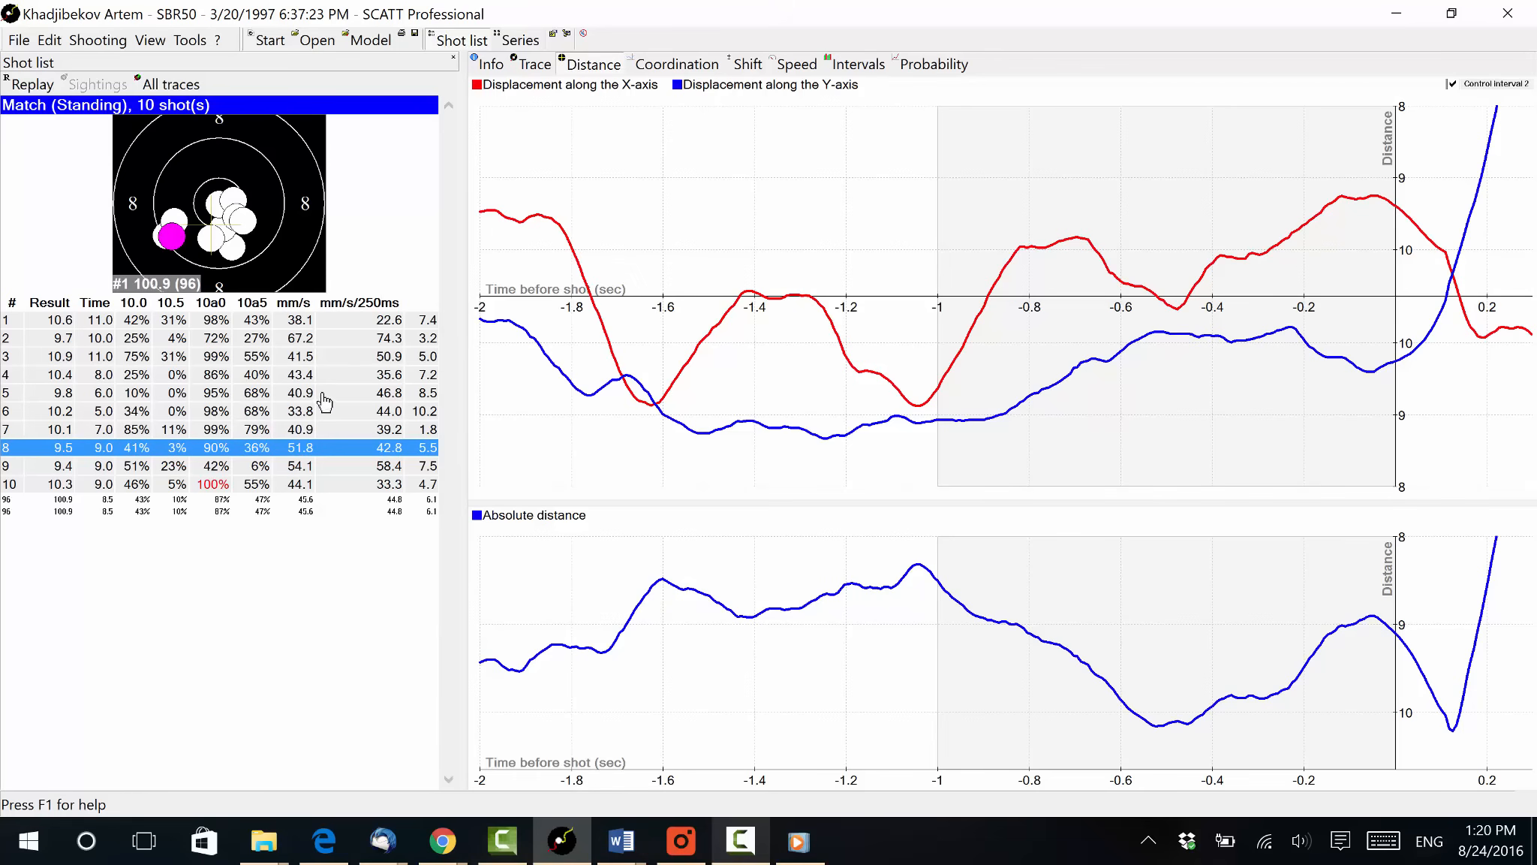
{"action": "left_click", "coordinate": [534, 66]}
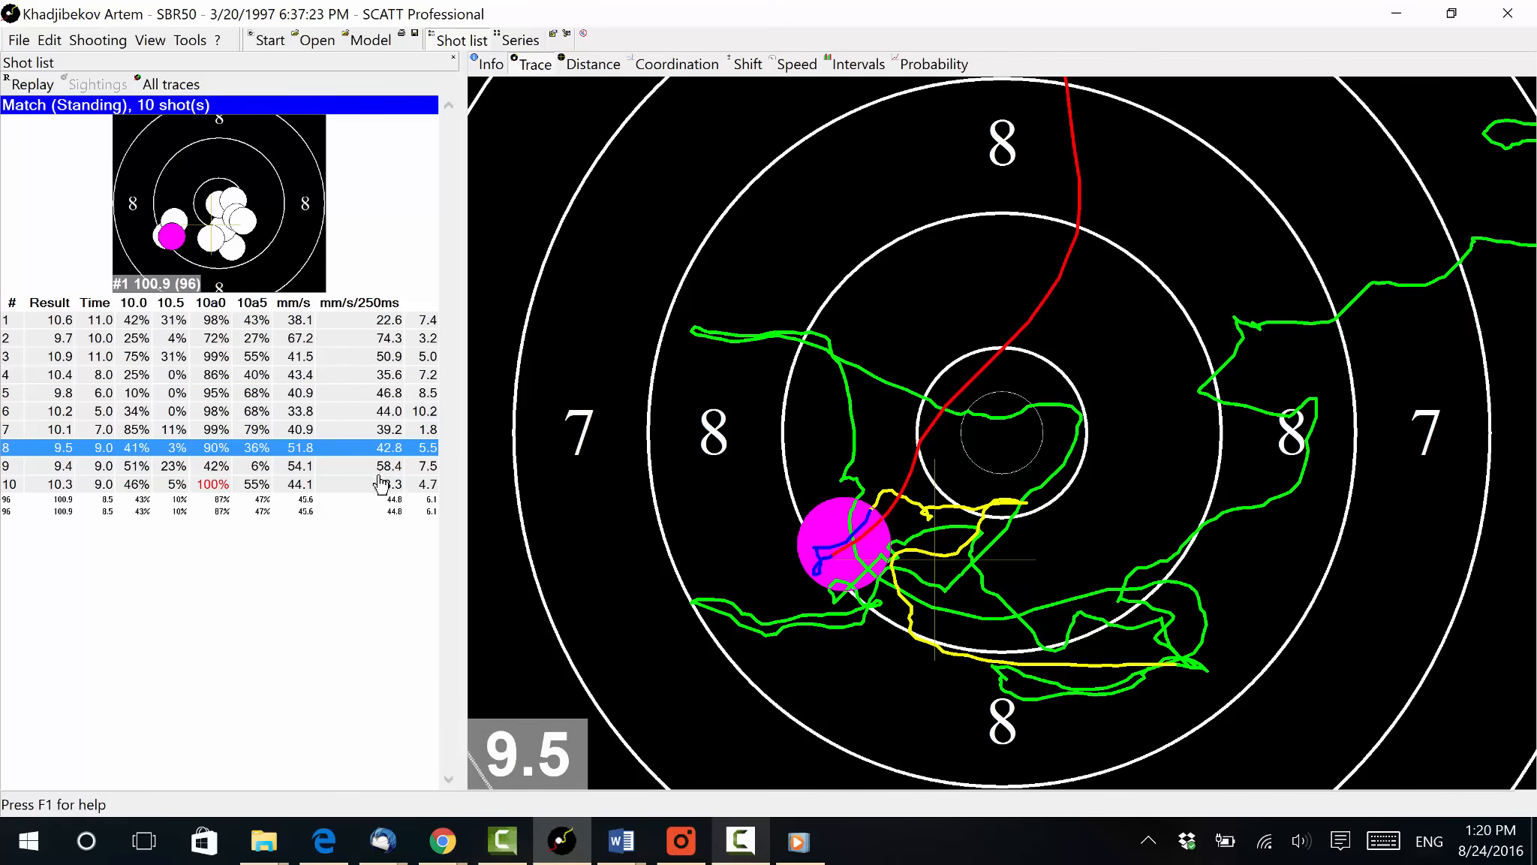
Compare shot 8's full trace on the whole target with the traces of shots 7 and 9.
{"action": "scroll", "coordinate": [387, 483], "scroll_direction": "down", "scroll_amount": 10}
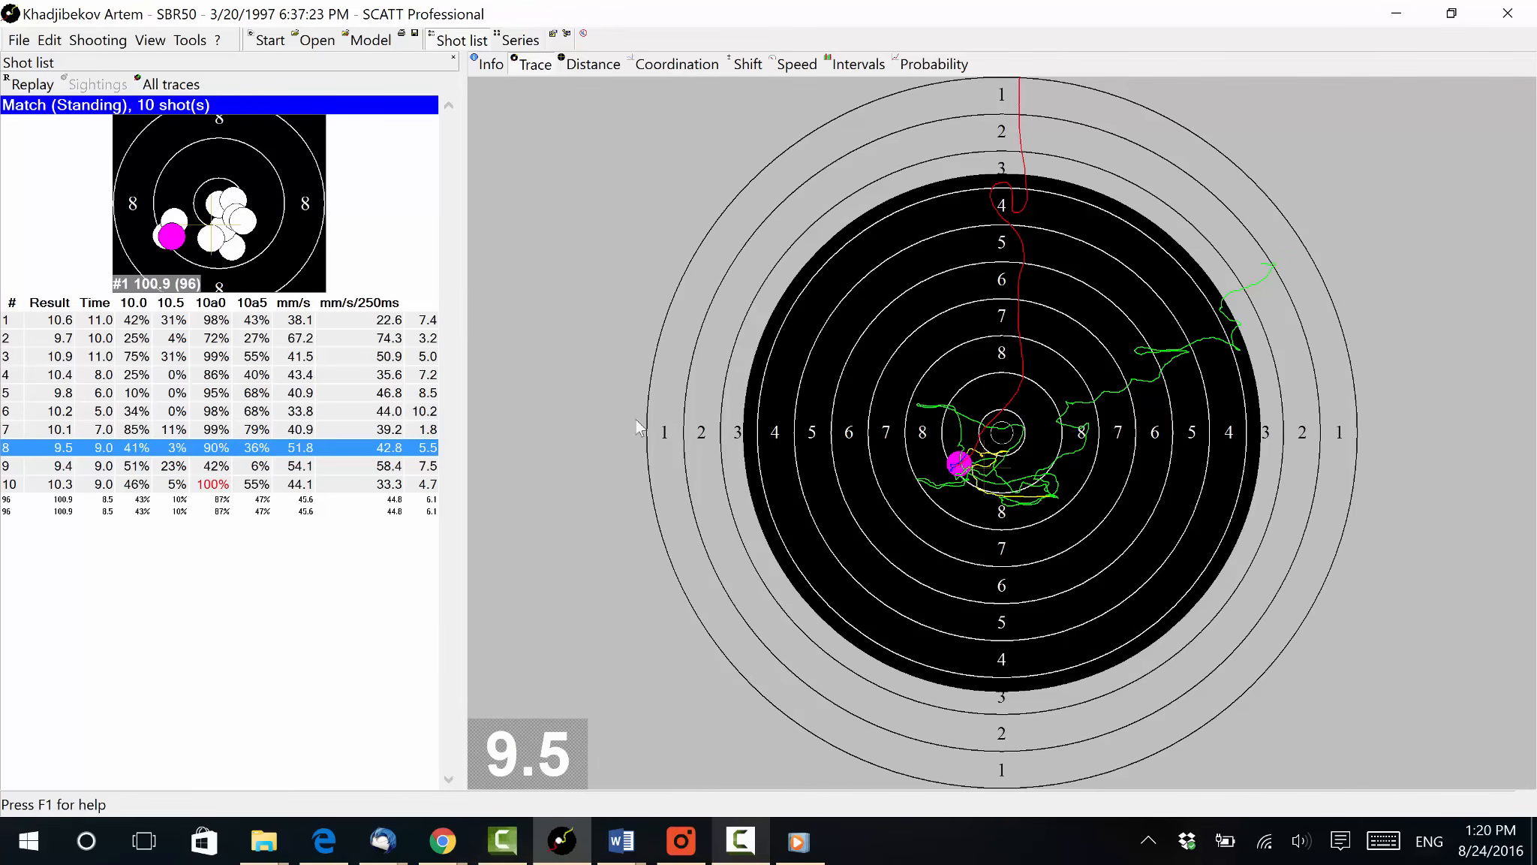
{"action": "left_click", "coordinate": [181, 433]}
{"action": "left_click", "coordinate": [183, 469]}
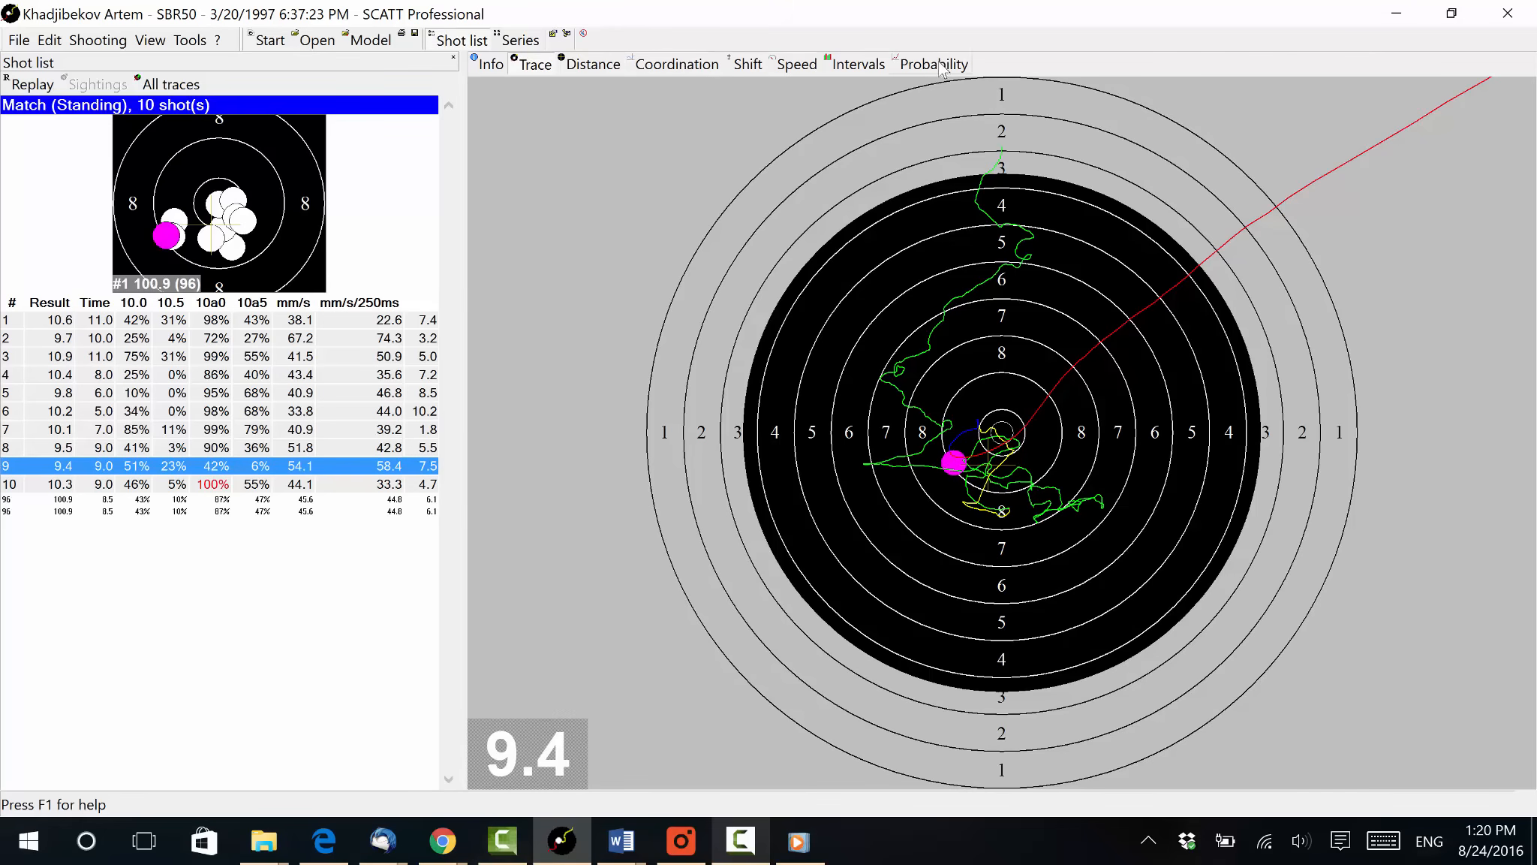
Check shot 9 in the Intervals graph and compare its trace with that of shot 10.
{"action": "left_click", "coordinate": [882, 68]}
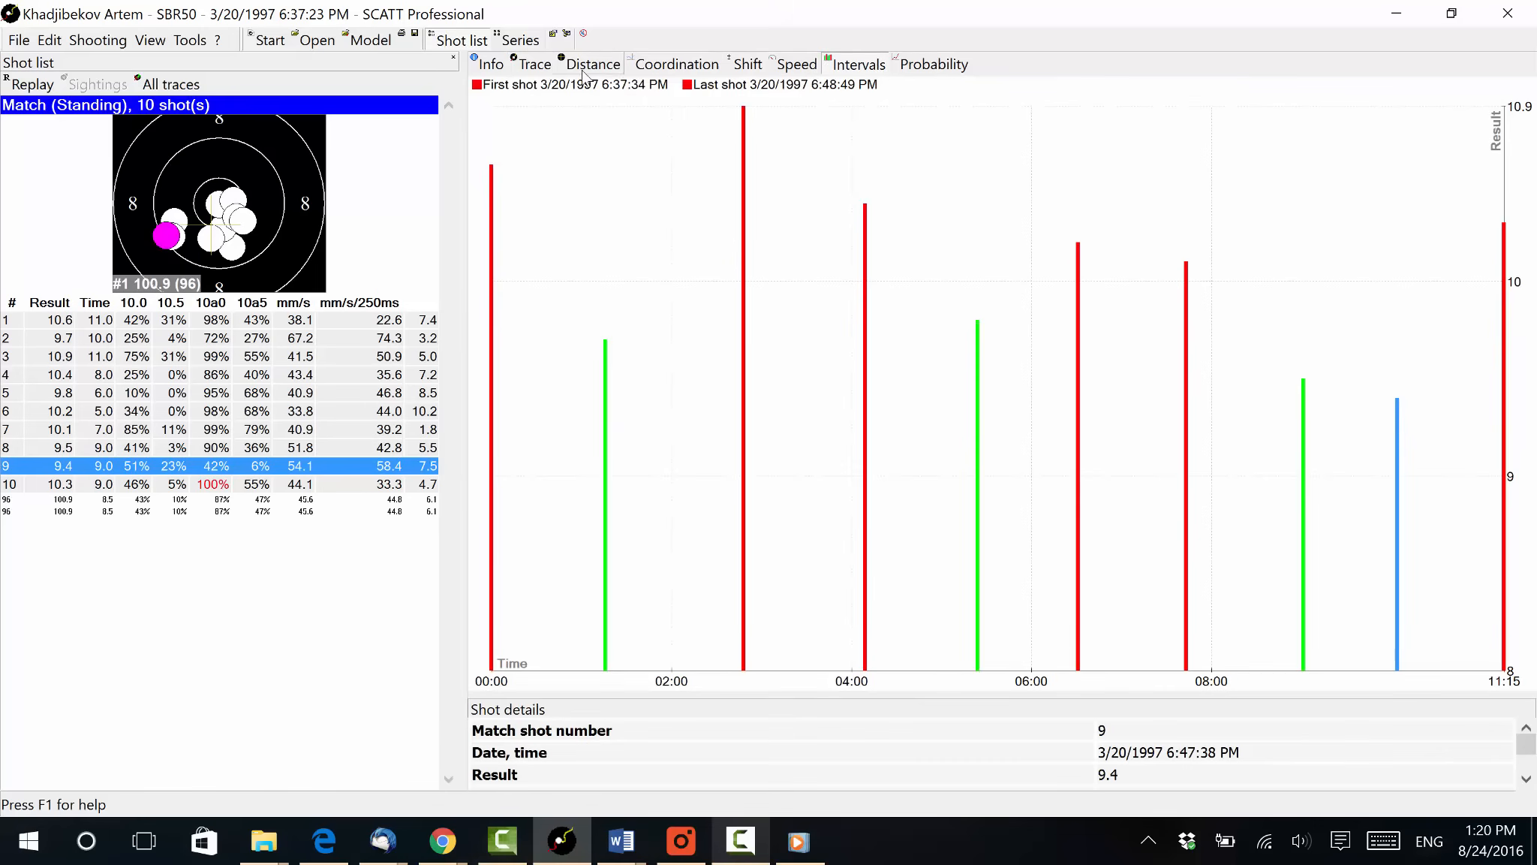
{"action": "left_click", "coordinate": [539, 65]}
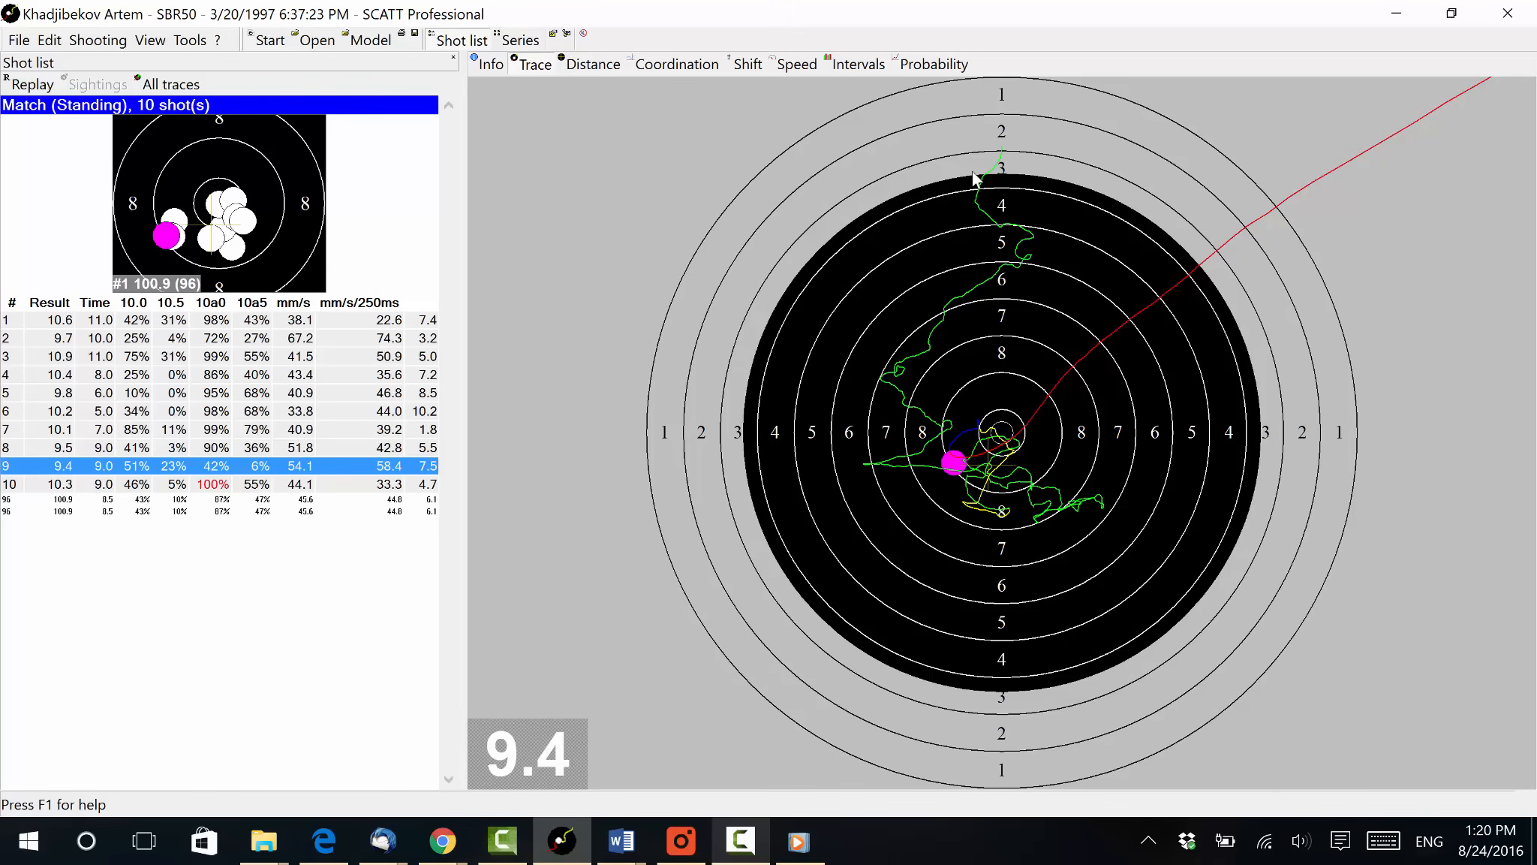
{"action": "scroll", "coordinate": [914, 368], "scroll_direction": "up", "scroll_amount": 3}
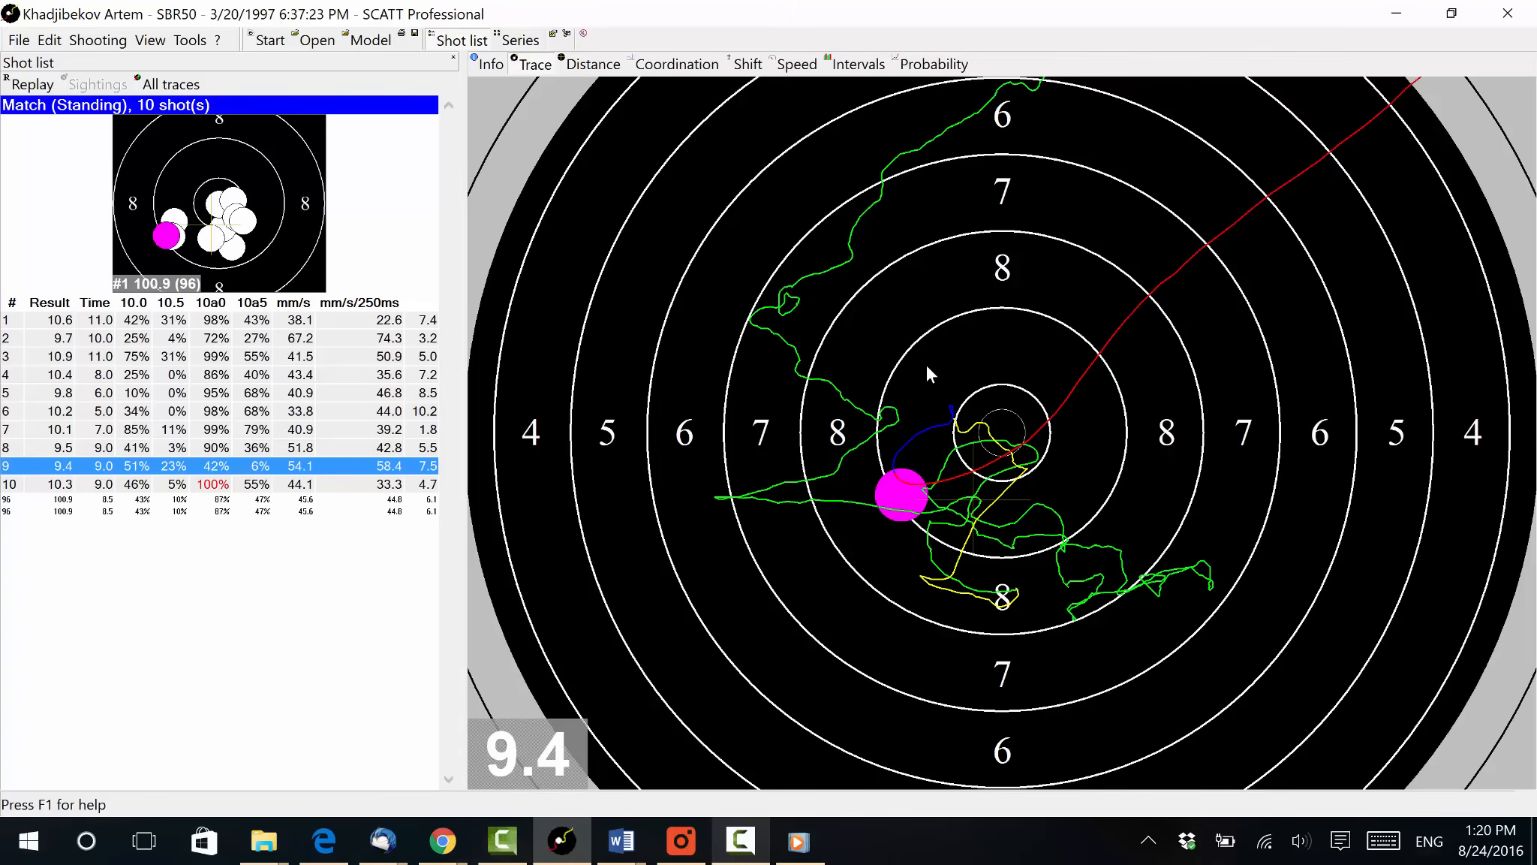
{"action": "left_click", "coordinate": [317, 484]}
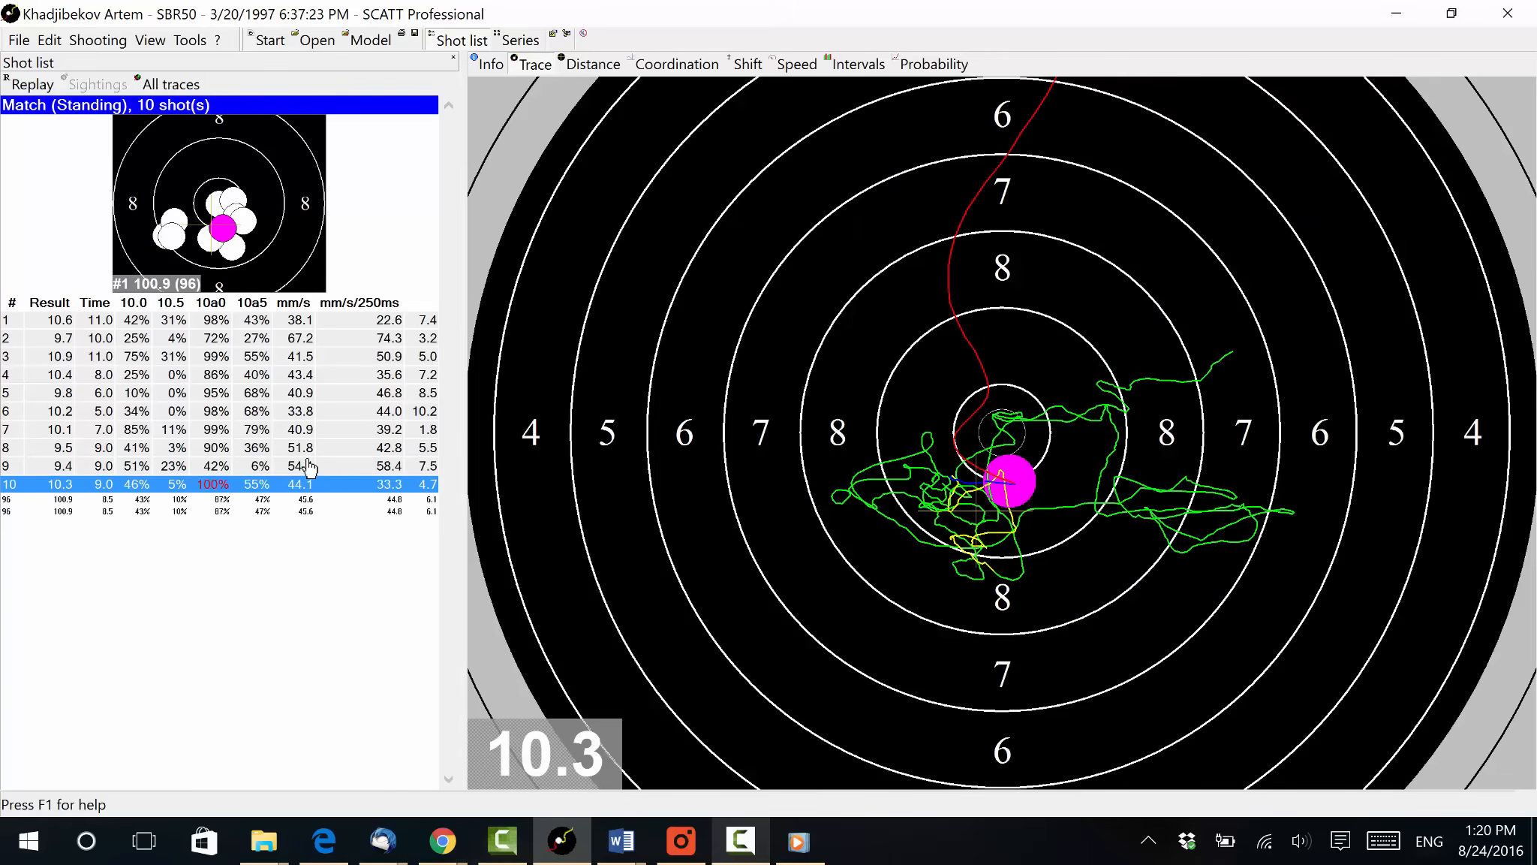
{"action": "left_click", "coordinate": [309, 467]}
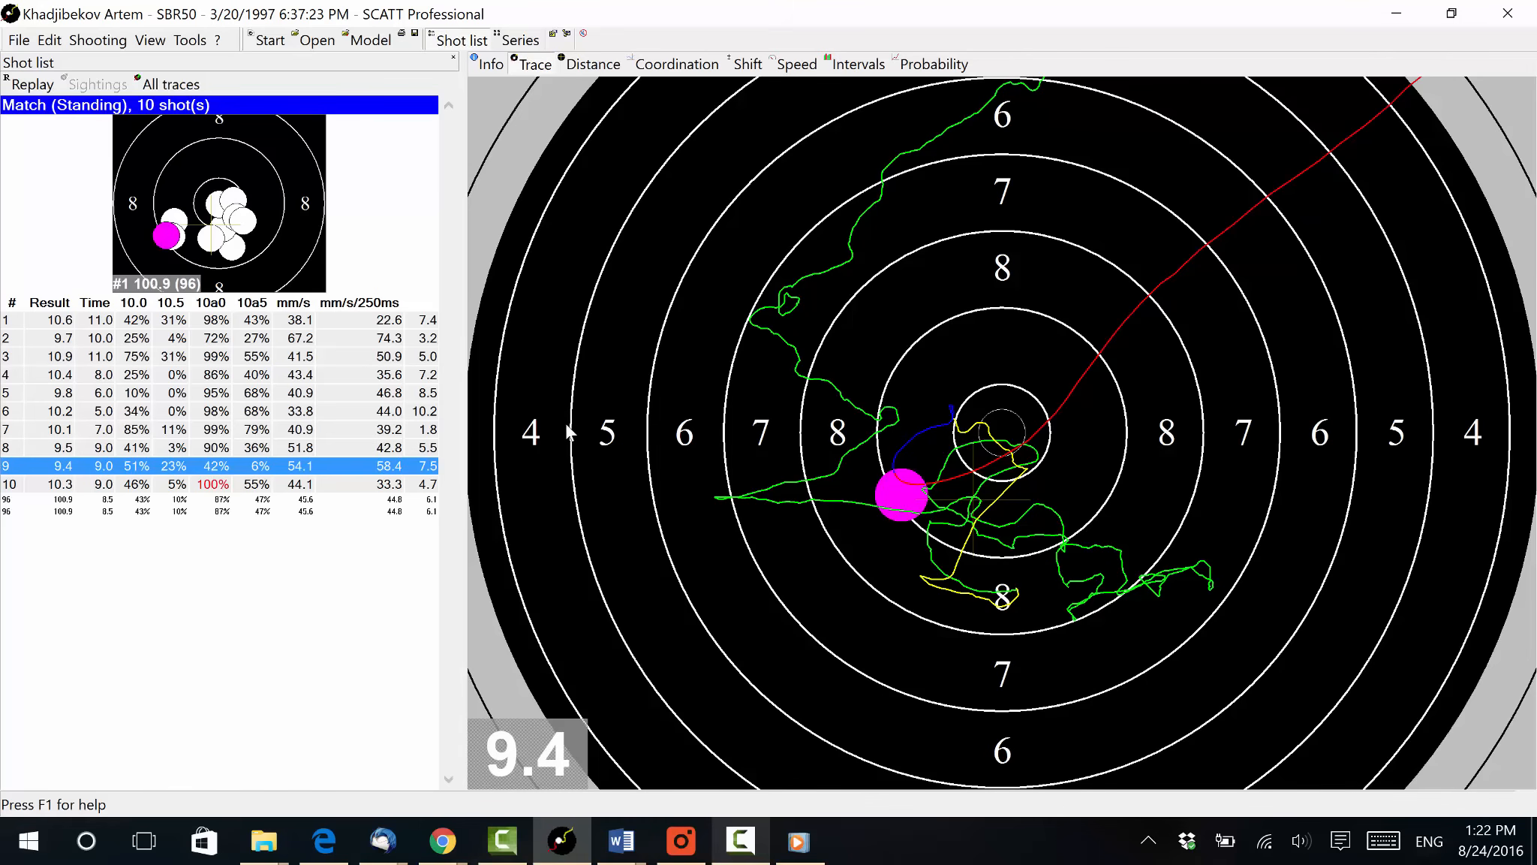
Look through the Distance, Coordination, Shift, Speed, Intervals and Probability graphs for shot 9, ending on its Trace view.
{"action": "left_click", "coordinate": [580, 69]}
{"action": "left_click", "coordinate": [676, 67]}
{"action": "left_click", "coordinate": [747, 68]}
{"action": "left_click", "coordinate": [799, 69]}
{"action": "left_click", "coordinate": [852, 66]}
{"action": "left_click", "coordinate": [933, 66]}
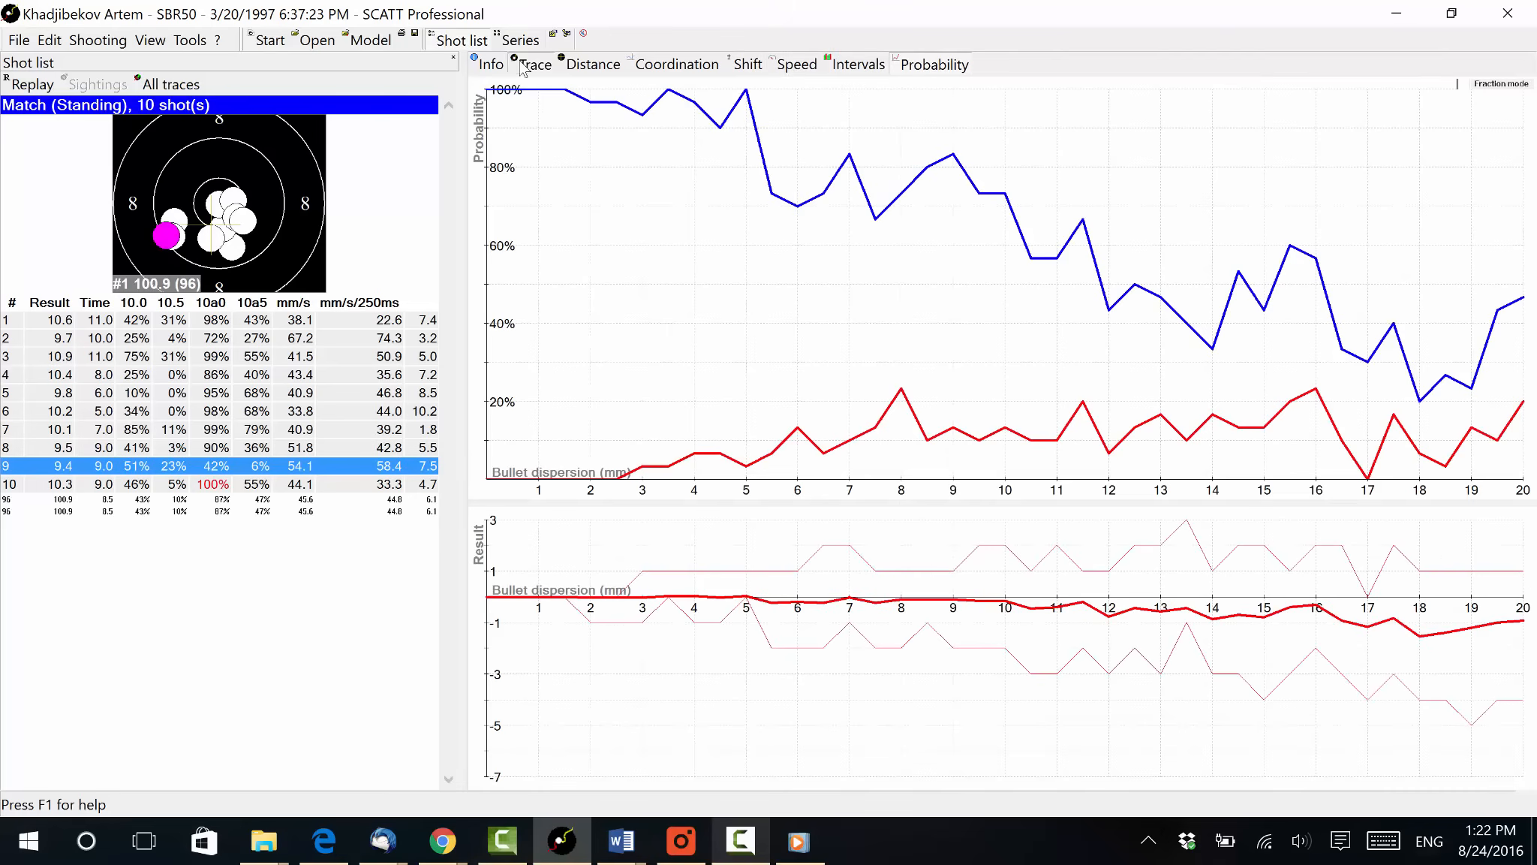
{"action": "left_click", "coordinate": [523, 68]}
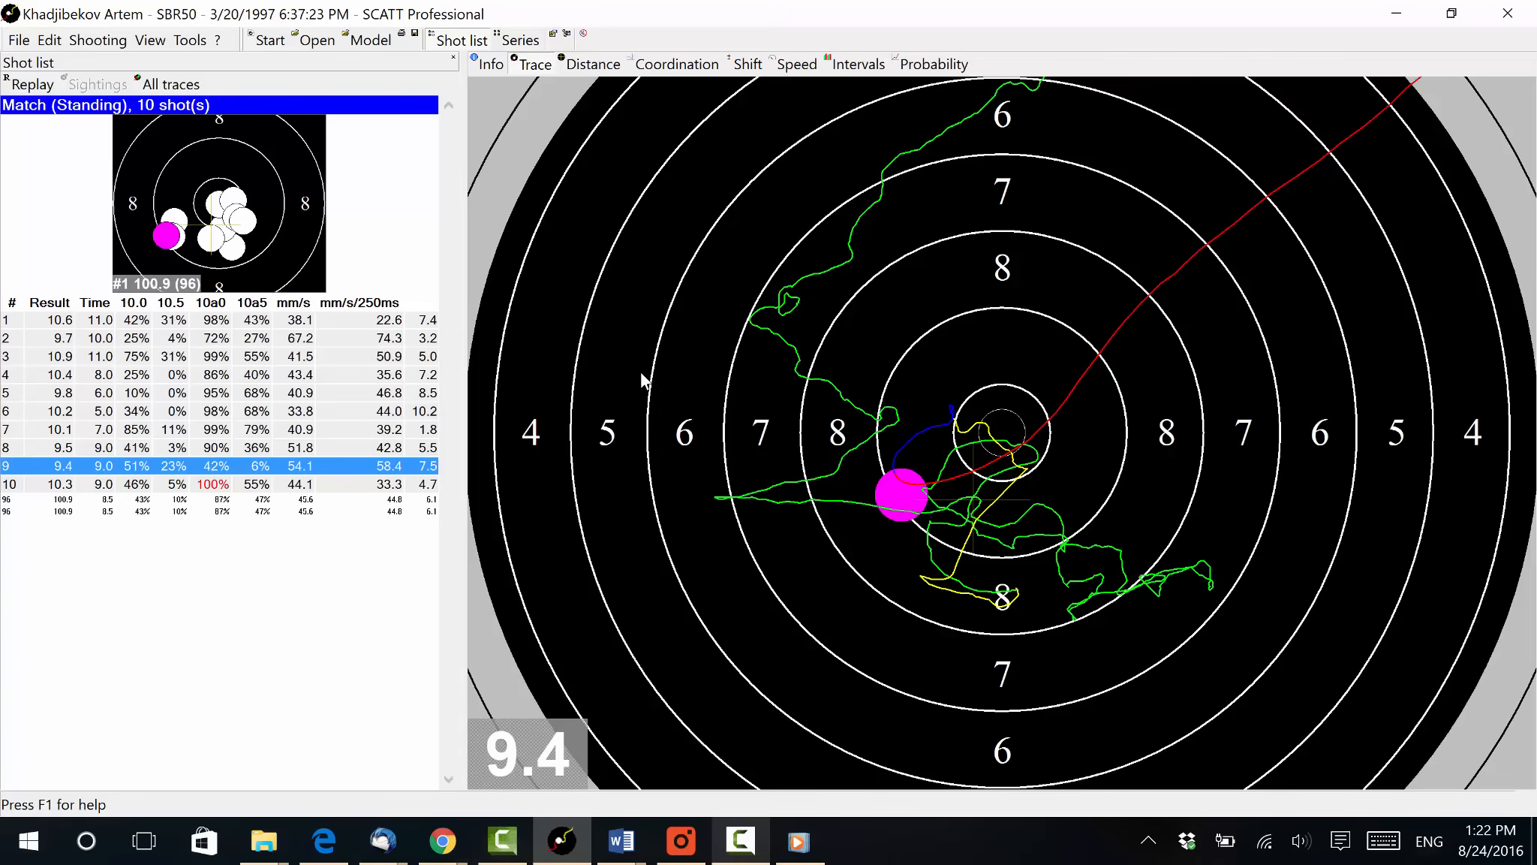
{"action": "scroll", "coordinate": [671, 378], "scroll_direction": "down", "scroll_amount": 3}
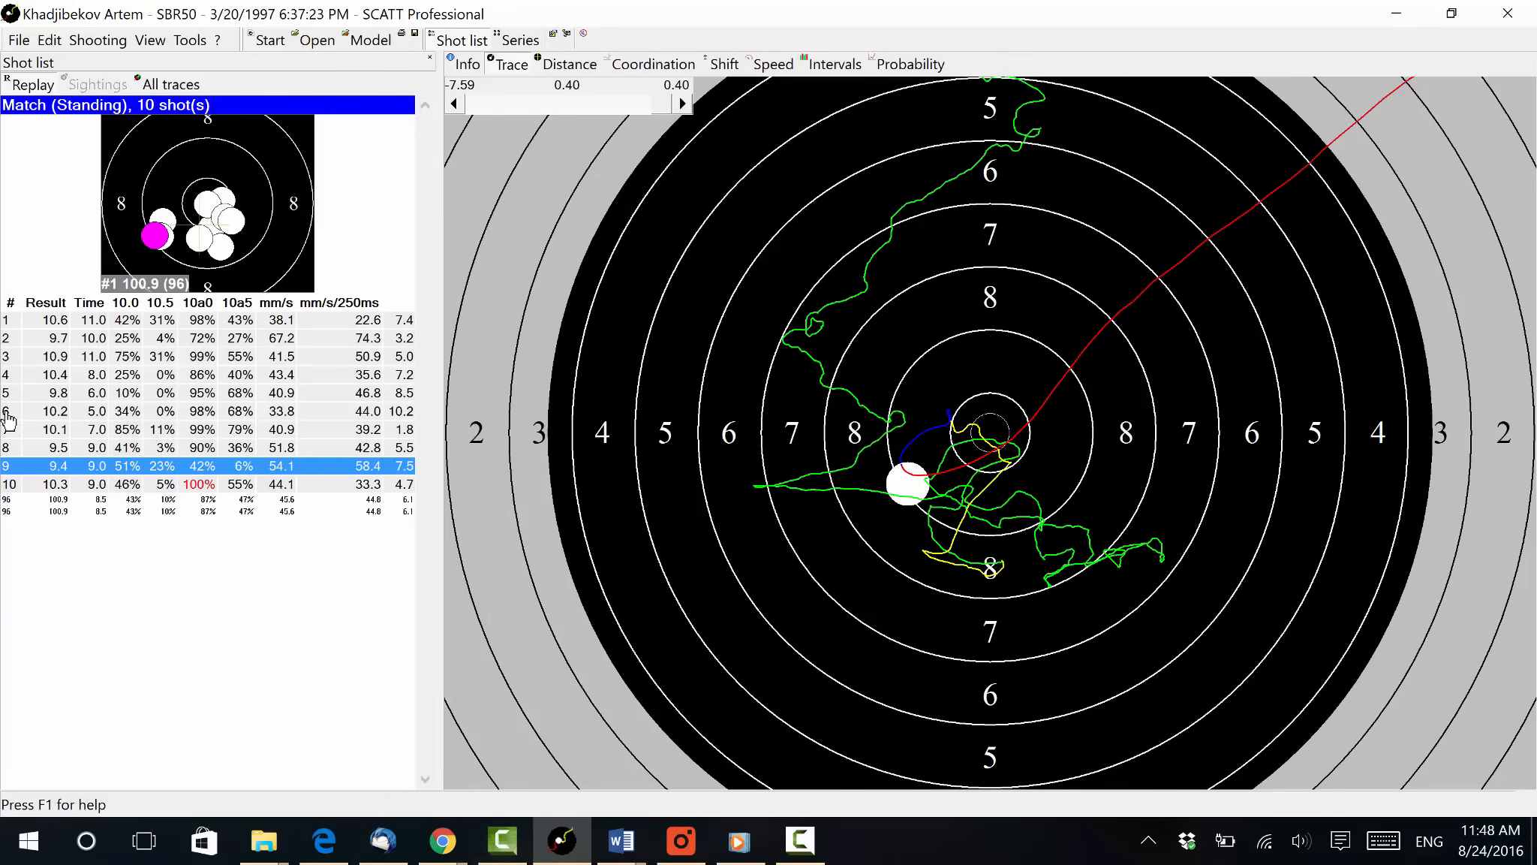
Compare the aiming traces of shots 2, 4 and 1, ending on shot 4.
{"action": "left_click", "coordinate": [10, 339]}
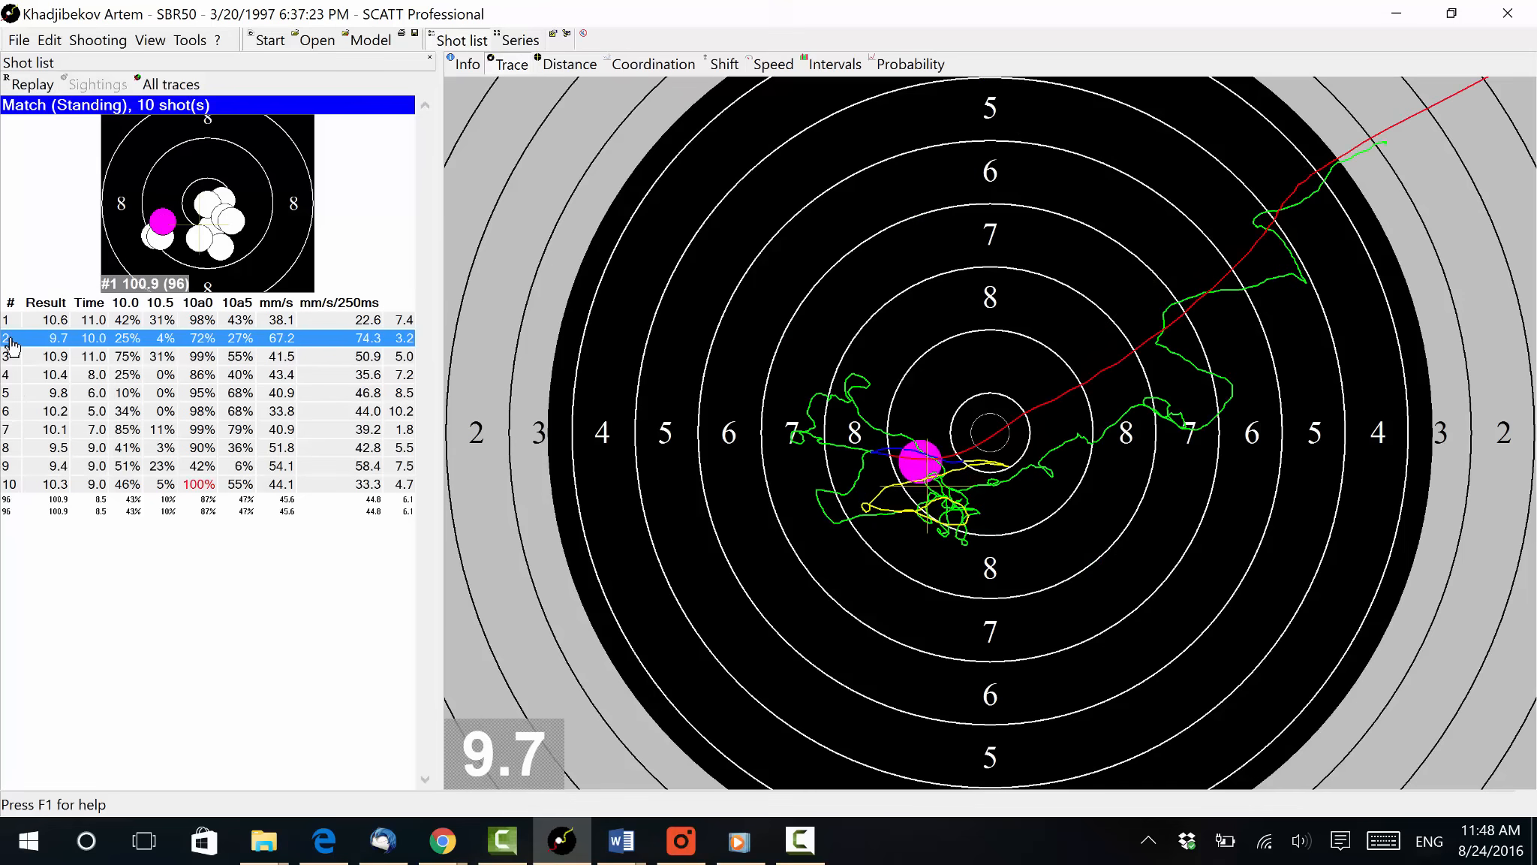
{"action": "left_click", "coordinate": [13, 377]}
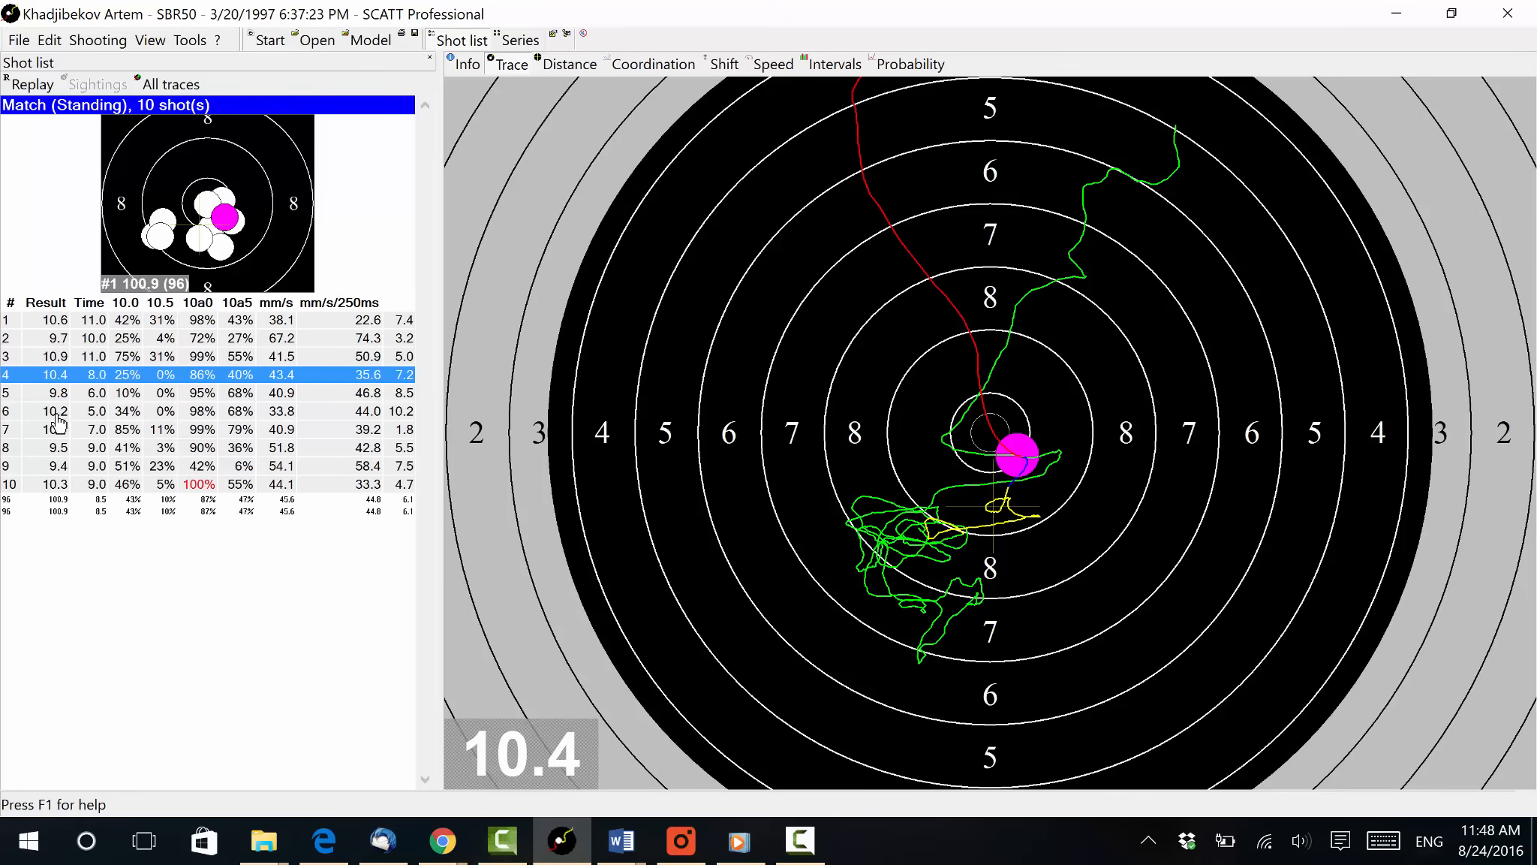
{"action": "left_click", "coordinate": [58, 321]}
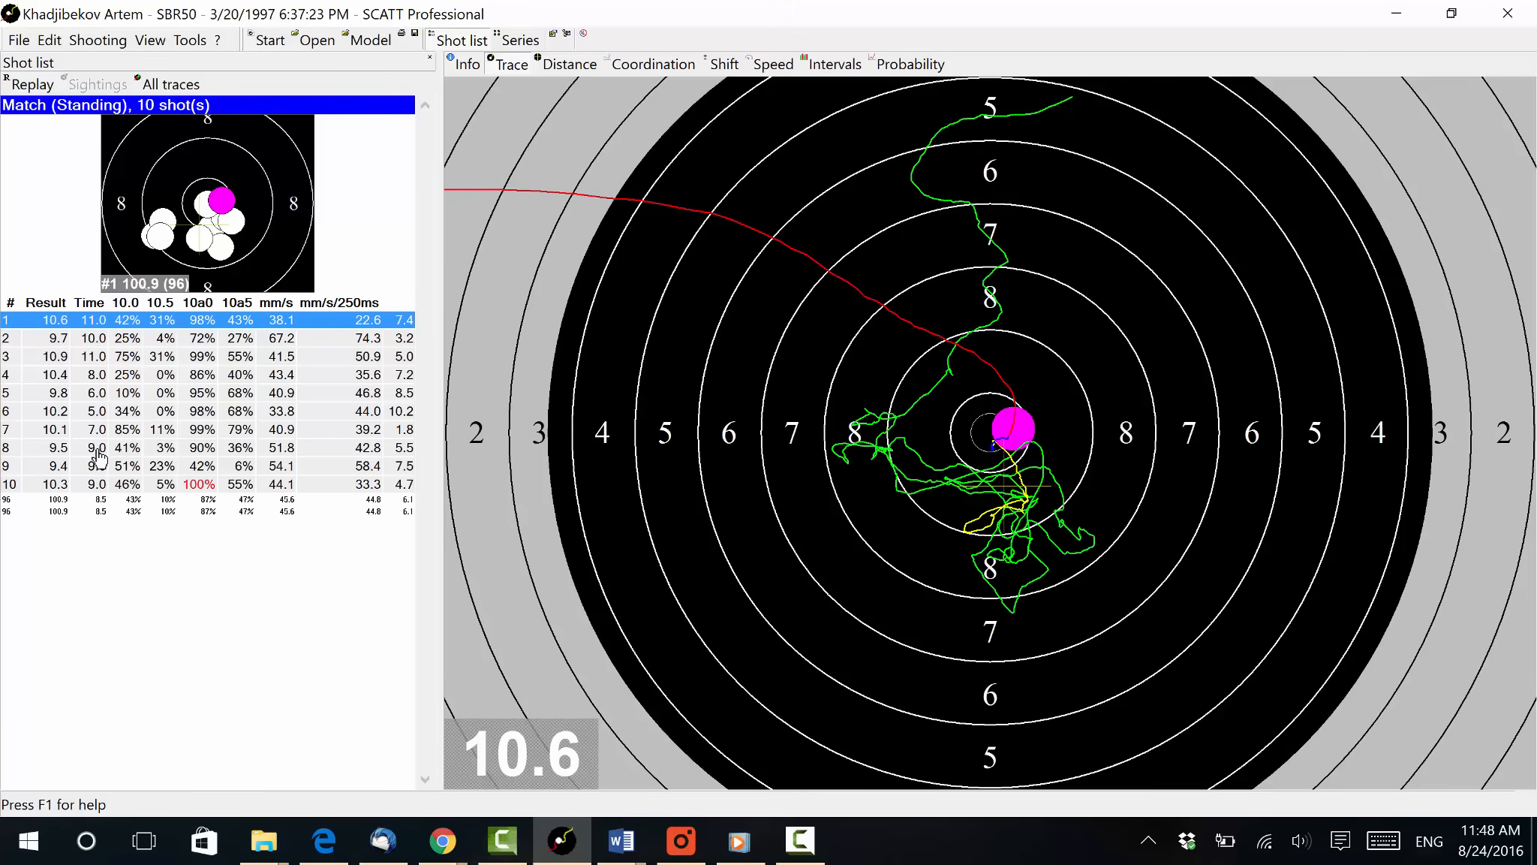
{"action": "left_click", "coordinate": [97, 375]}
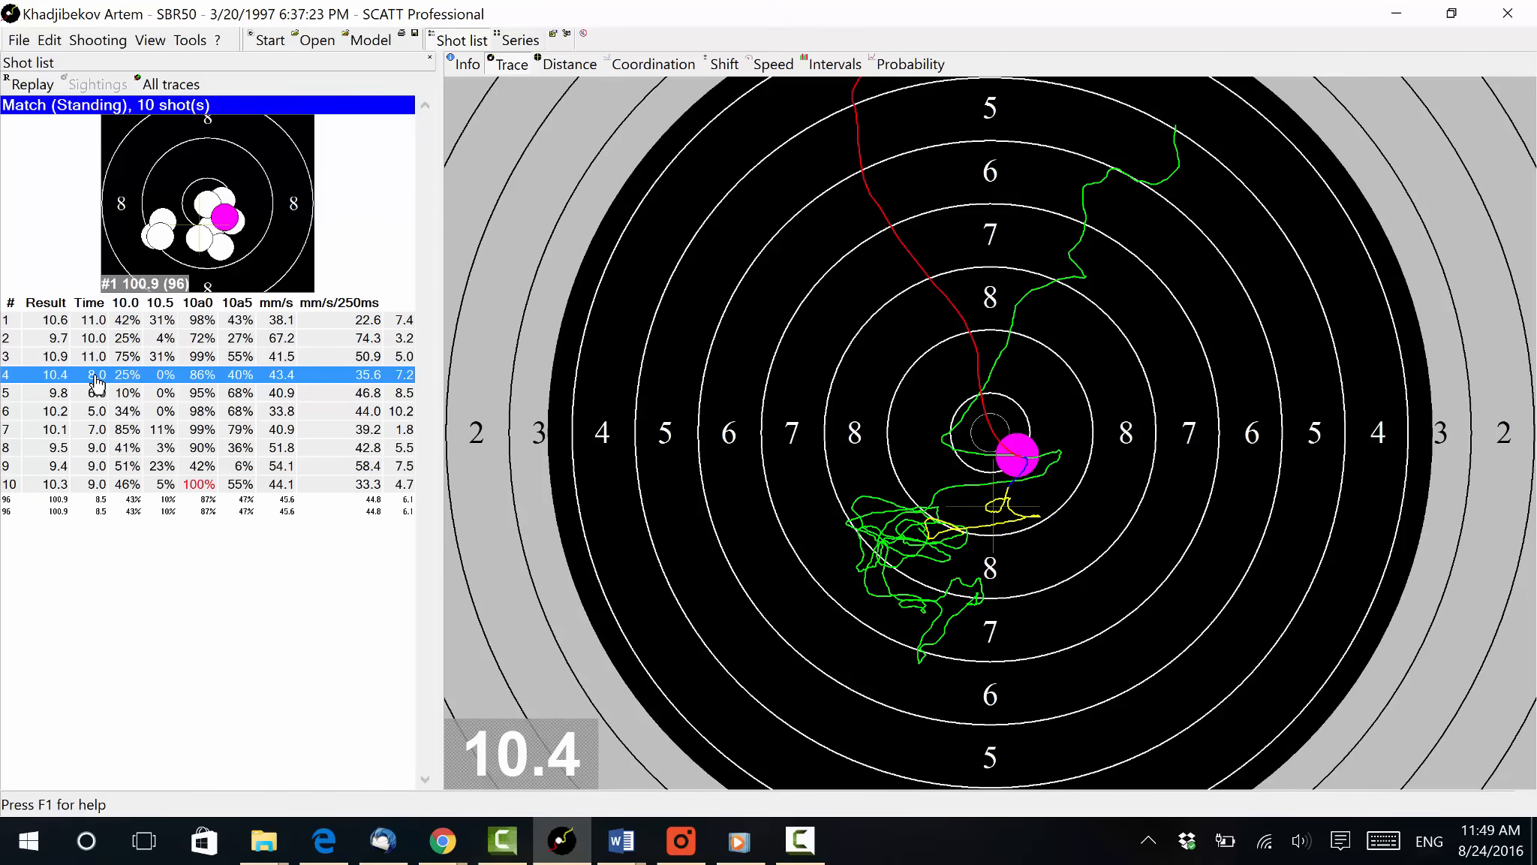
{"action": "double_click", "coordinate": [97, 379]}
Check the Control interval setting in the shots parameters.
{"action": "left_click", "coordinate": [189, 41]}
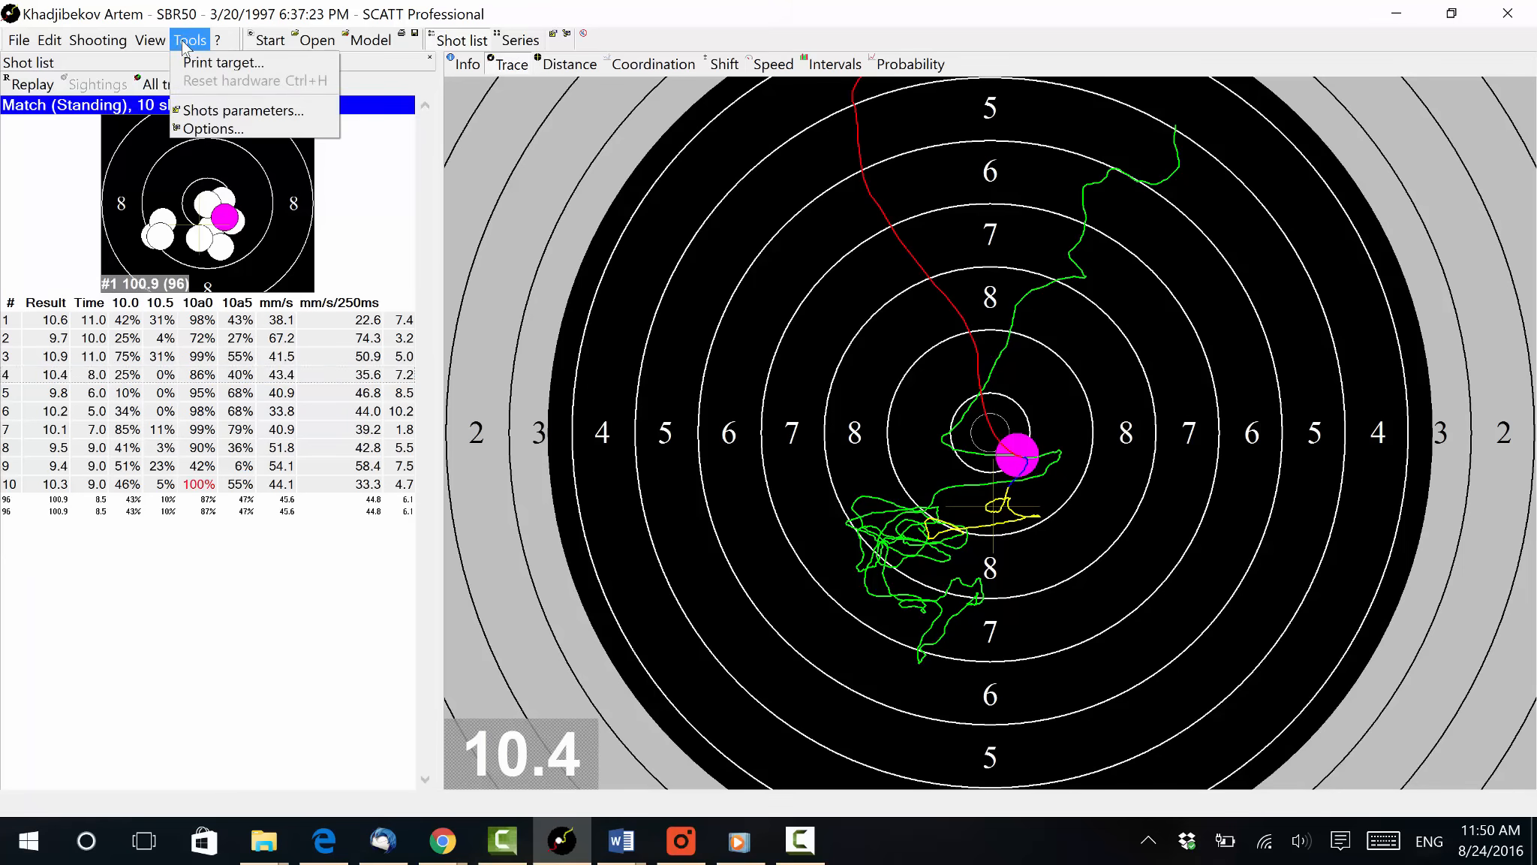
{"action": "left_click", "coordinate": [210, 113]}
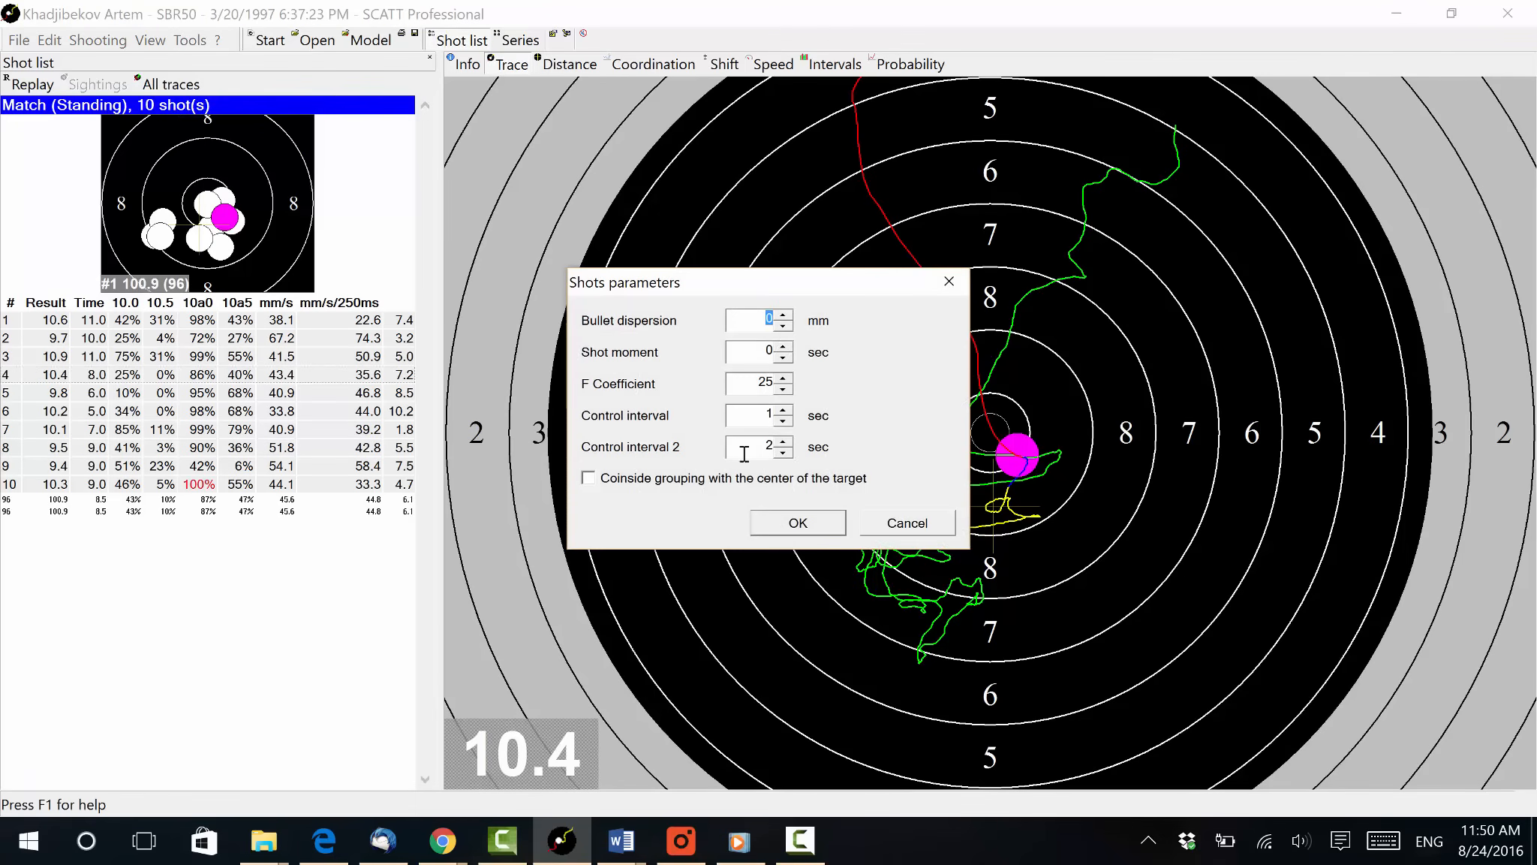
{"action": "left_click", "coordinate": [753, 413]}
{"action": "left_click_drag", "start_coordinate": [753, 413], "coordinate": [777, 413]}
{"action": "left_click", "coordinate": [798, 522]}
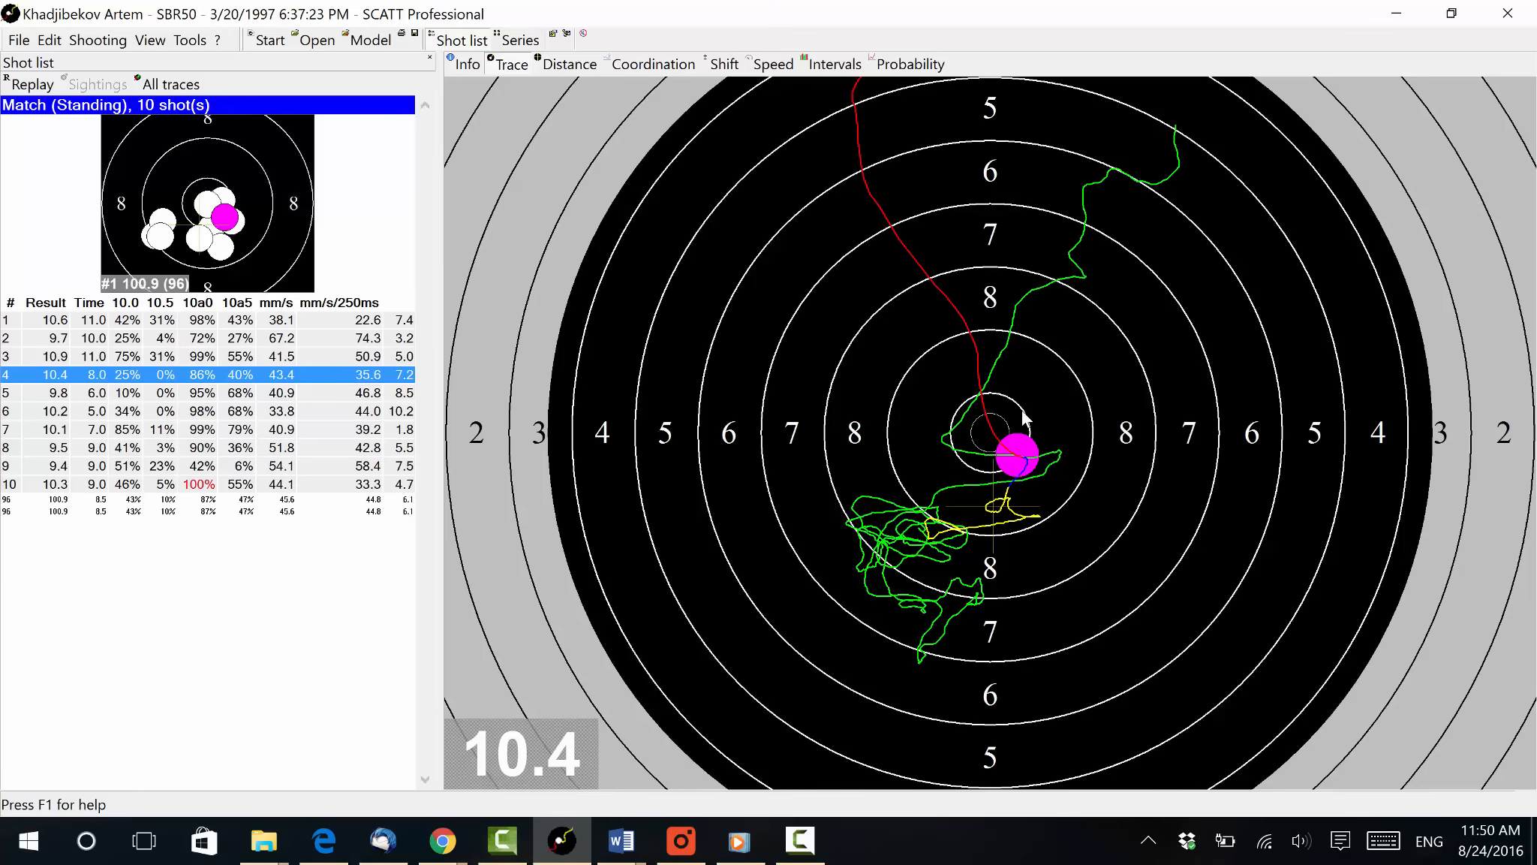
Examine shot 4's trace around the target centre and start replaying it.
{"action": "scroll", "coordinate": [1022, 411], "scroll_direction": "up", "scroll_amount": 3}
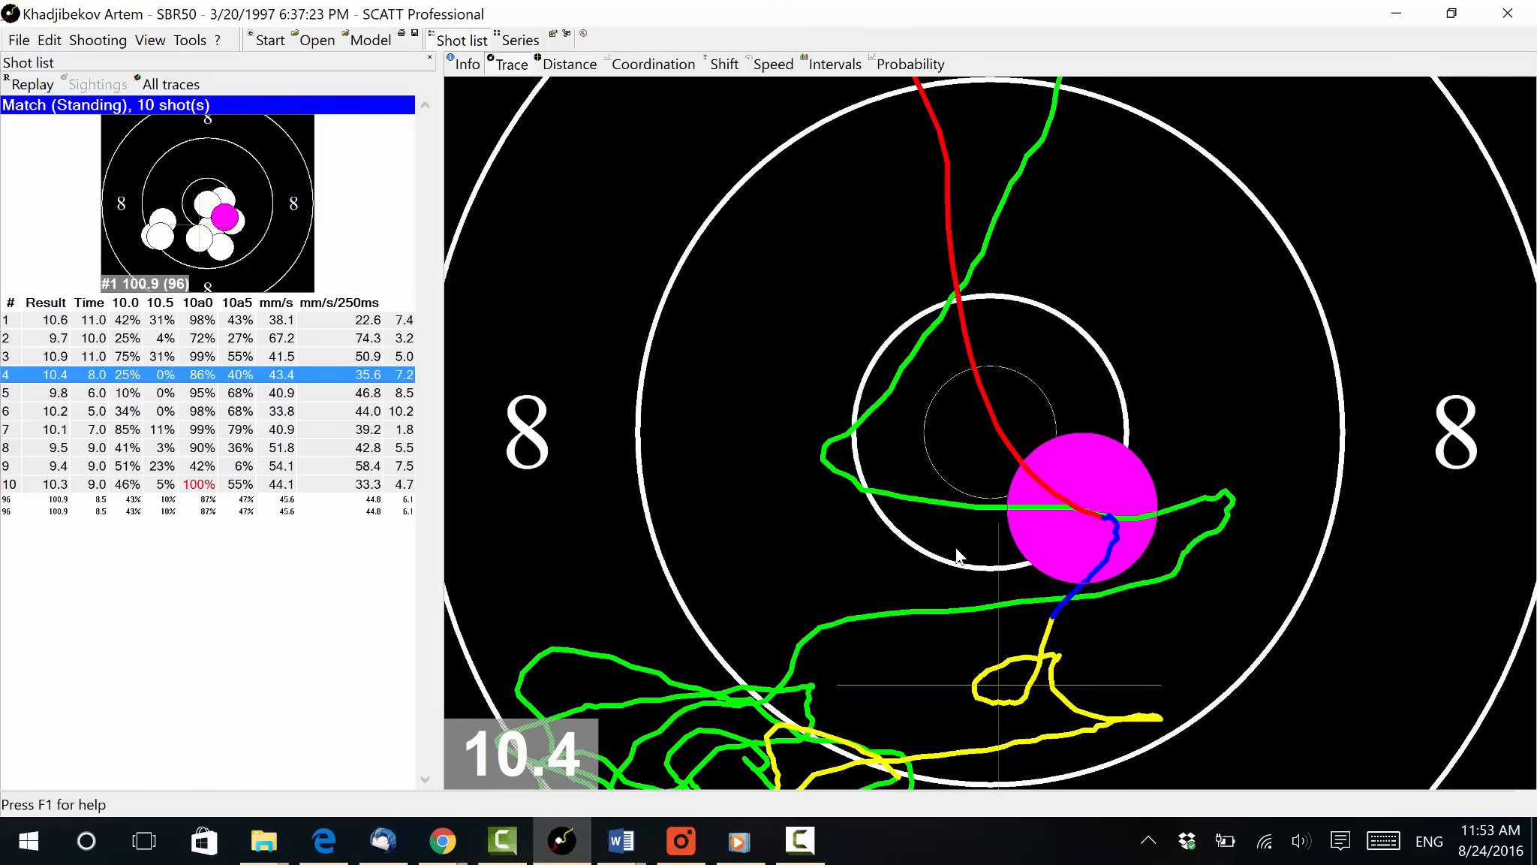
{"action": "scroll", "coordinate": [956, 549], "scroll_direction": "down", "scroll_amount": 4}
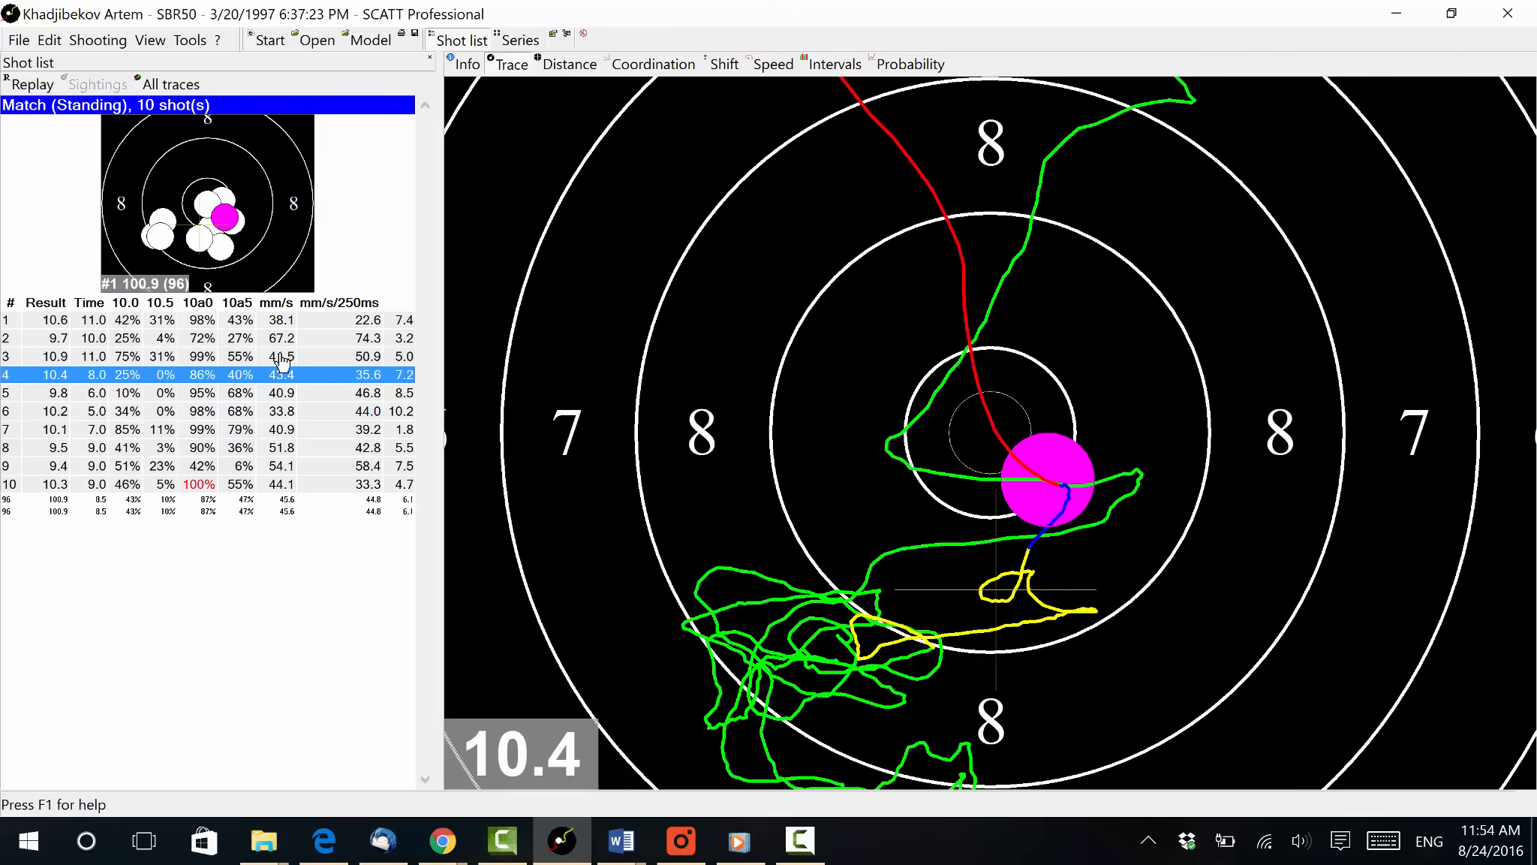
{"action": "double_click", "coordinate": [159, 382]}
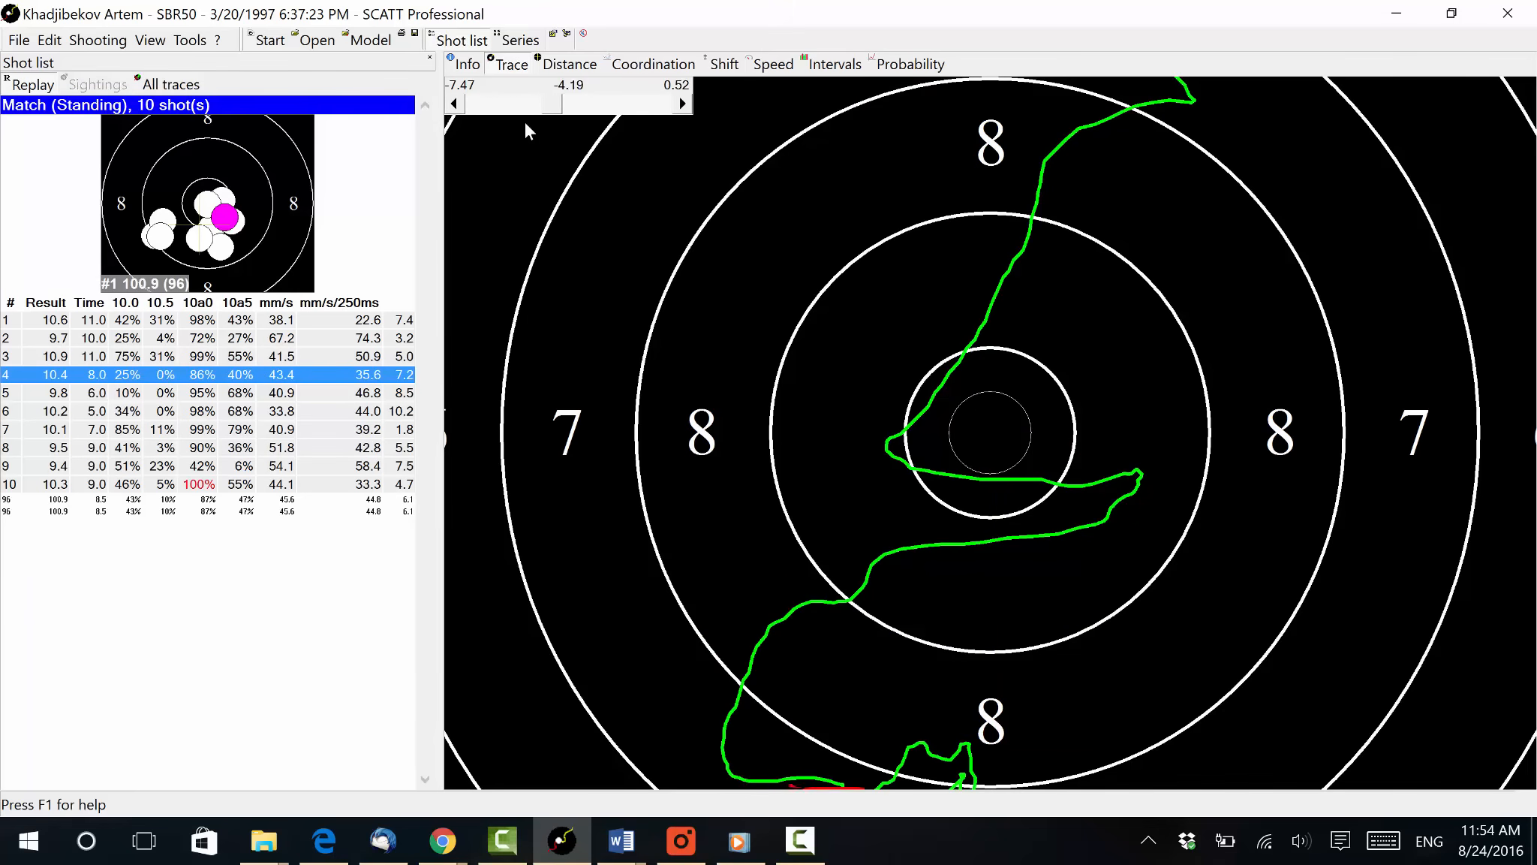
Review the shots parameters again during shot 4's replay and close them.
{"action": "left_click", "coordinate": [150, 40]}
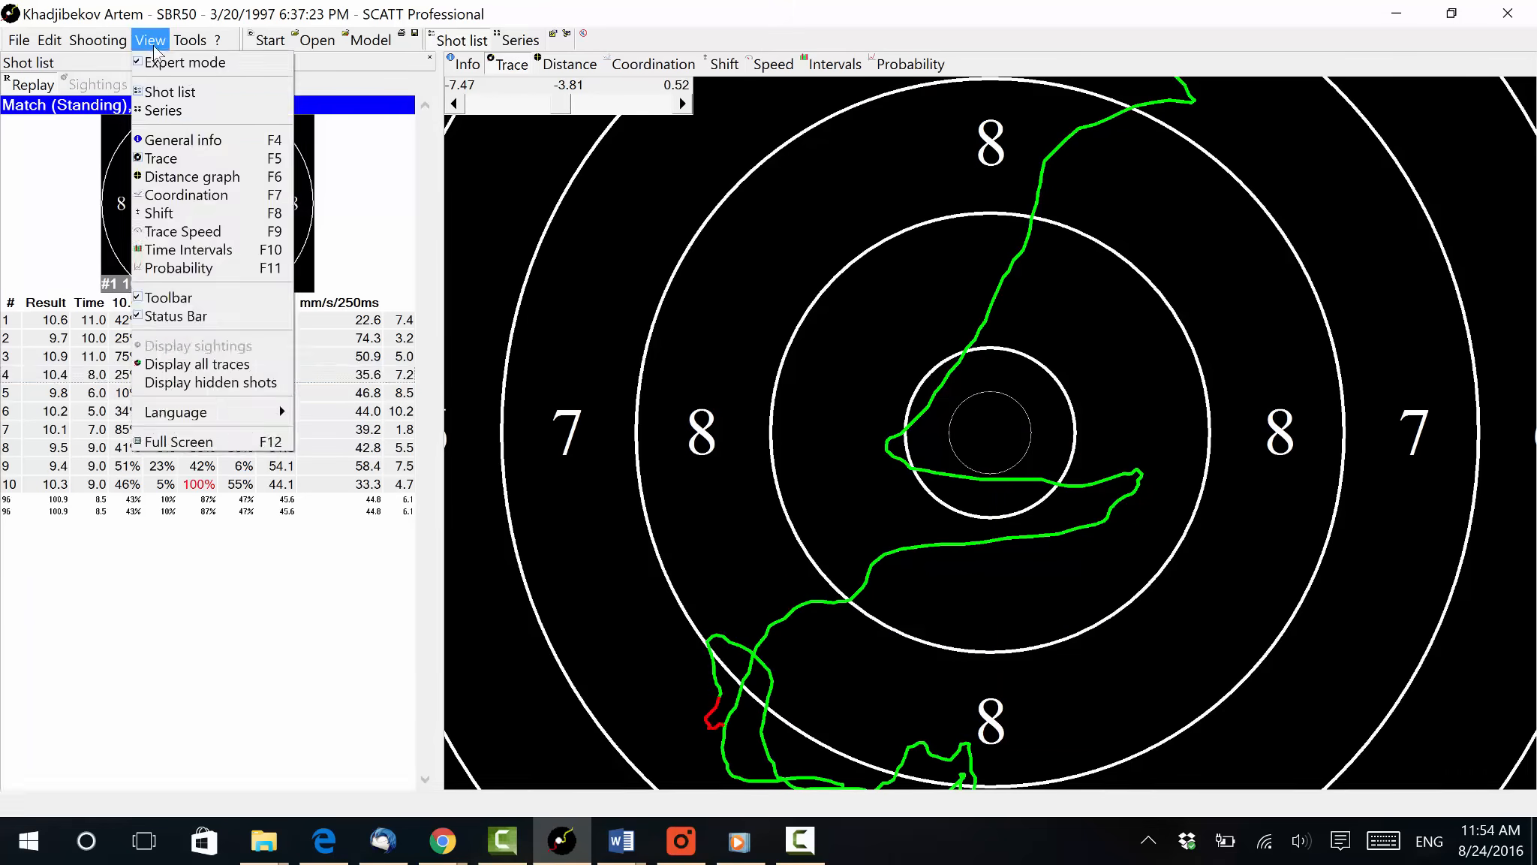
{"action": "mouse_move", "coordinate": [190, 40]}
{"action": "left_click", "coordinate": [206, 118]}
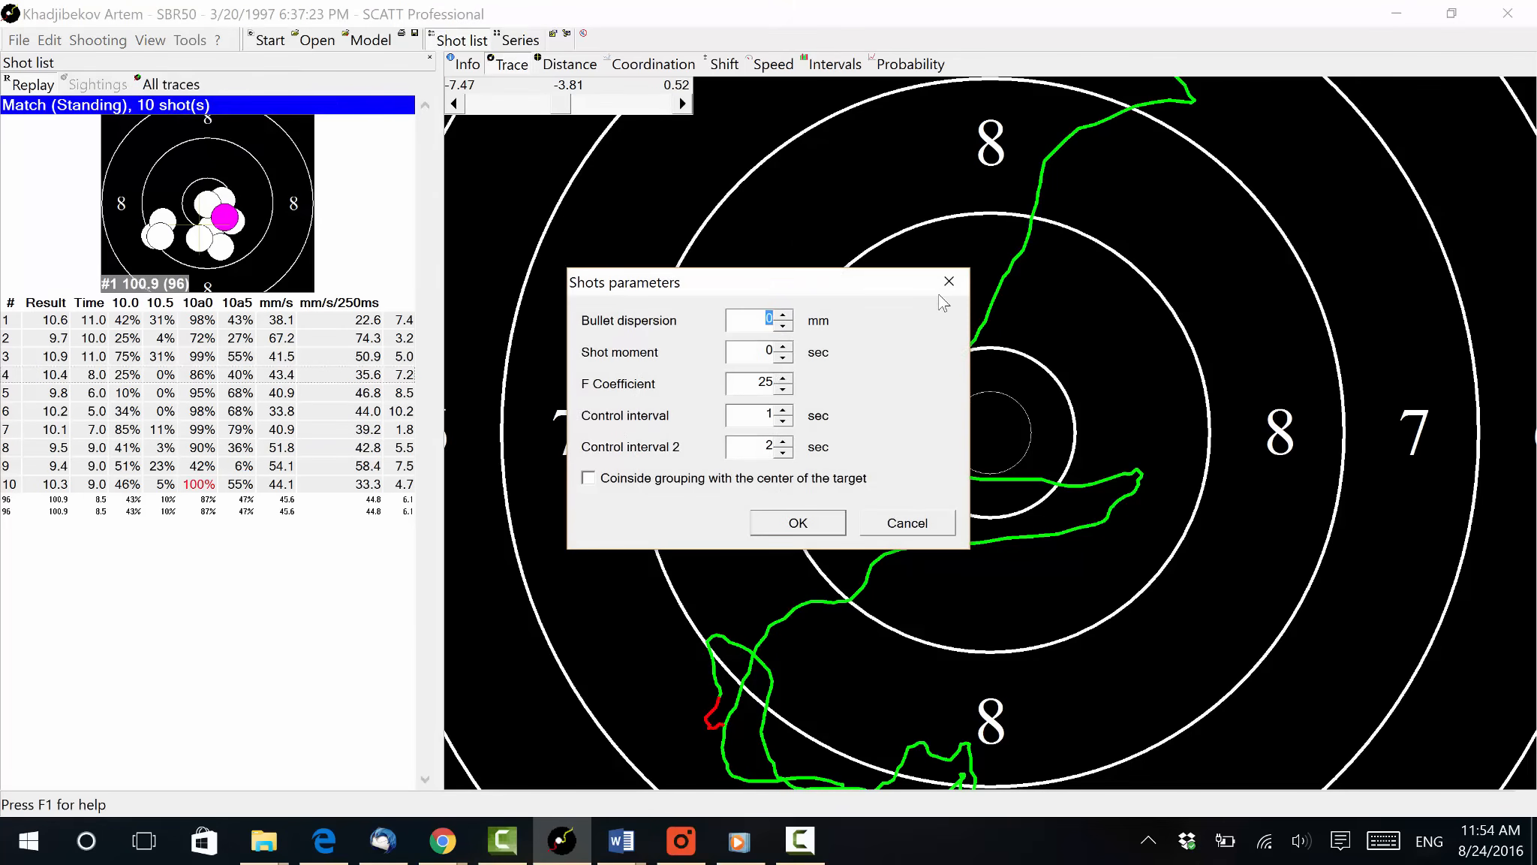
{"action": "left_click", "coordinate": [949, 281]}
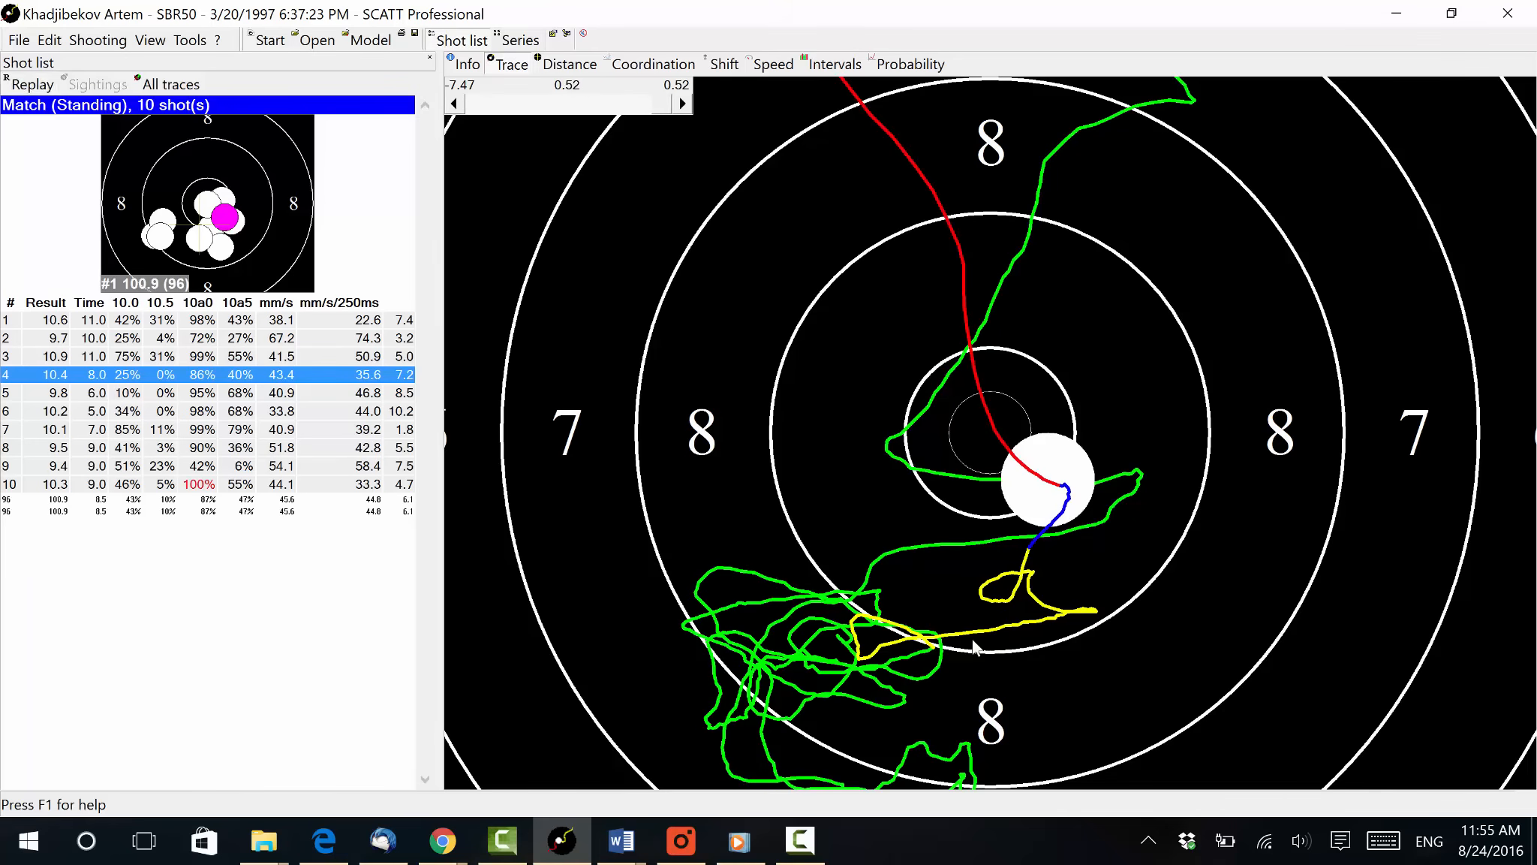
Replay shot 4's trace again, moving along its timeline to the end.
{"action": "key", "text": "space"}
{"action": "key", "text": "space"}
{"action": "left_click_drag", "start_coordinate": [504, 106], "coordinate": [663, 107]}
Compare the traces of shots 7, 8 and 9 around the target centre.
{"action": "left_click", "coordinate": [282, 432]}
{"action": "left_click", "coordinate": [277, 449]}
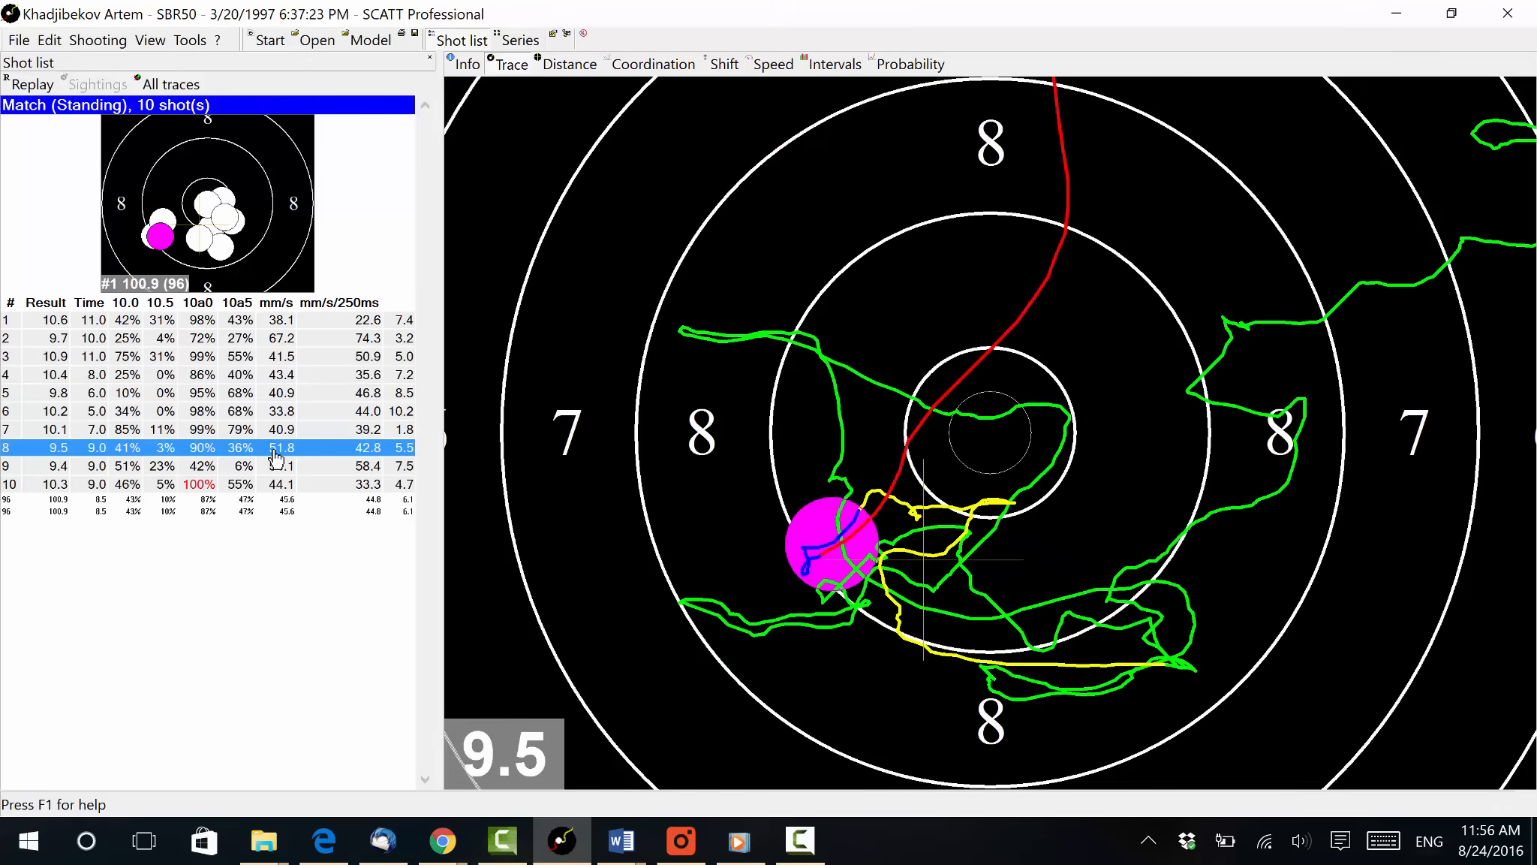
{"action": "left_click", "coordinate": [279, 467]}
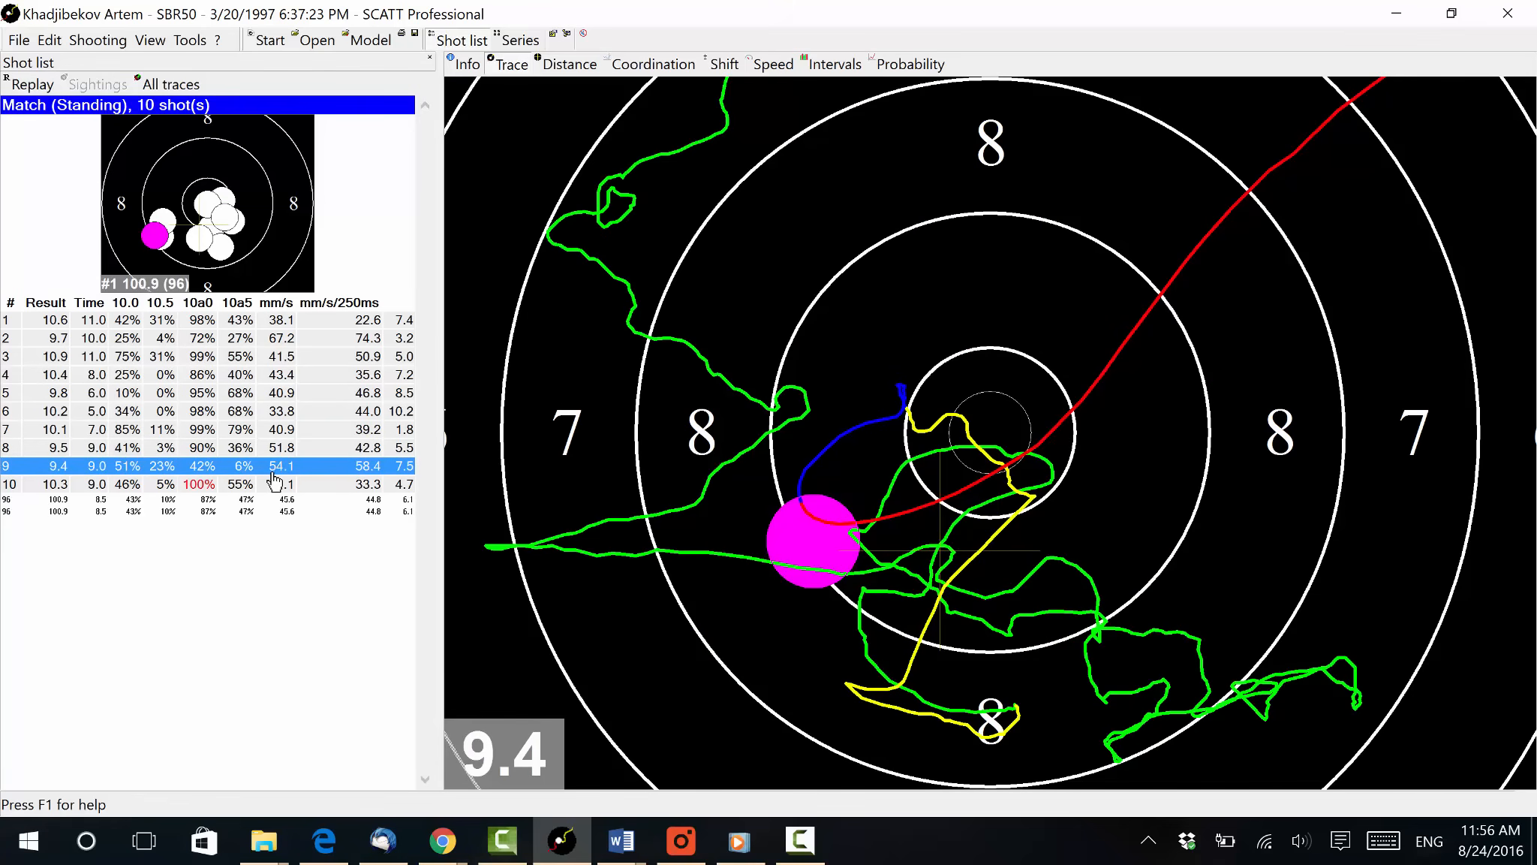
Compare the traces of shots 3, 6, 4 and 2 around the target centre.
{"action": "left_click", "coordinate": [286, 357]}
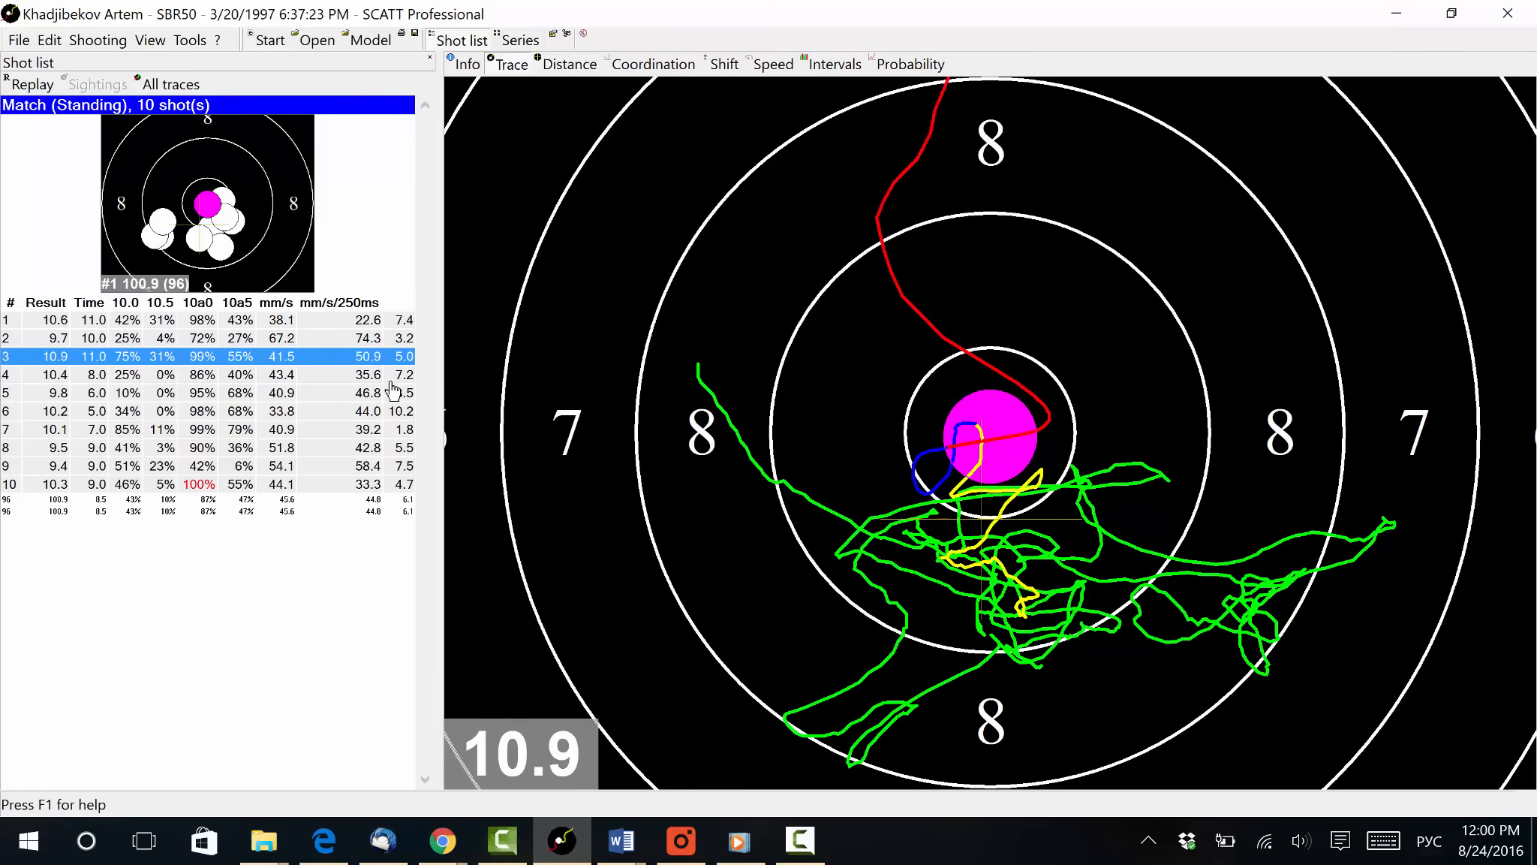
{"action": "left_click", "coordinate": [381, 413]}
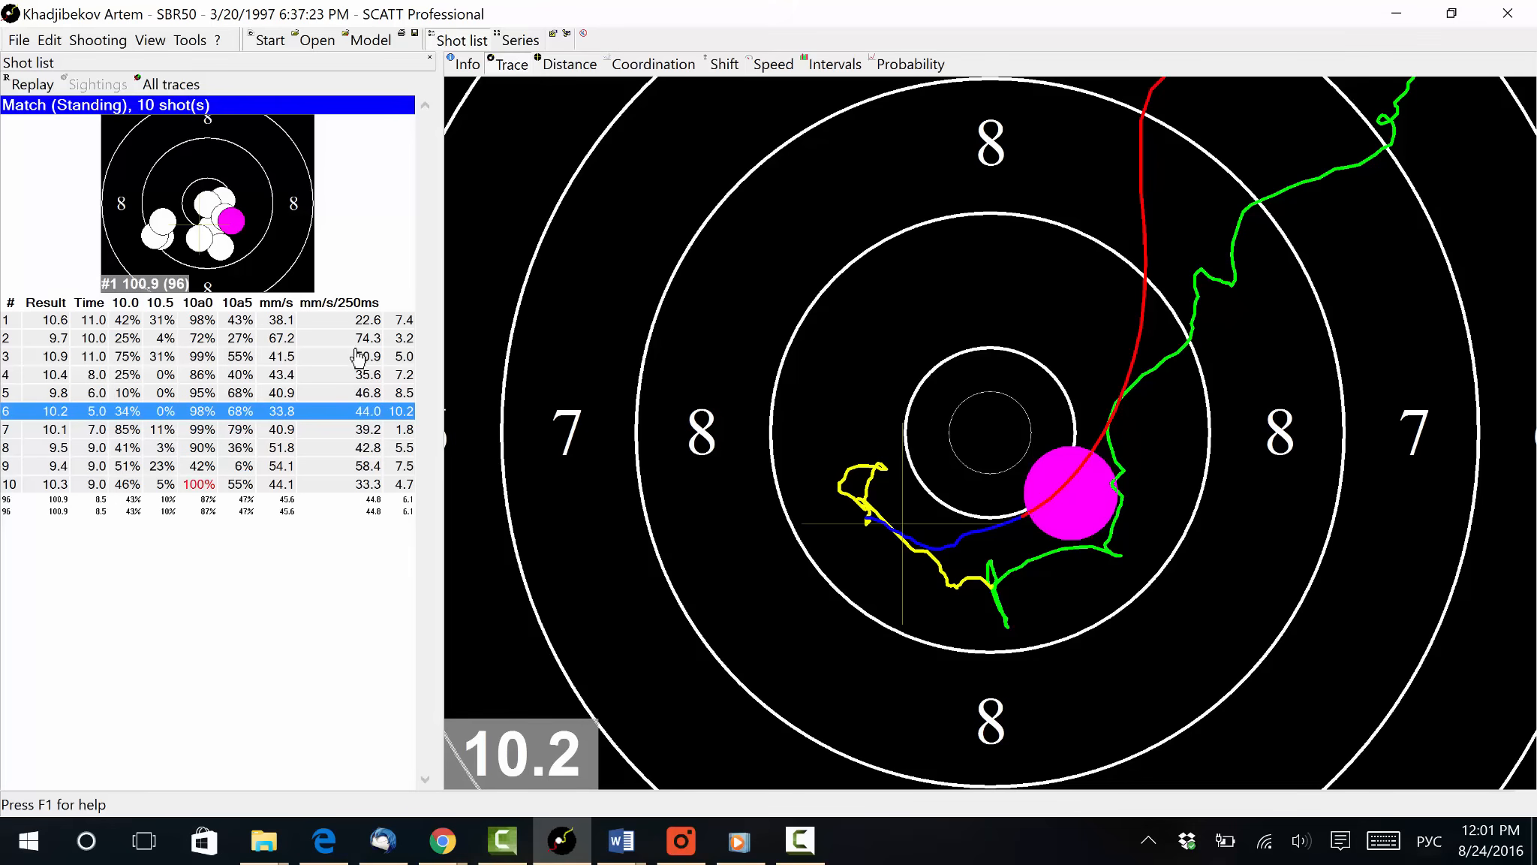
{"action": "left_click", "coordinate": [161, 377]}
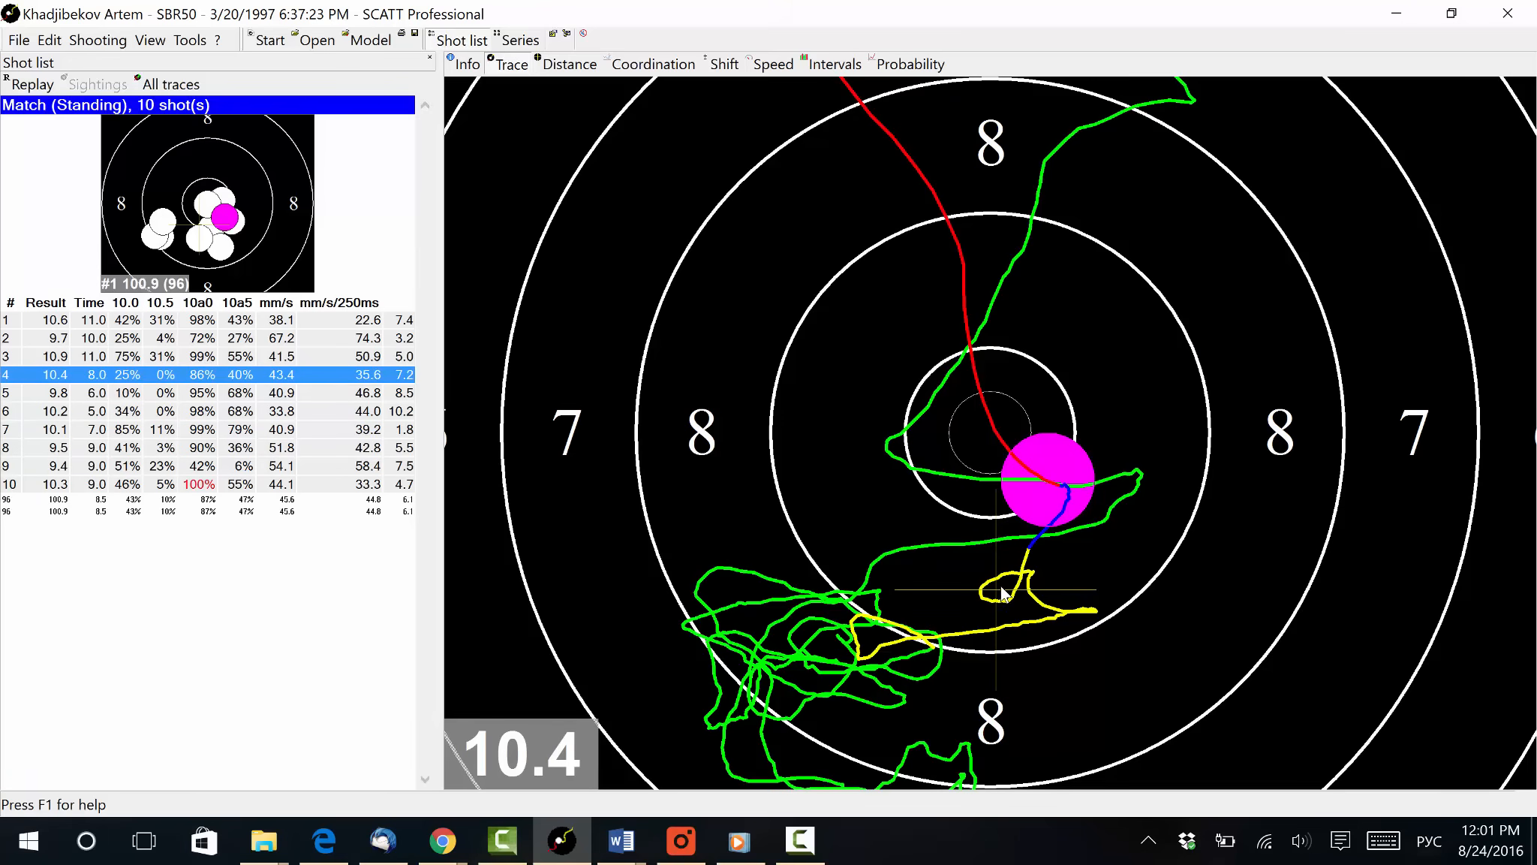
{"action": "left_click", "coordinate": [88, 339]}
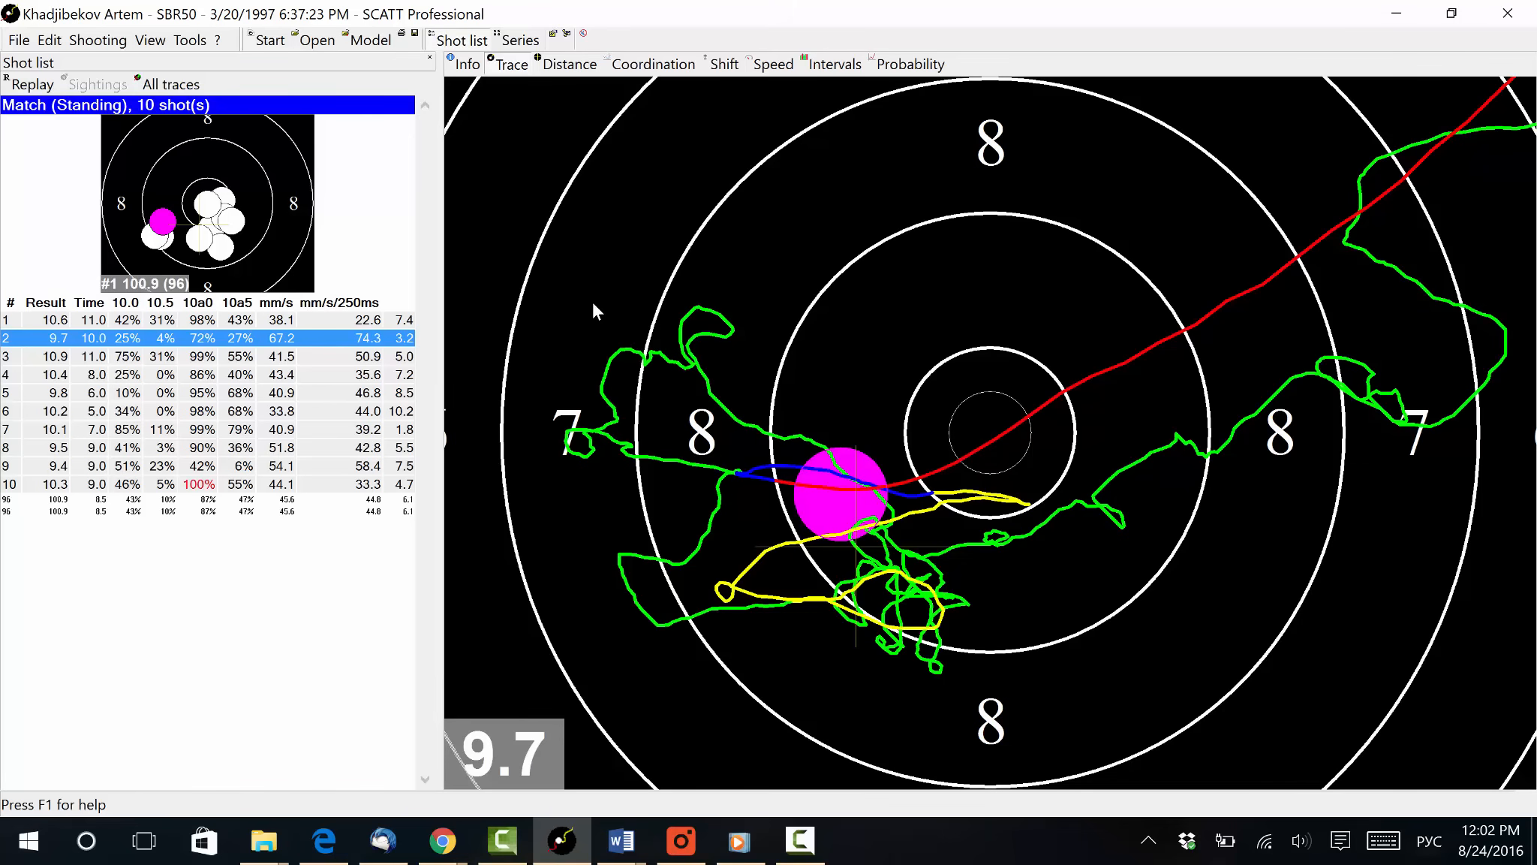
Review the match statistics while picking out shots 9, 1 and the lowest shot of the group on the small target.
{"action": "left_click", "coordinate": [473, 67]}
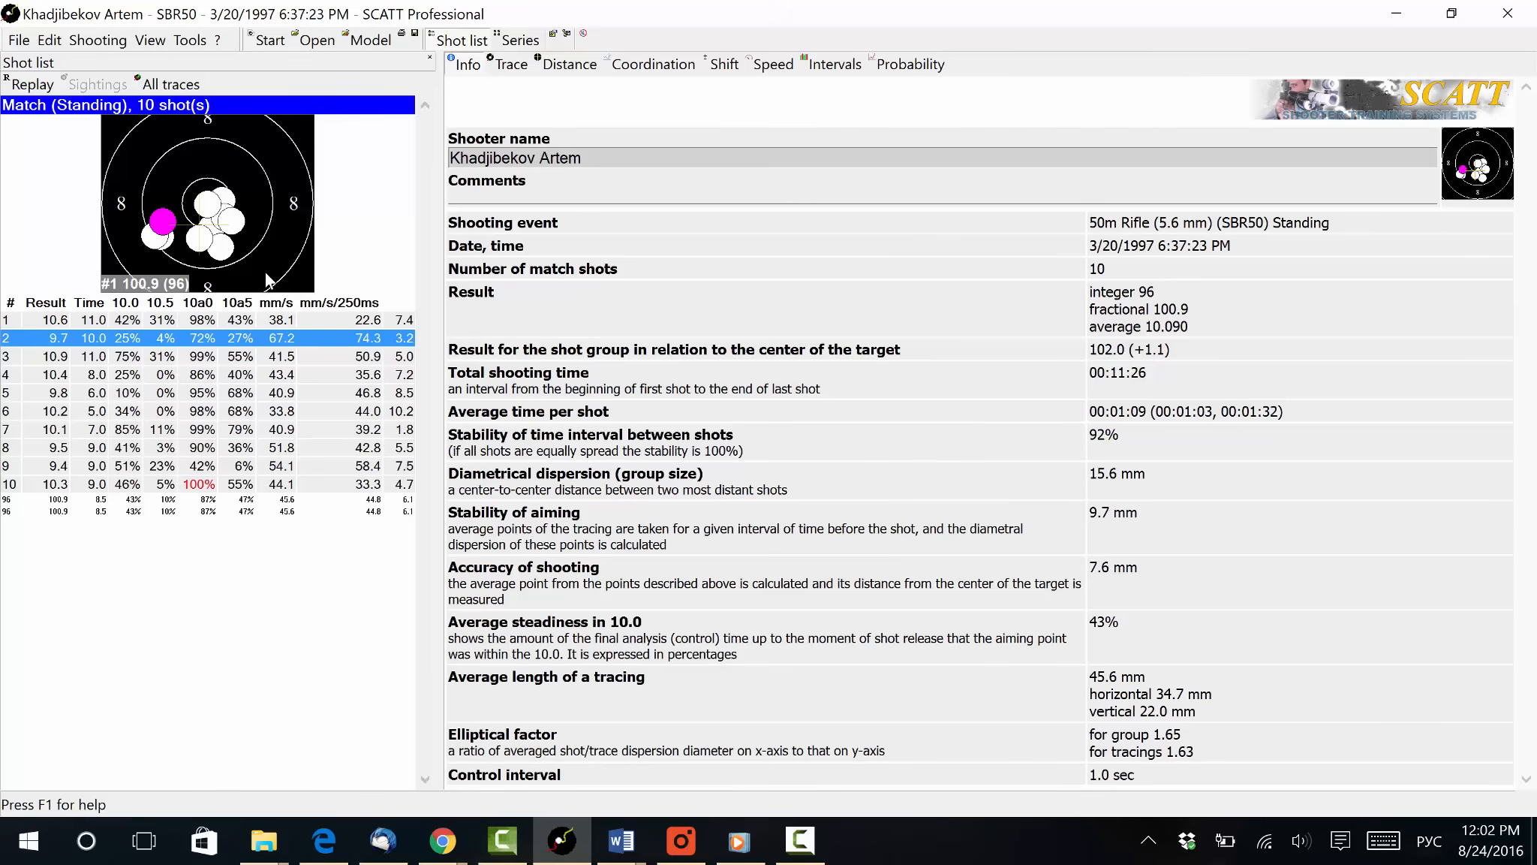
{"action": "left_click", "coordinate": [158, 239]}
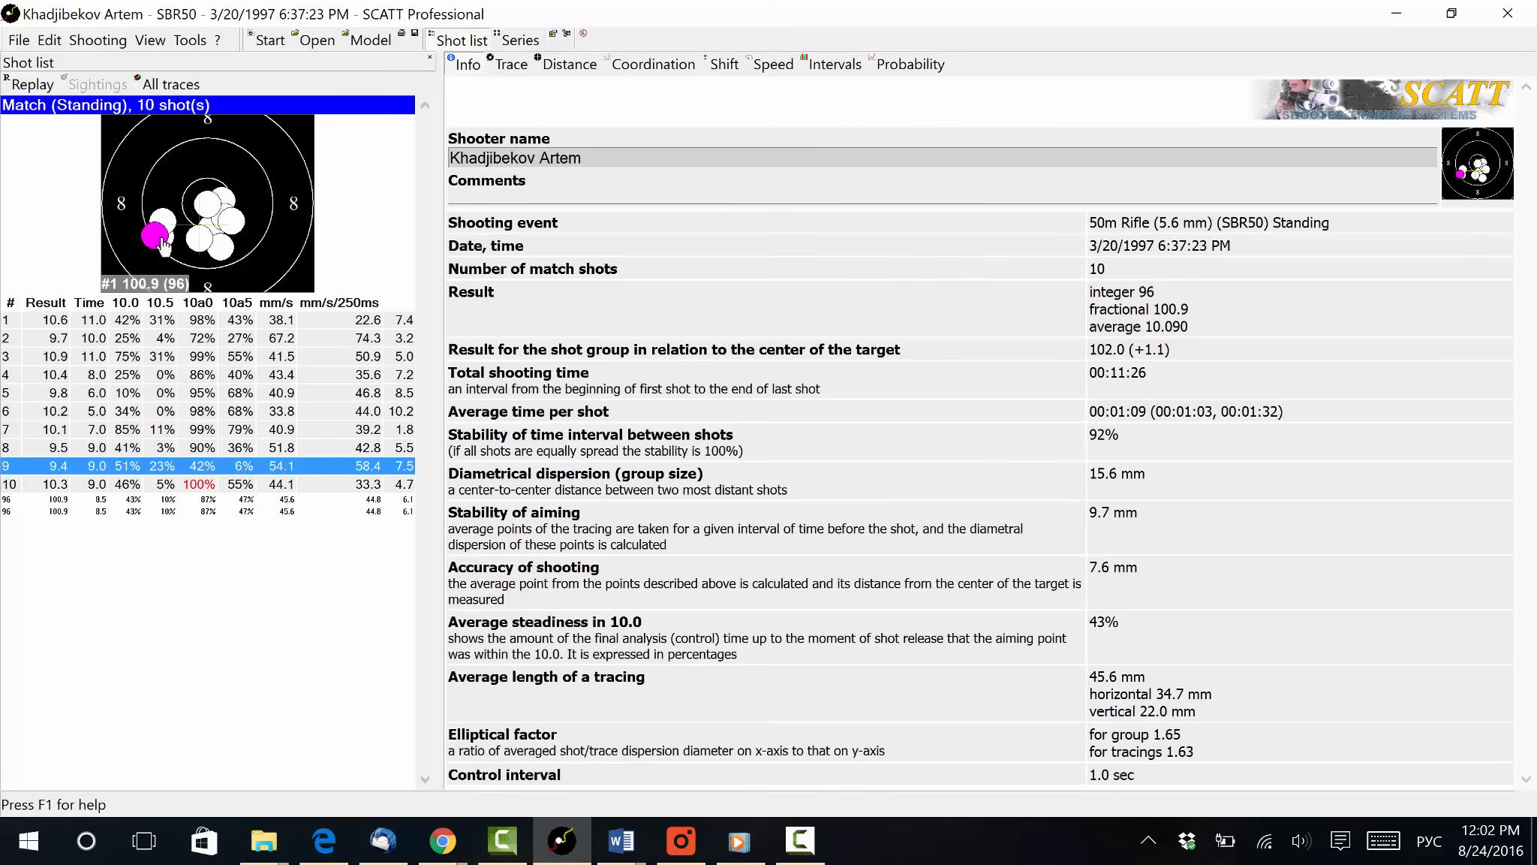
{"action": "left_click", "coordinate": [232, 204]}
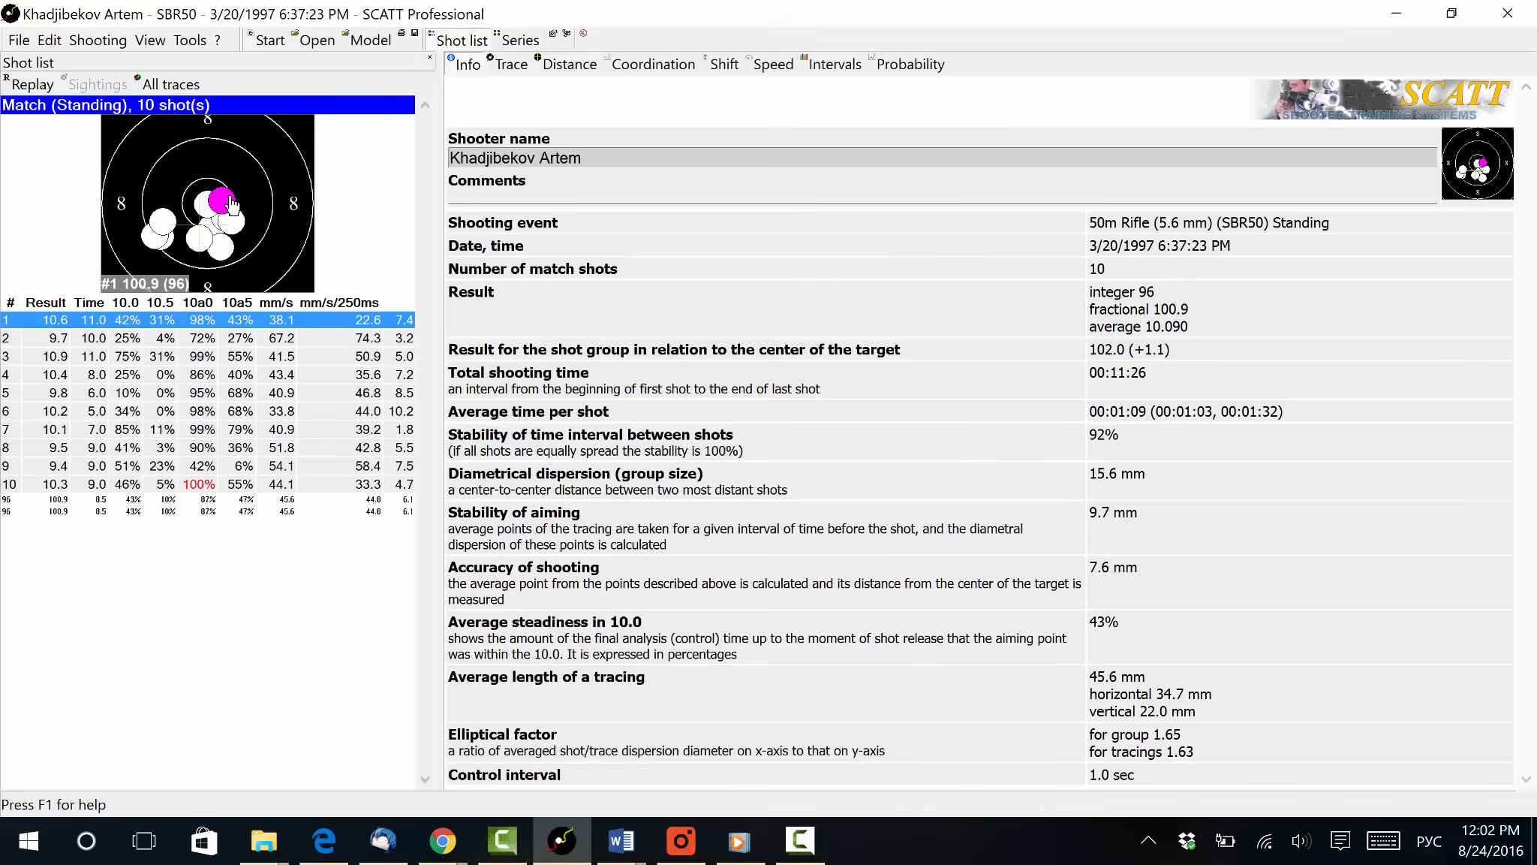
{"action": "left_click", "coordinate": [221, 247]}
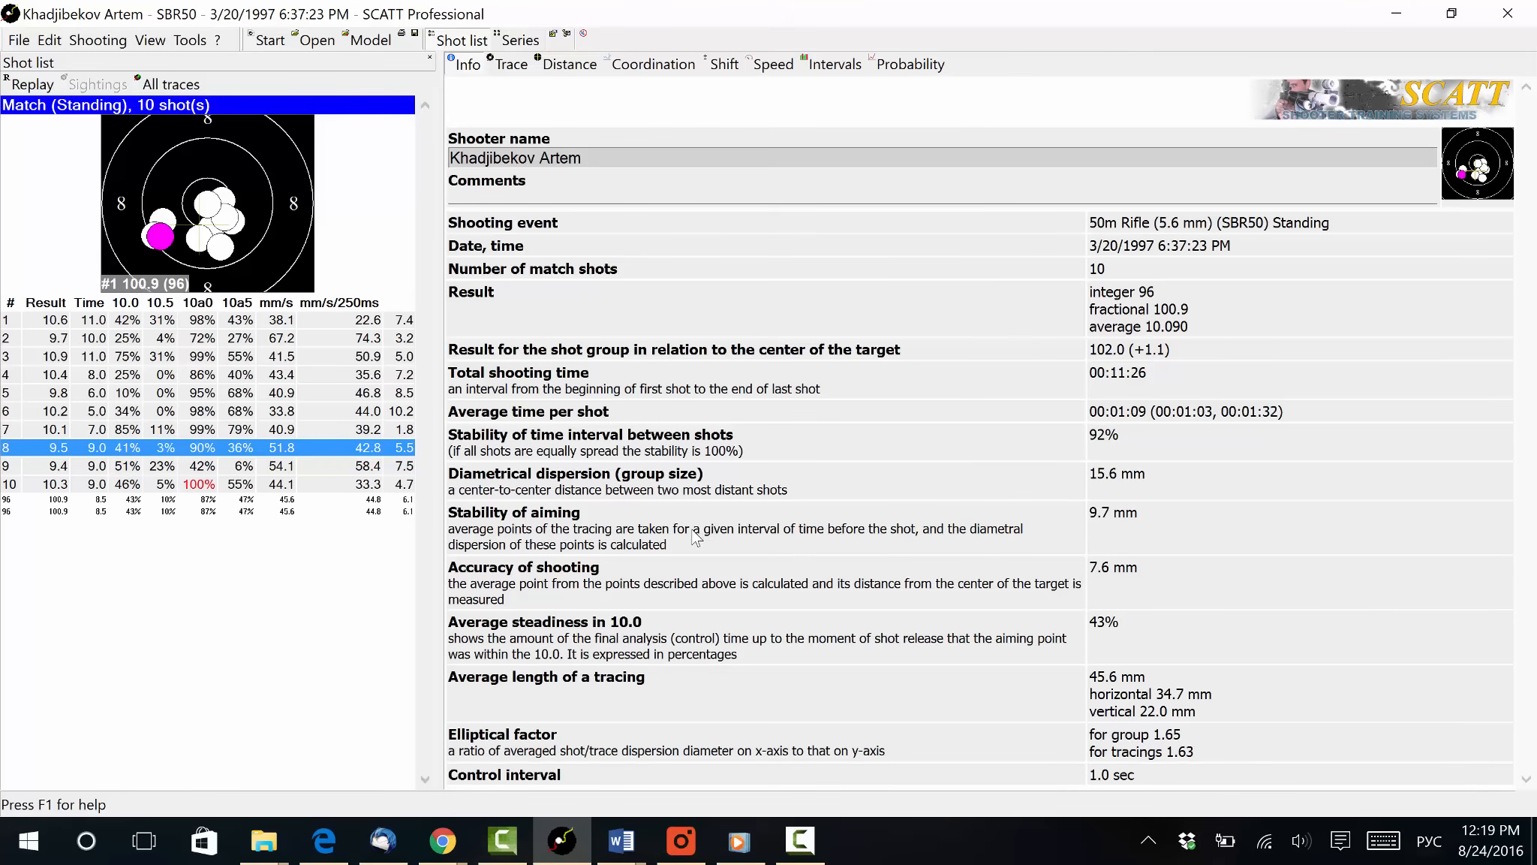
Compare the traces of shots 3 to 9 by going back and forth between them, ending on shot 8.
{"action": "left_click", "coordinate": [510, 63]}
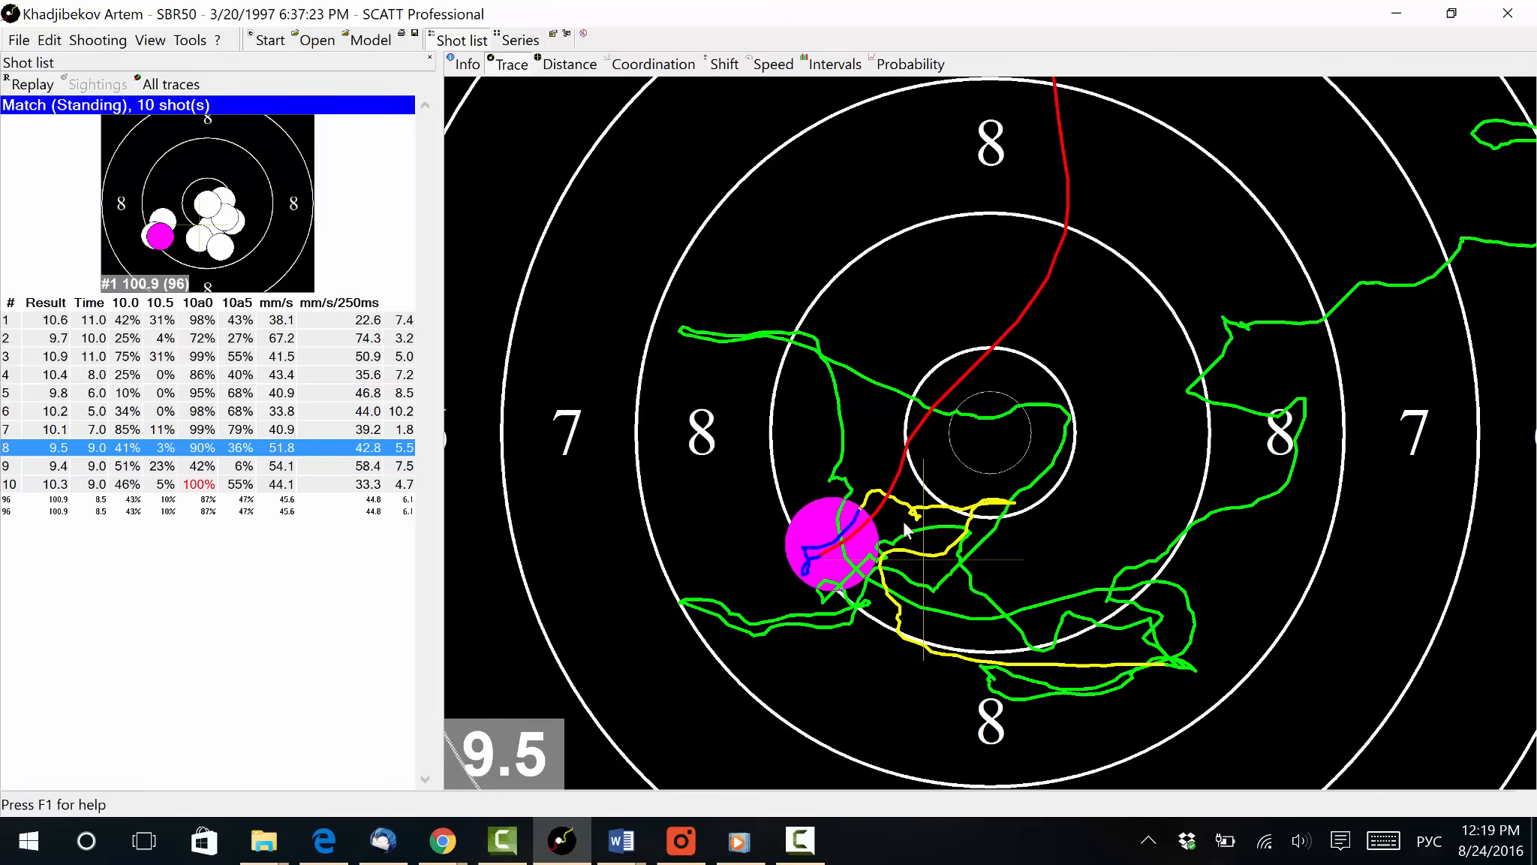
{"action": "left_click", "coordinate": [129, 464]}
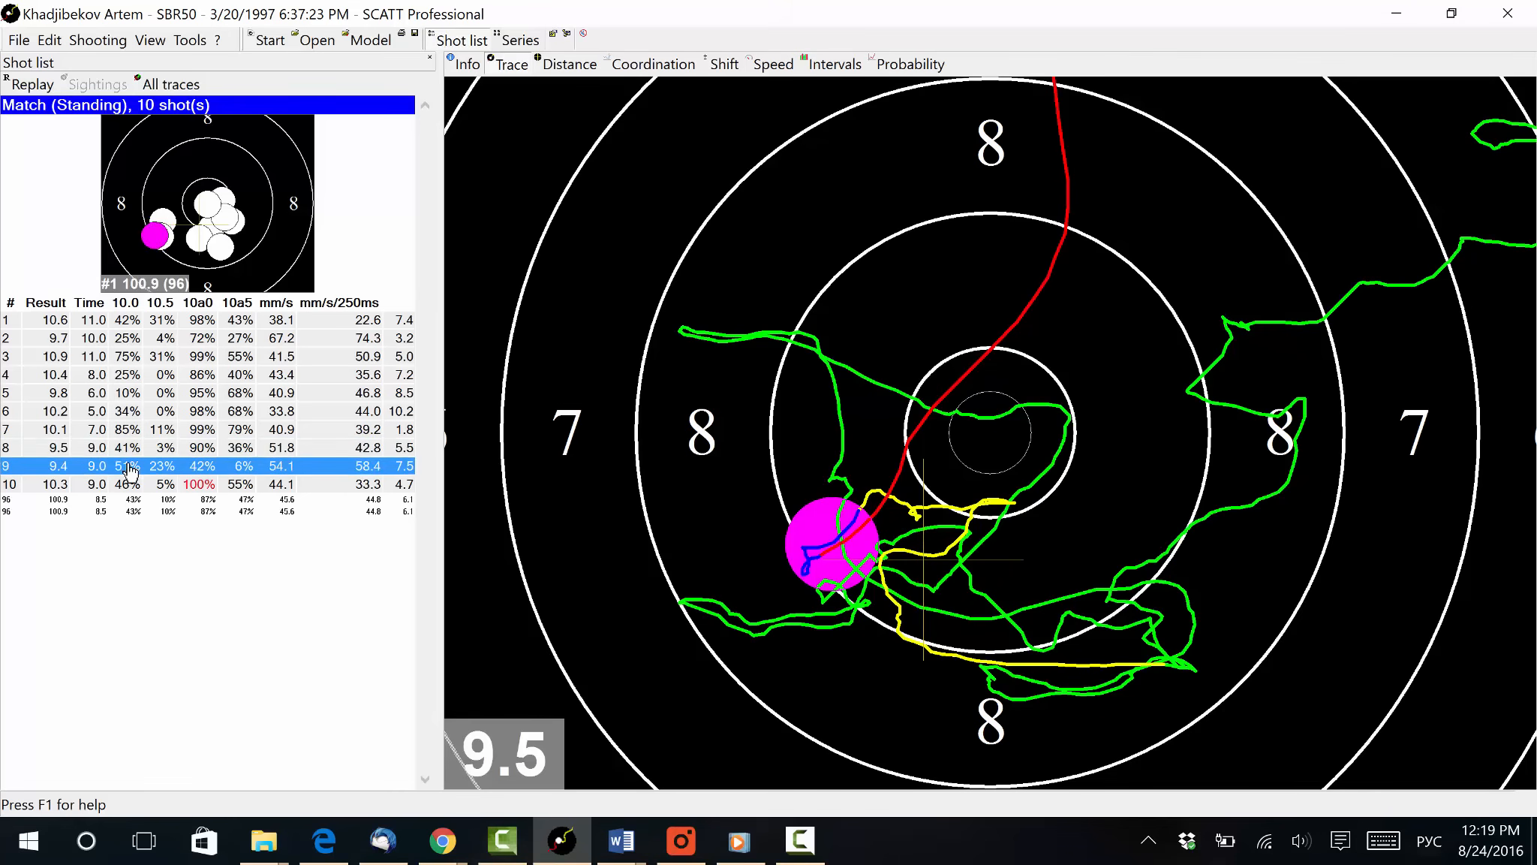
{"action": "left_click", "coordinate": [130, 428]}
{"action": "left_click", "coordinate": [126, 410]}
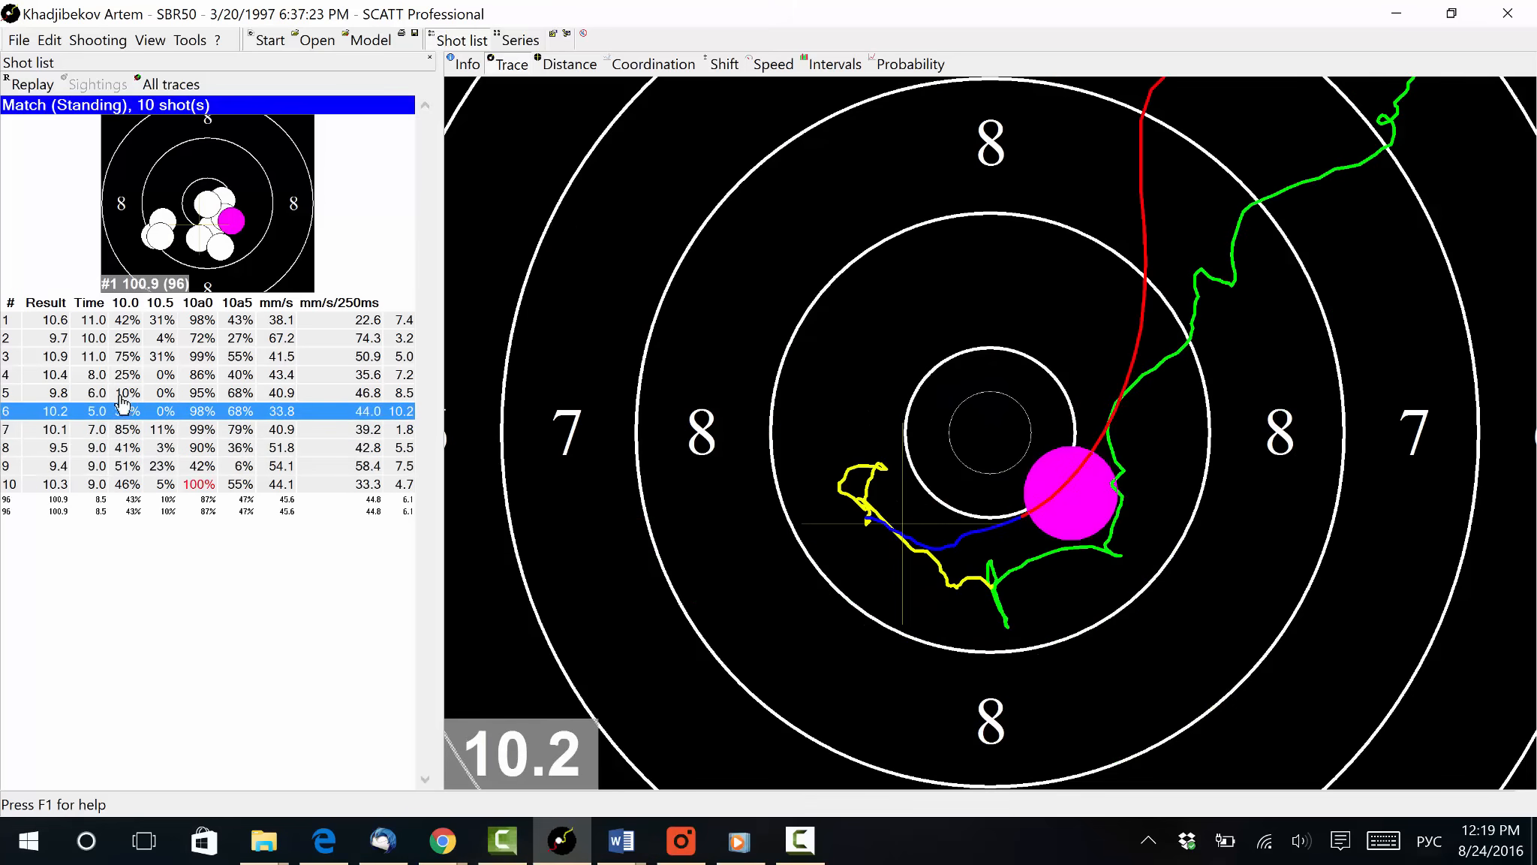
{"action": "left_click", "coordinate": [125, 396]}
{"action": "left_click", "coordinate": [154, 443]}
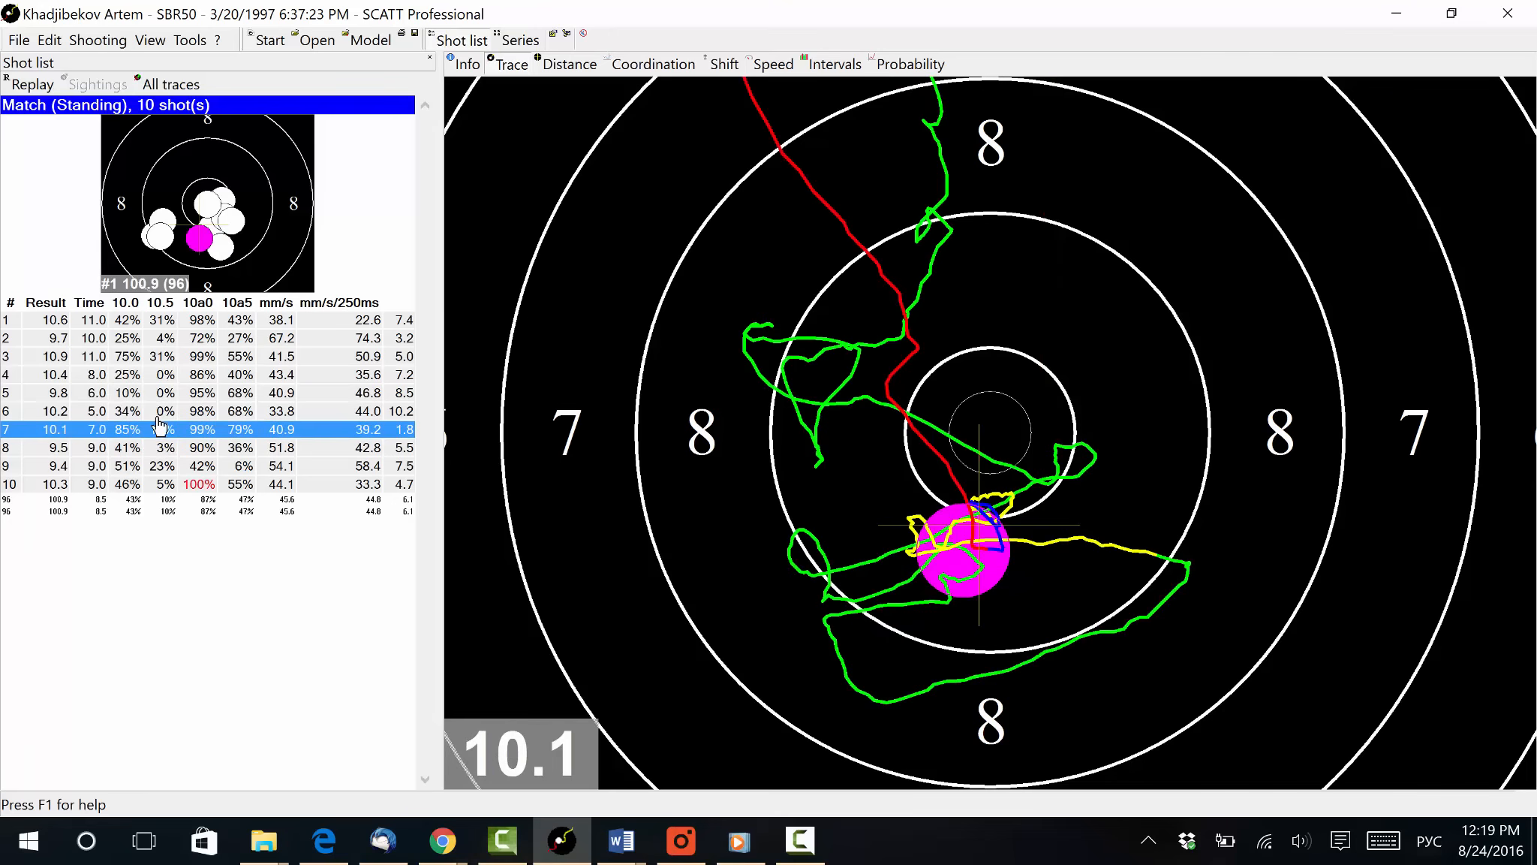
{"action": "left_click", "coordinate": [157, 407]}
{"action": "left_click", "coordinate": [154, 375]}
{"action": "left_click", "coordinate": [127, 357]}
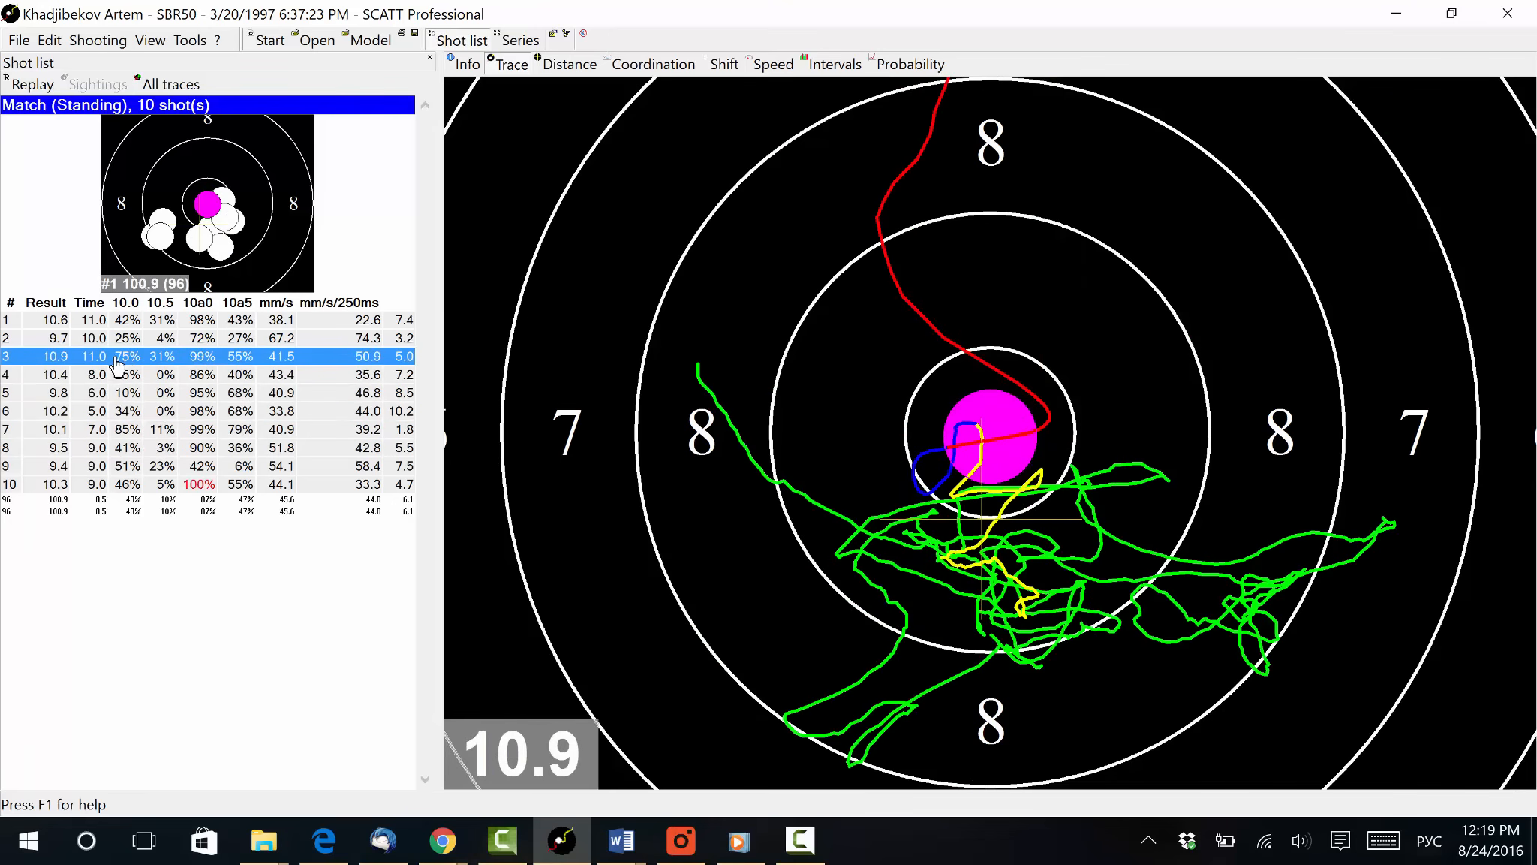
{"action": "left_click", "coordinate": [122, 410]}
{"action": "left_click", "coordinate": [134, 430]}
{"action": "left_click", "coordinate": [148, 449]}
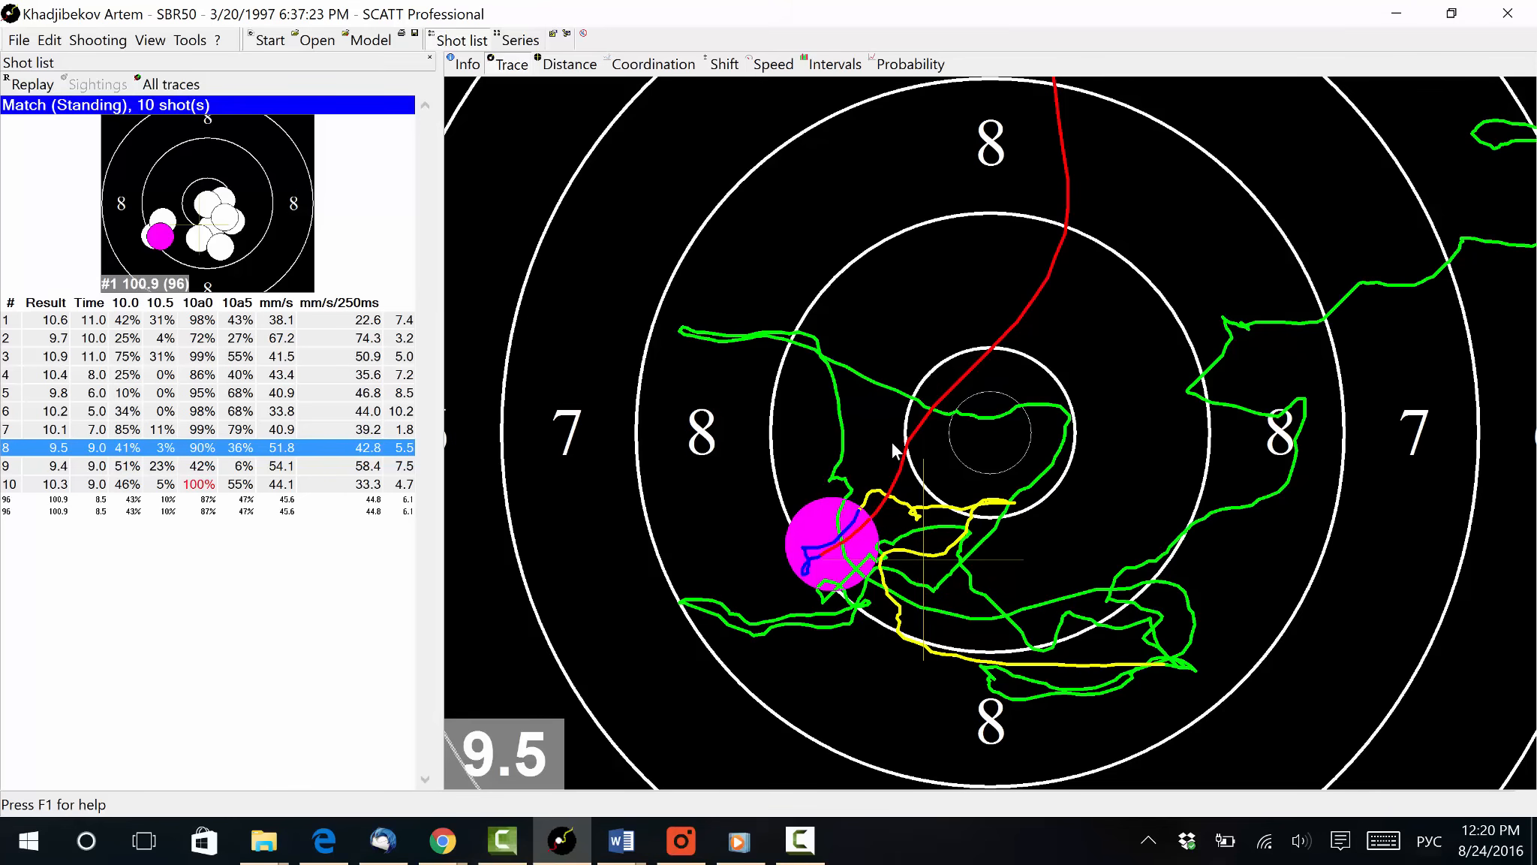
Check the match statistics, and compare the traces of shots 7, 5 and 3, ending on shot 7.
{"action": "left_click", "coordinate": [467, 64]}
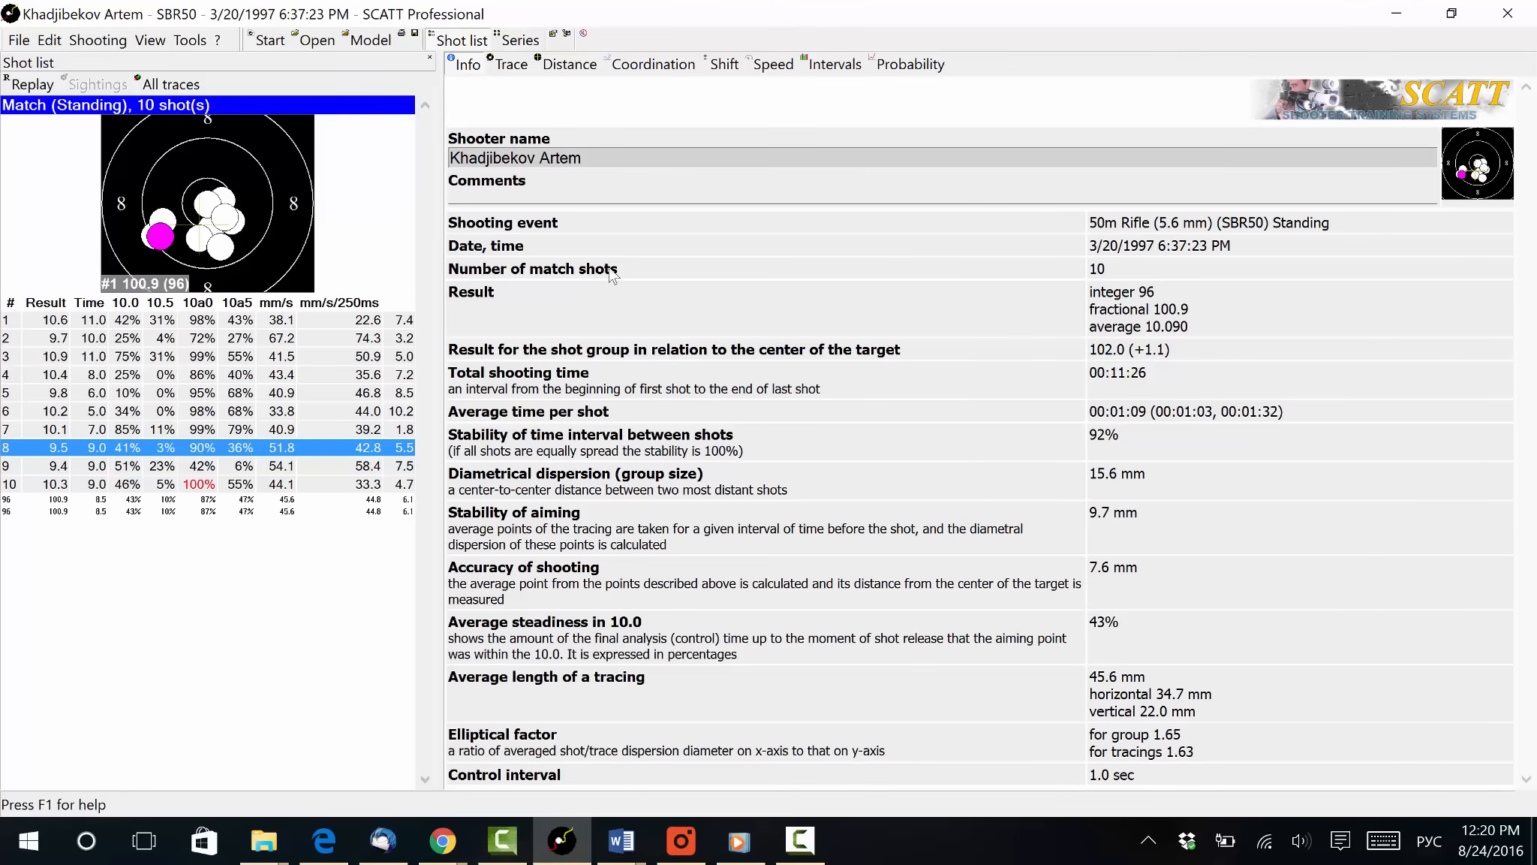
{"action": "left_click", "coordinate": [510, 68]}
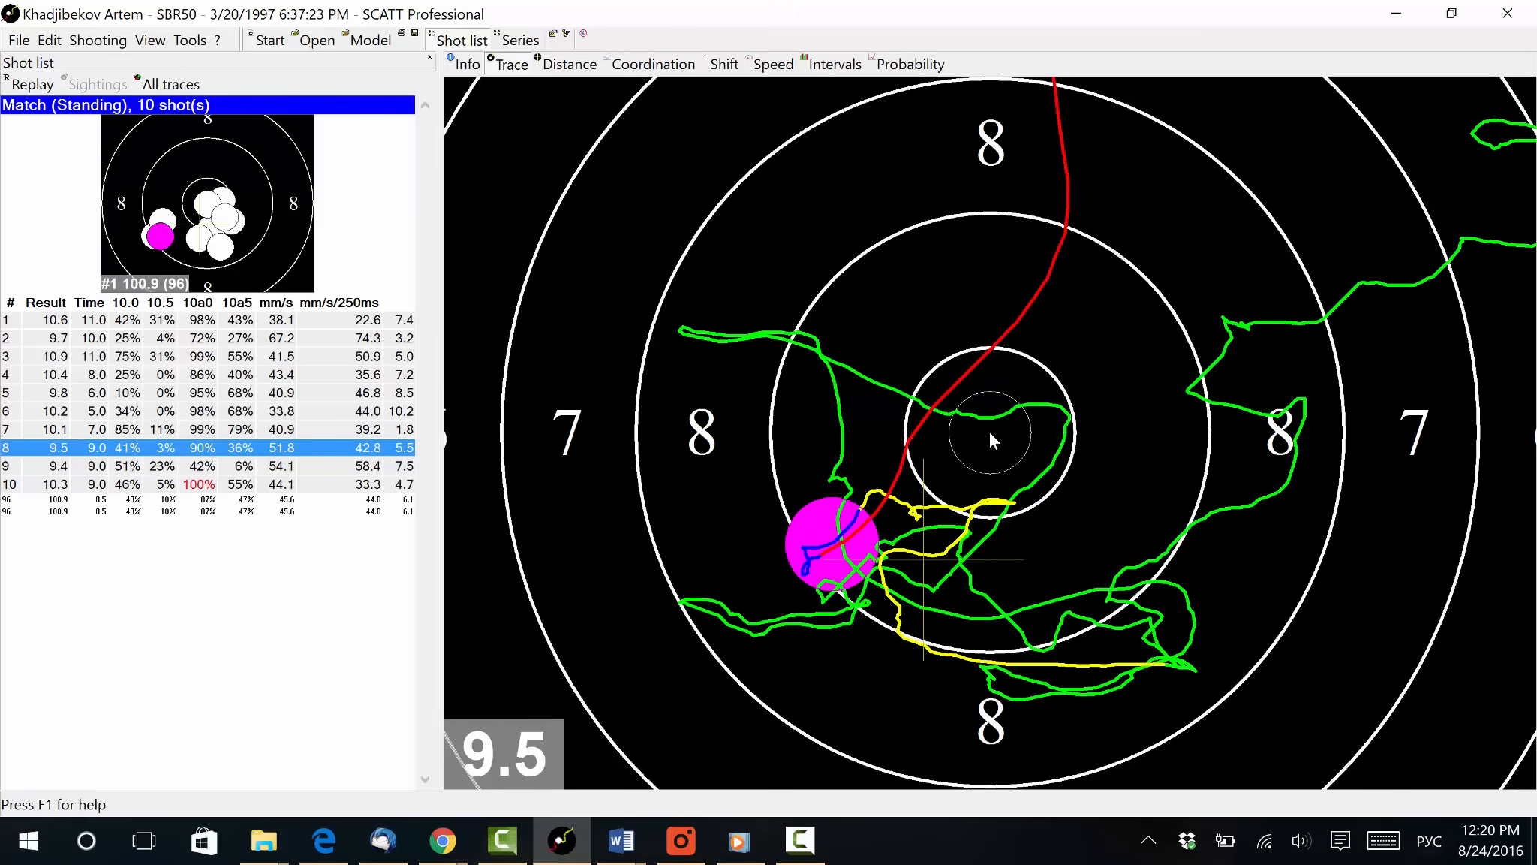
{"action": "left_click", "coordinate": [175, 430]}
{"action": "left_click", "coordinate": [178, 393]}
{"action": "left_click", "coordinate": [178, 357]}
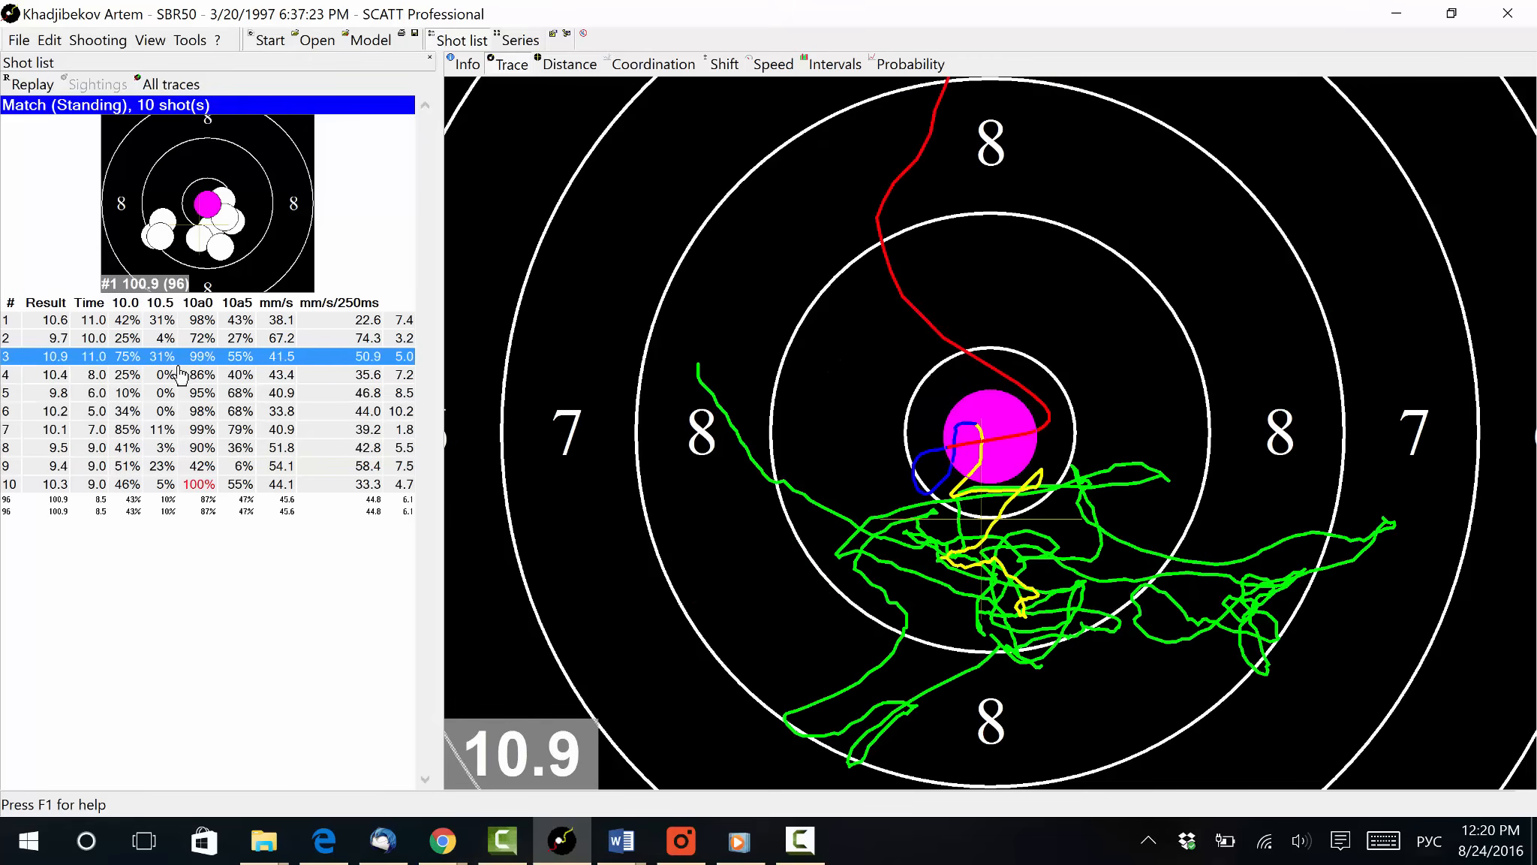
{"action": "left_click", "coordinate": [173, 431]}
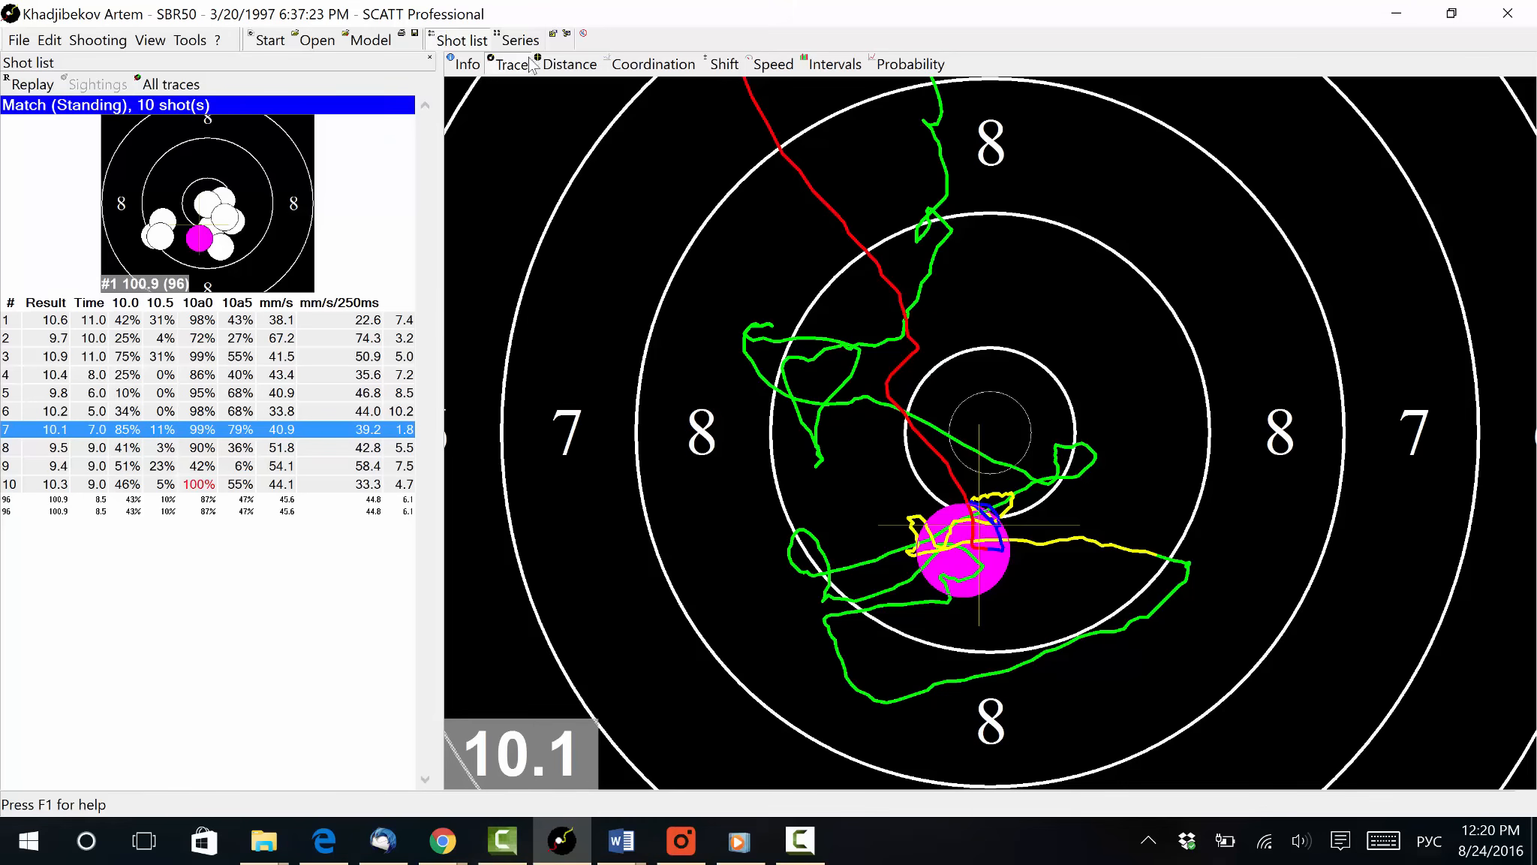
Examine the match statistics down to the control interval and adjust the width of the shot list beside them.
{"action": "left_click", "coordinate": [466, 64]}
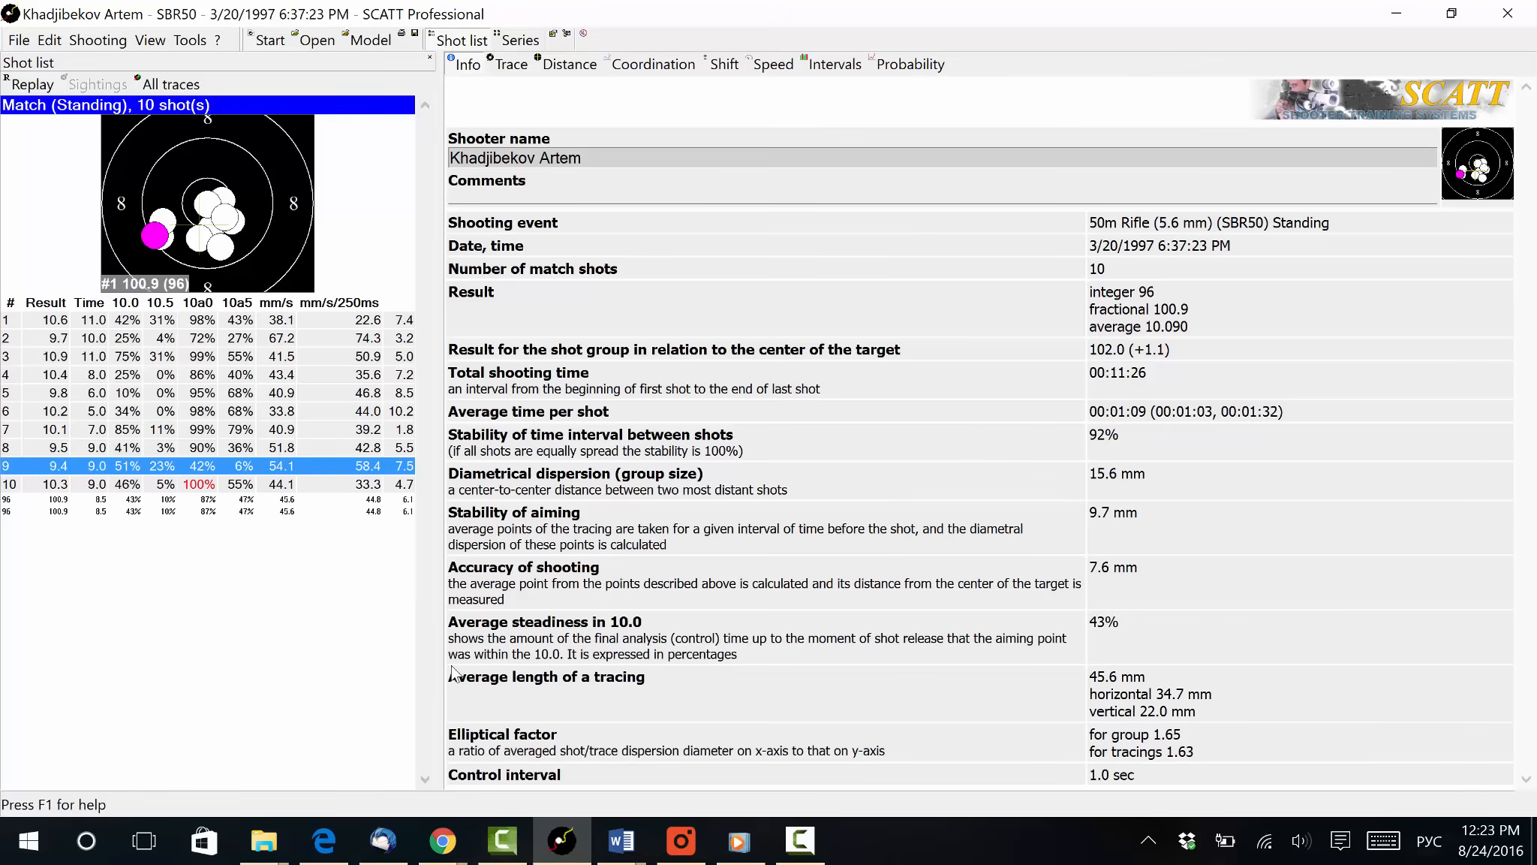
{"action": "left_click", "coordinate": [458, 777]}
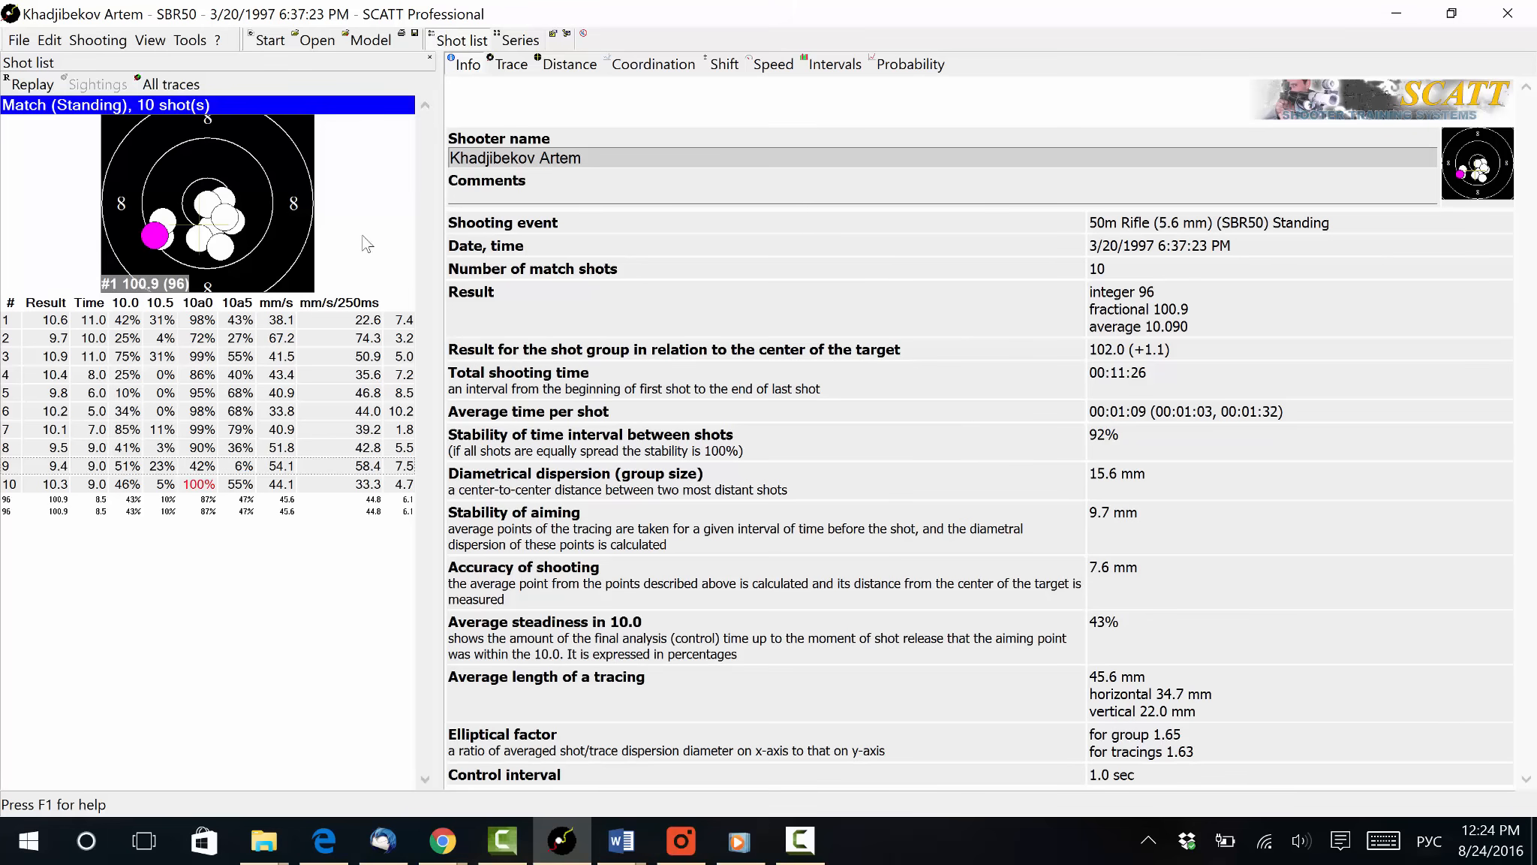
{"action": "left_click_drag", "start_coordinate": [443, 365], "coordinate": [703, 384]}
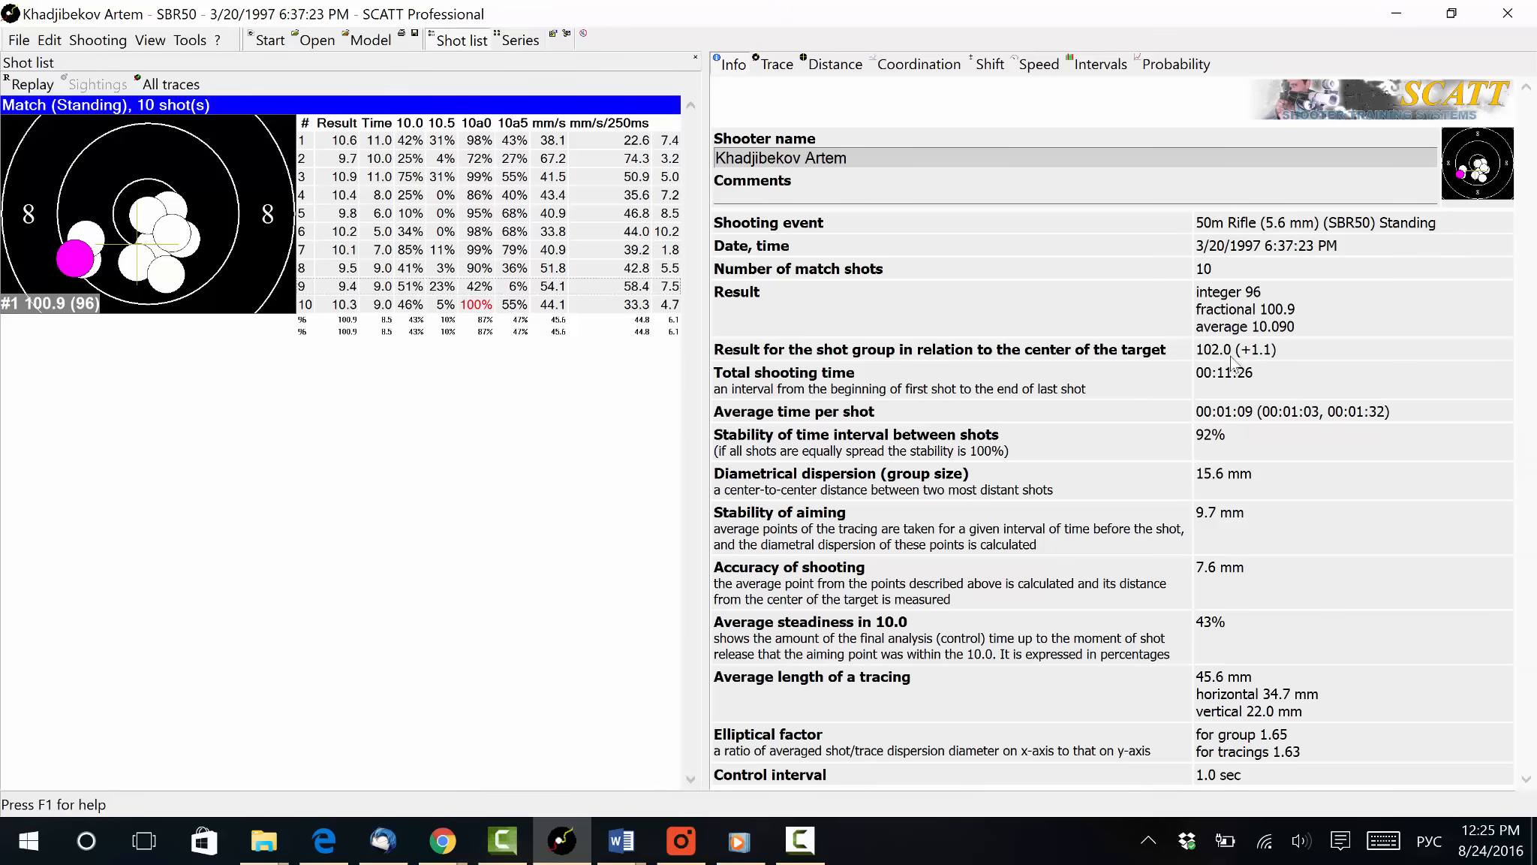
{"action": "left_click_drag", "start_coordinate": [709, 451], "coordinate": [465, 448]}
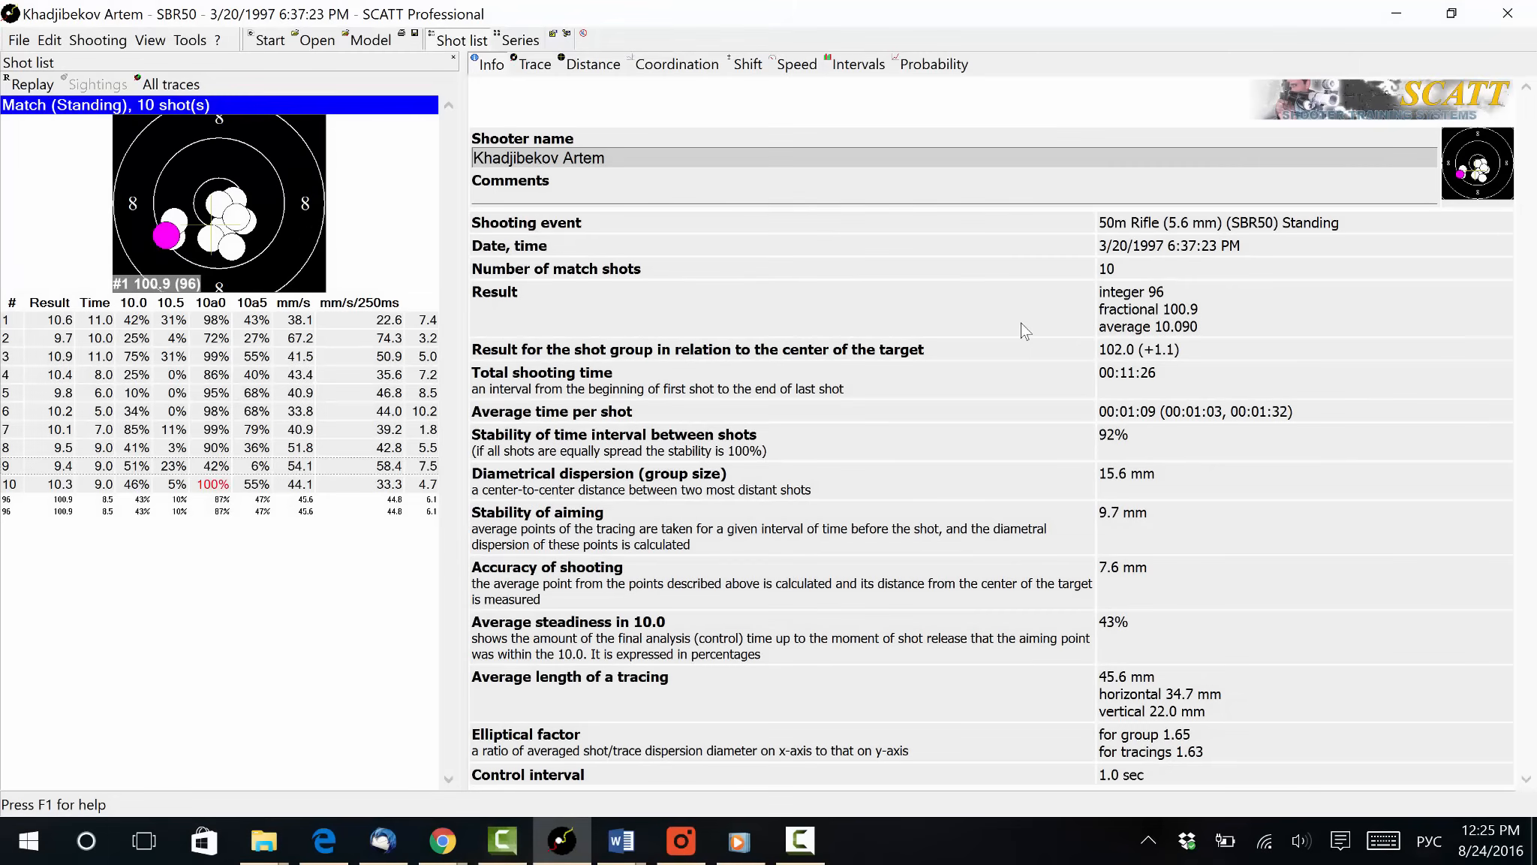
Compare the distance graphs of shots 9, 2, 4, 5 and 7 before the shot moment.
{"action": "left_click", "coordinate": [587, 66]}
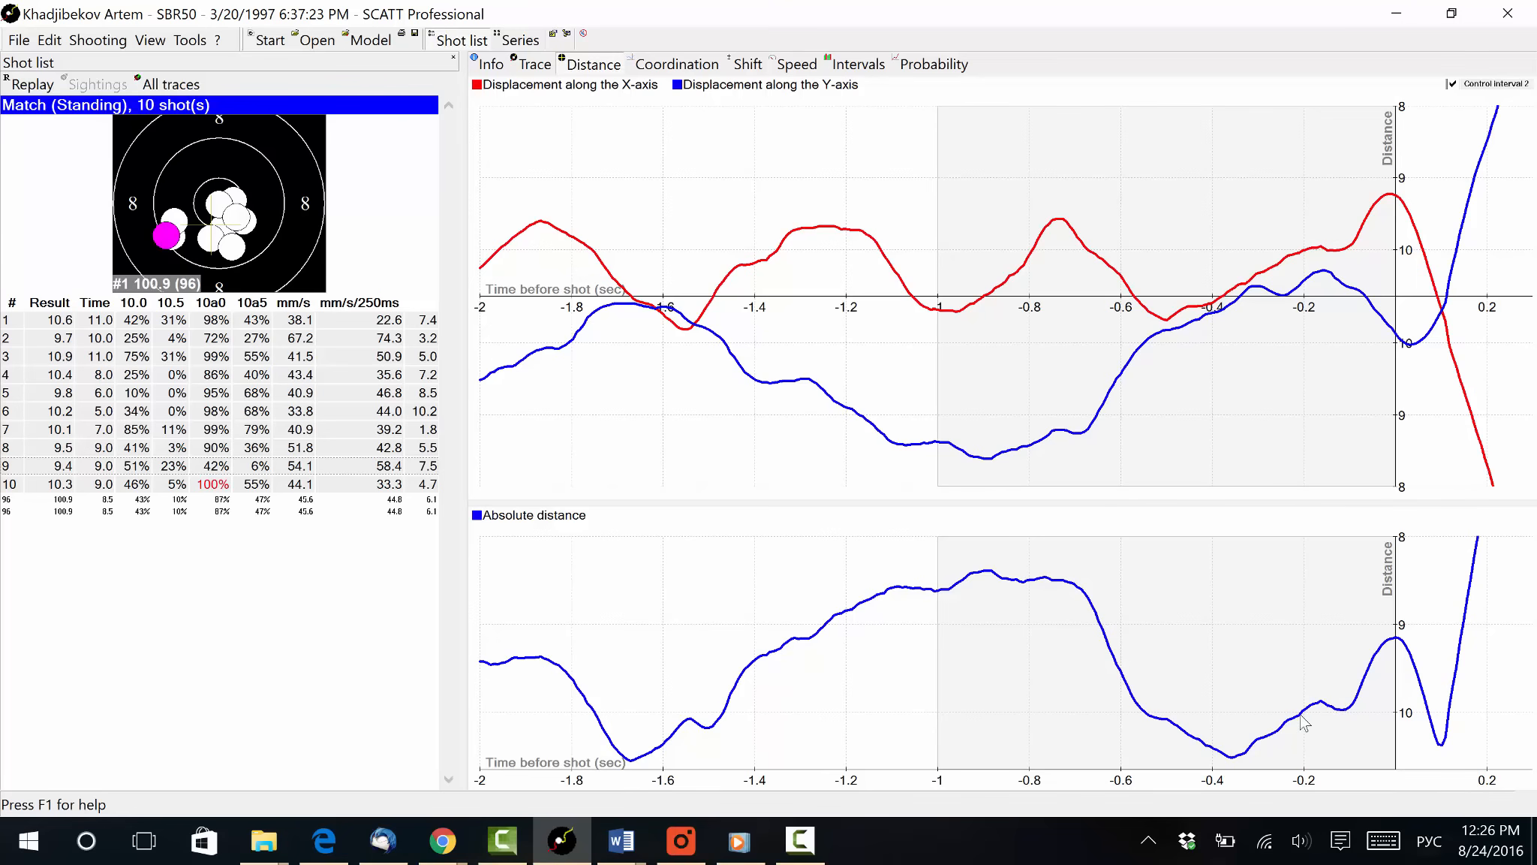
{"action": "left_click", "coordinate": [139, 467]}
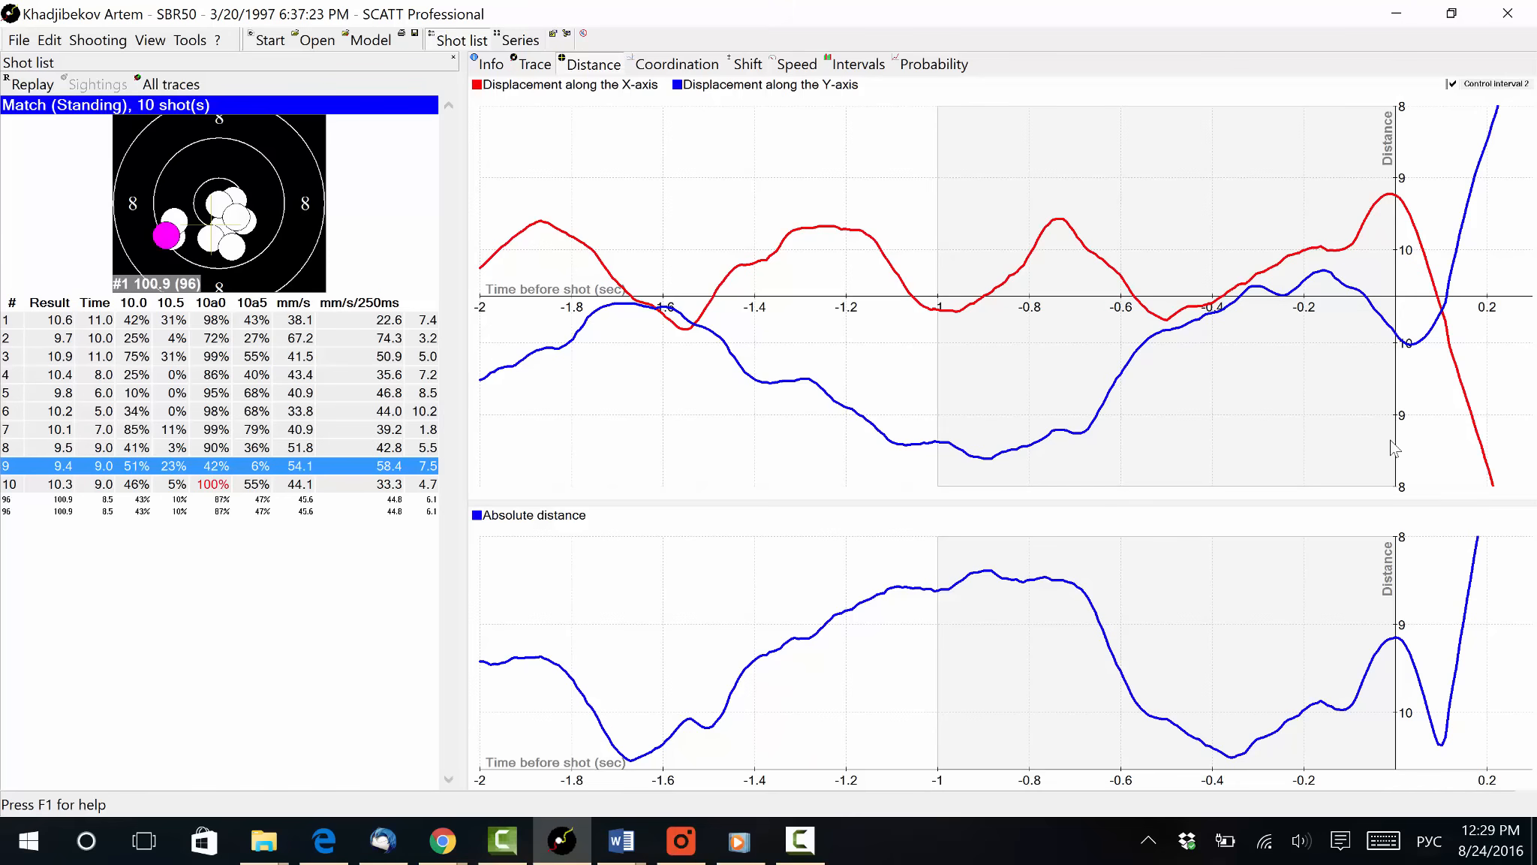
{"action": "left_click", "coordinate": [181, 218]}
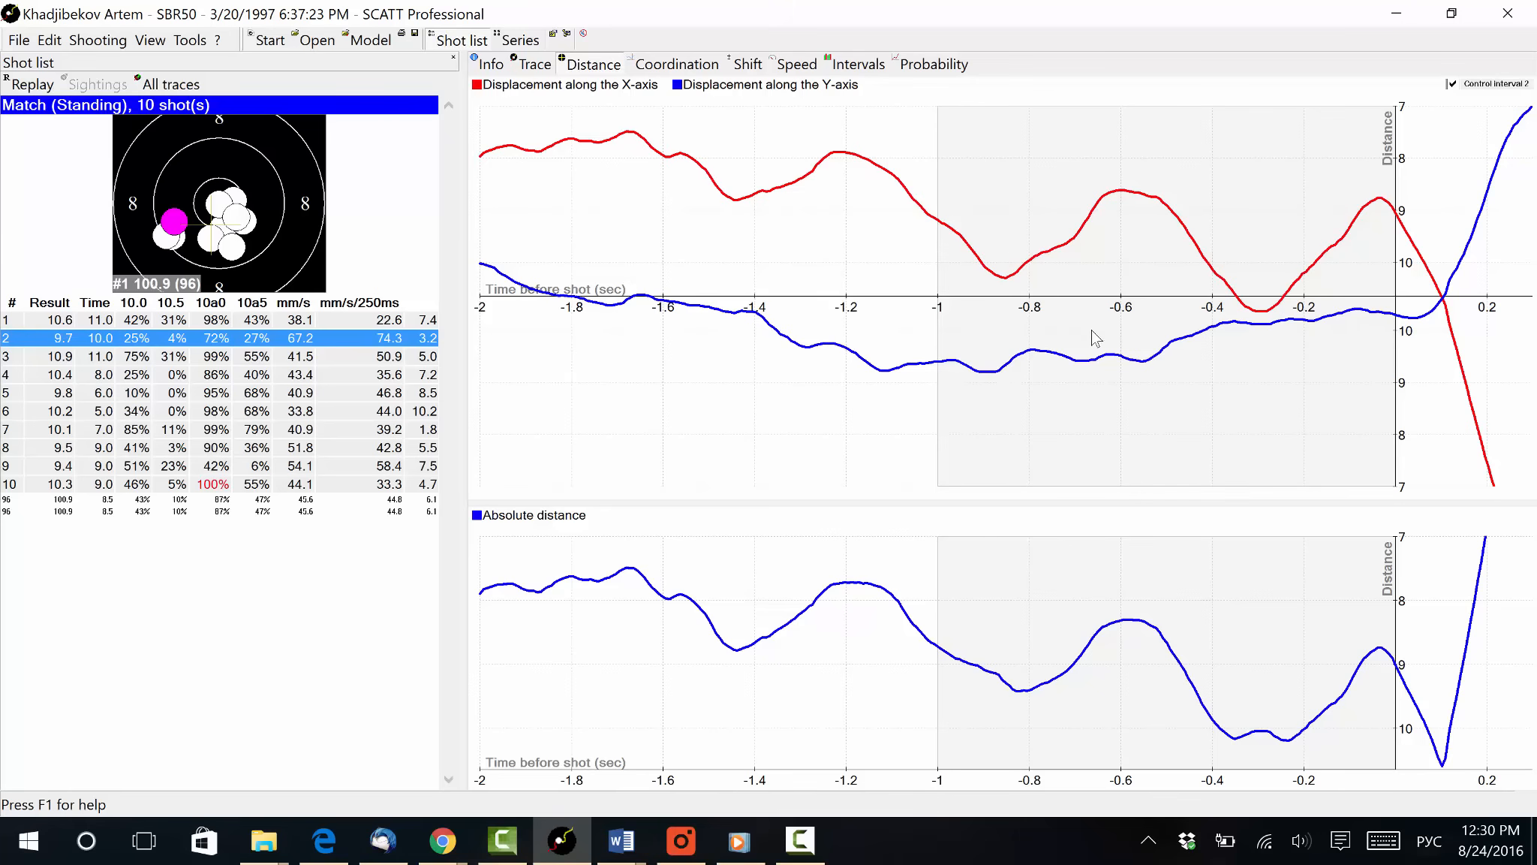
{"action": "left_click", "coordinate": [124, 371]}
{"action": "left_click", "coordinate": [118, 395]}
{"action": "left_click", "coordinate": [115, 434]}
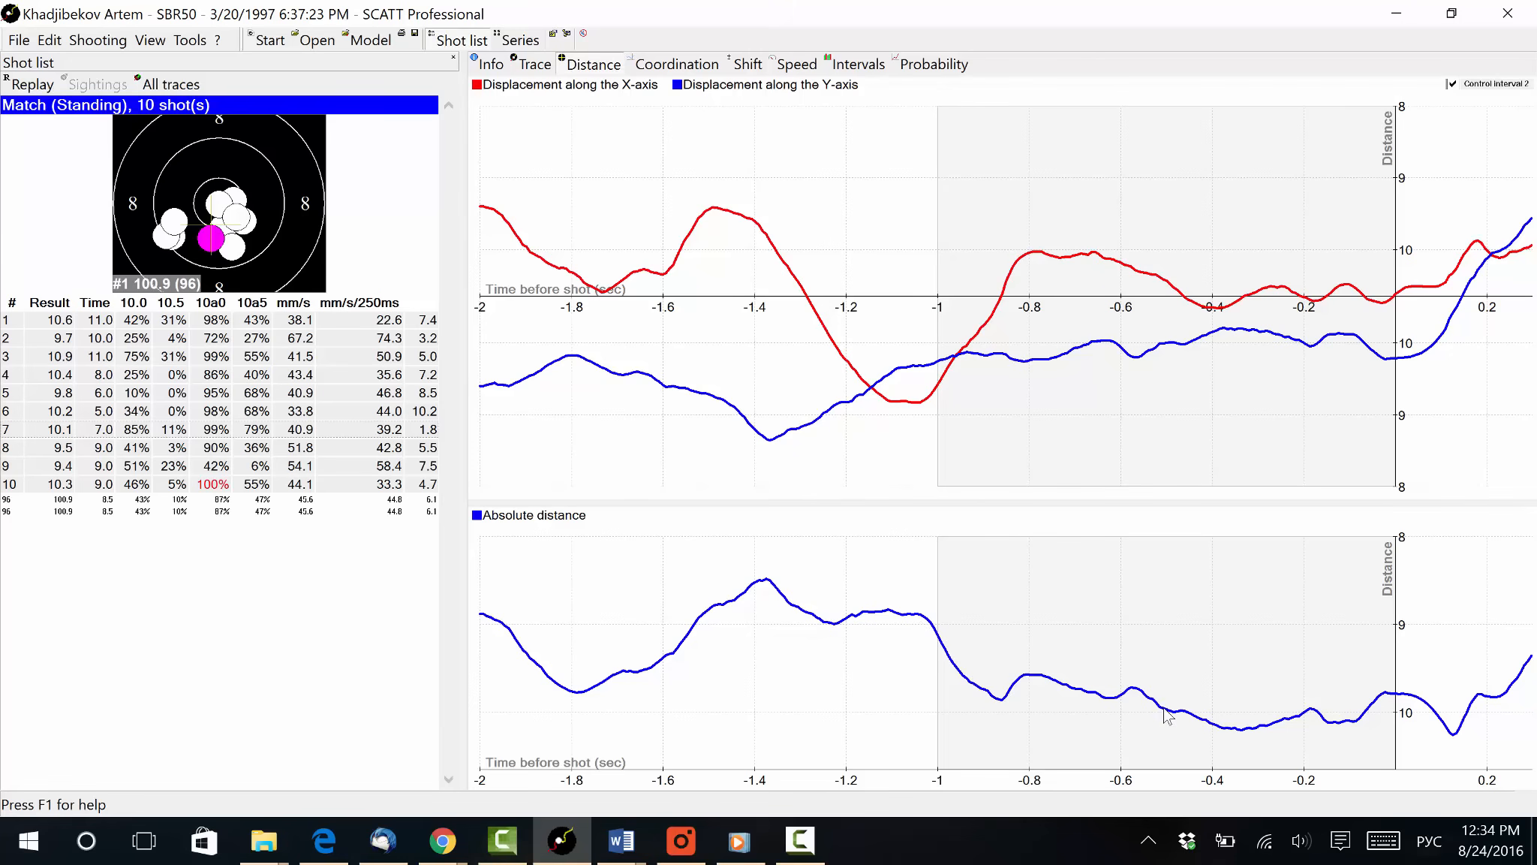
Compare shot 7's trace with its distance graphs by alternating between the two views.
{"action": "left_click", "coordinate": [527, 66]}
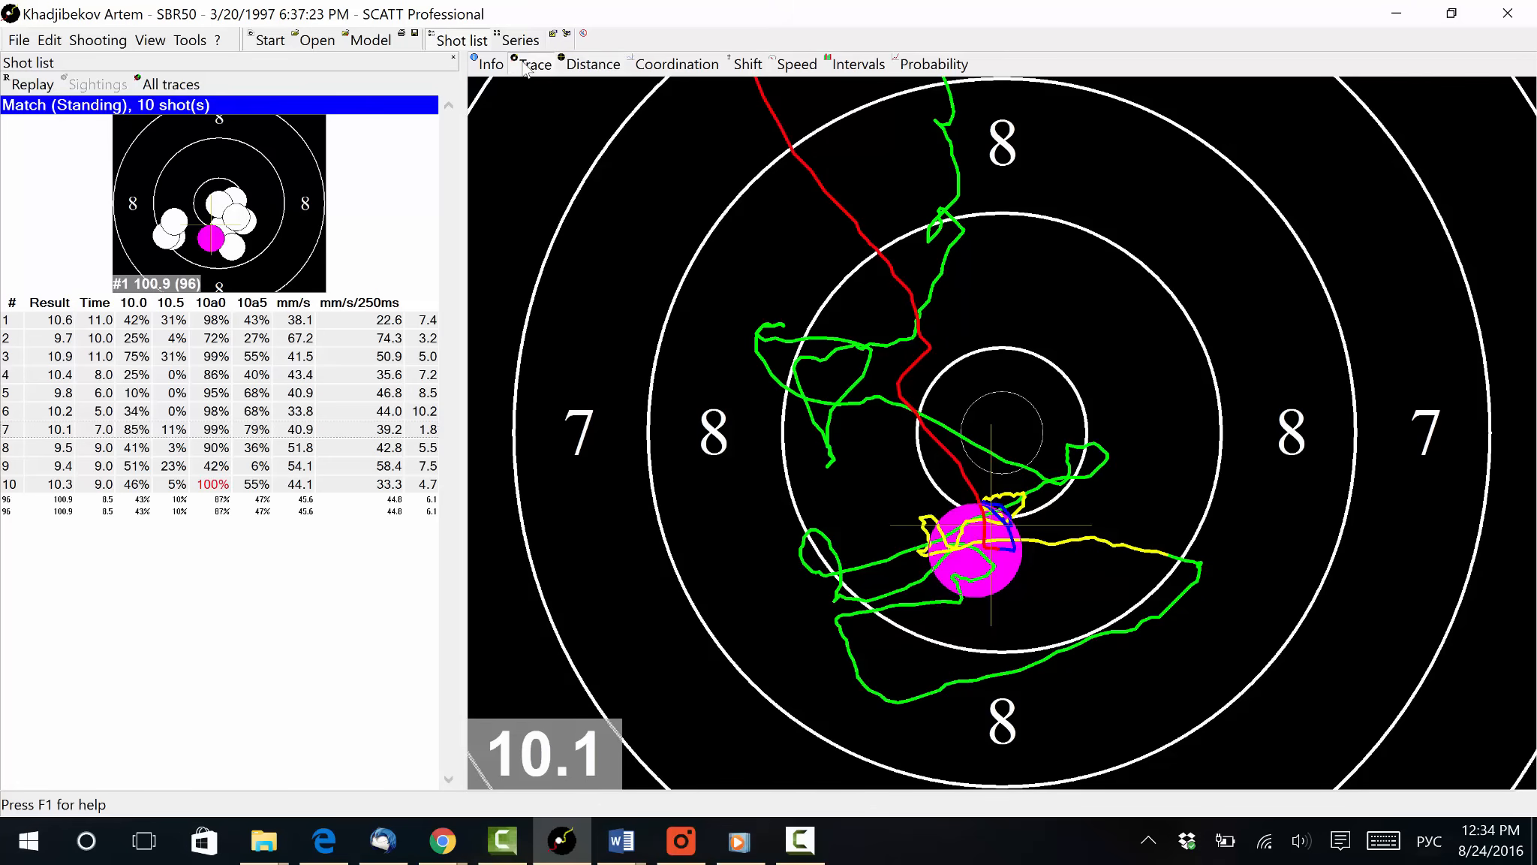
{"action": "left_click", "coordinate": [611, 64]}
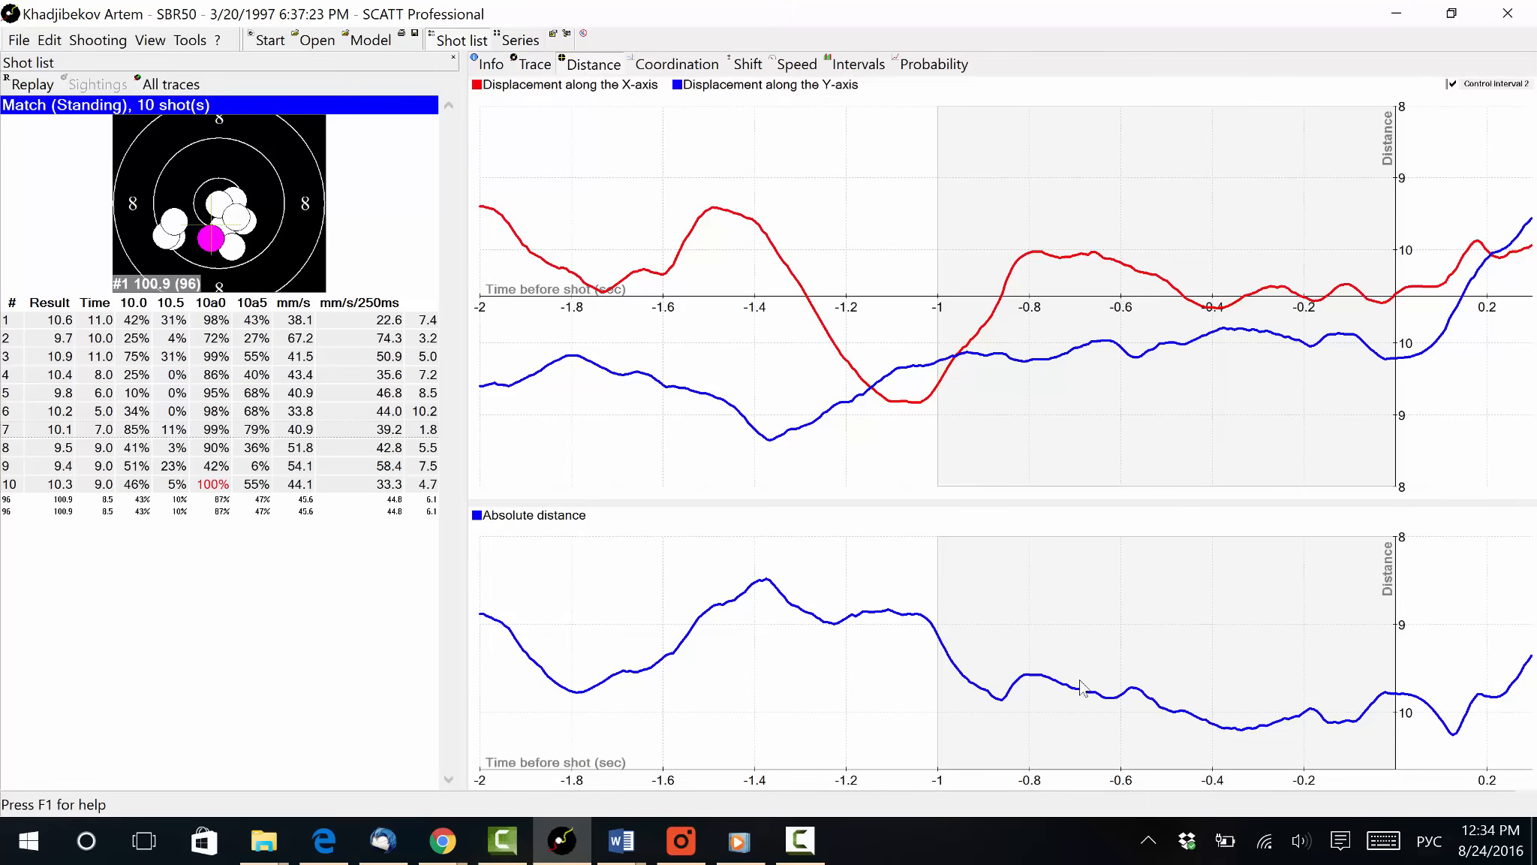
{"action": "left_click", "coordinate": [532, 66]}
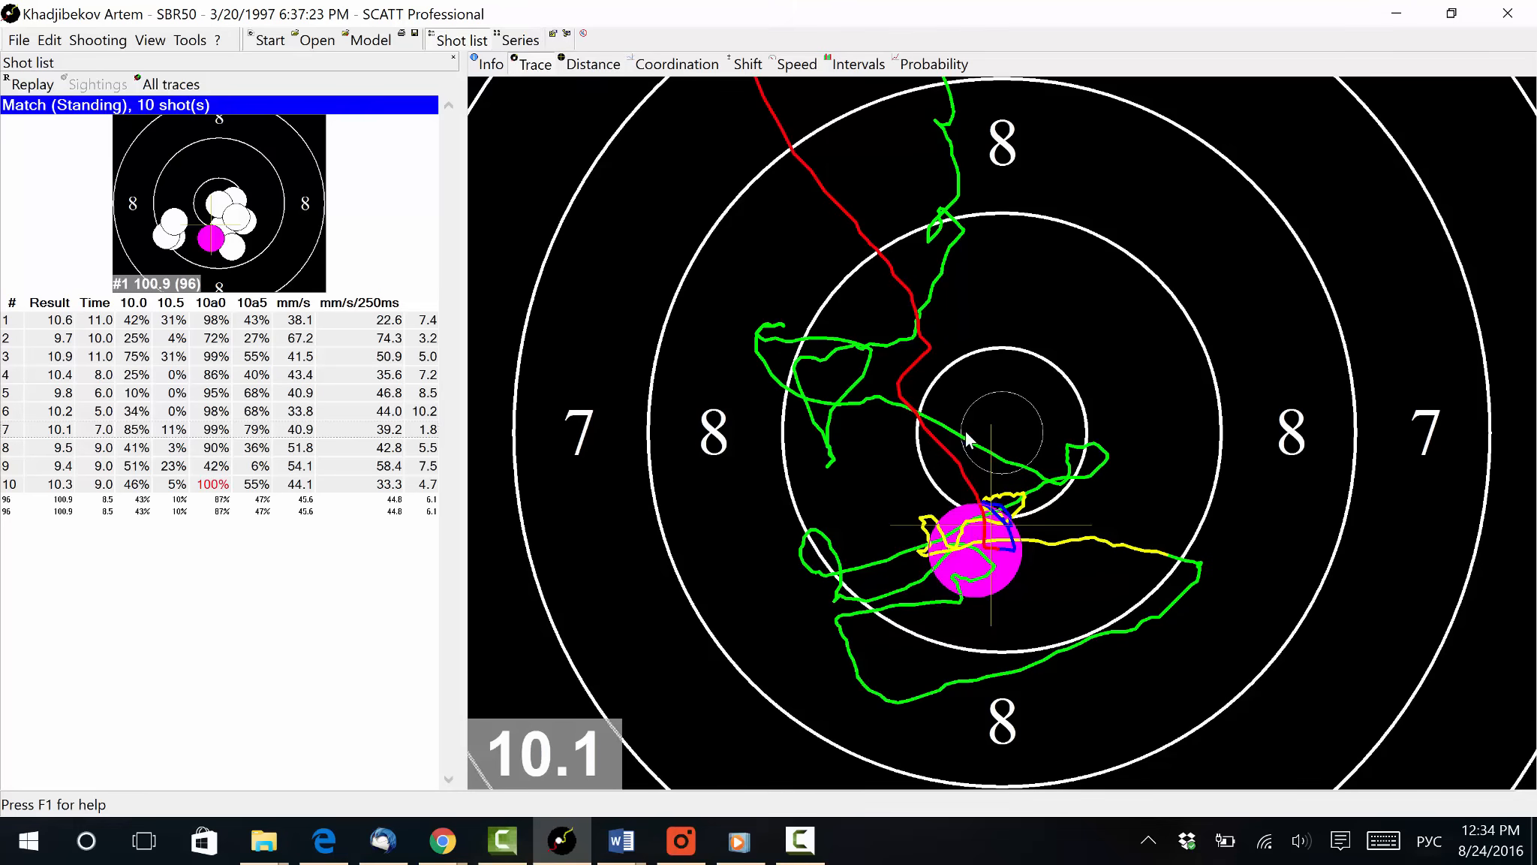
{"action": "left_click", "coordinate": [590, 68]}
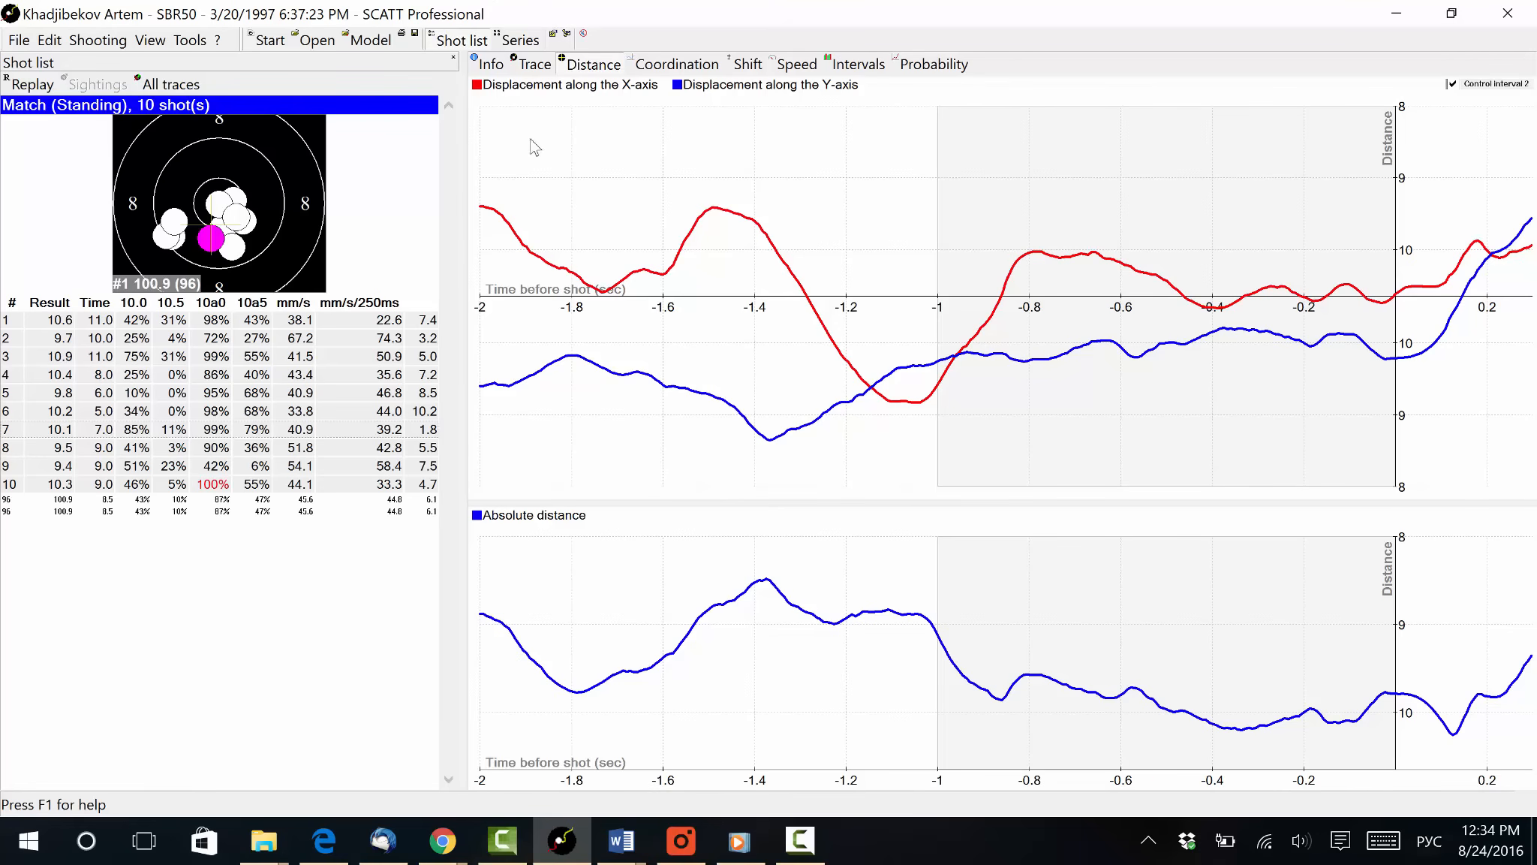
{"action": "left_click", "coordinate": [539, 64]}
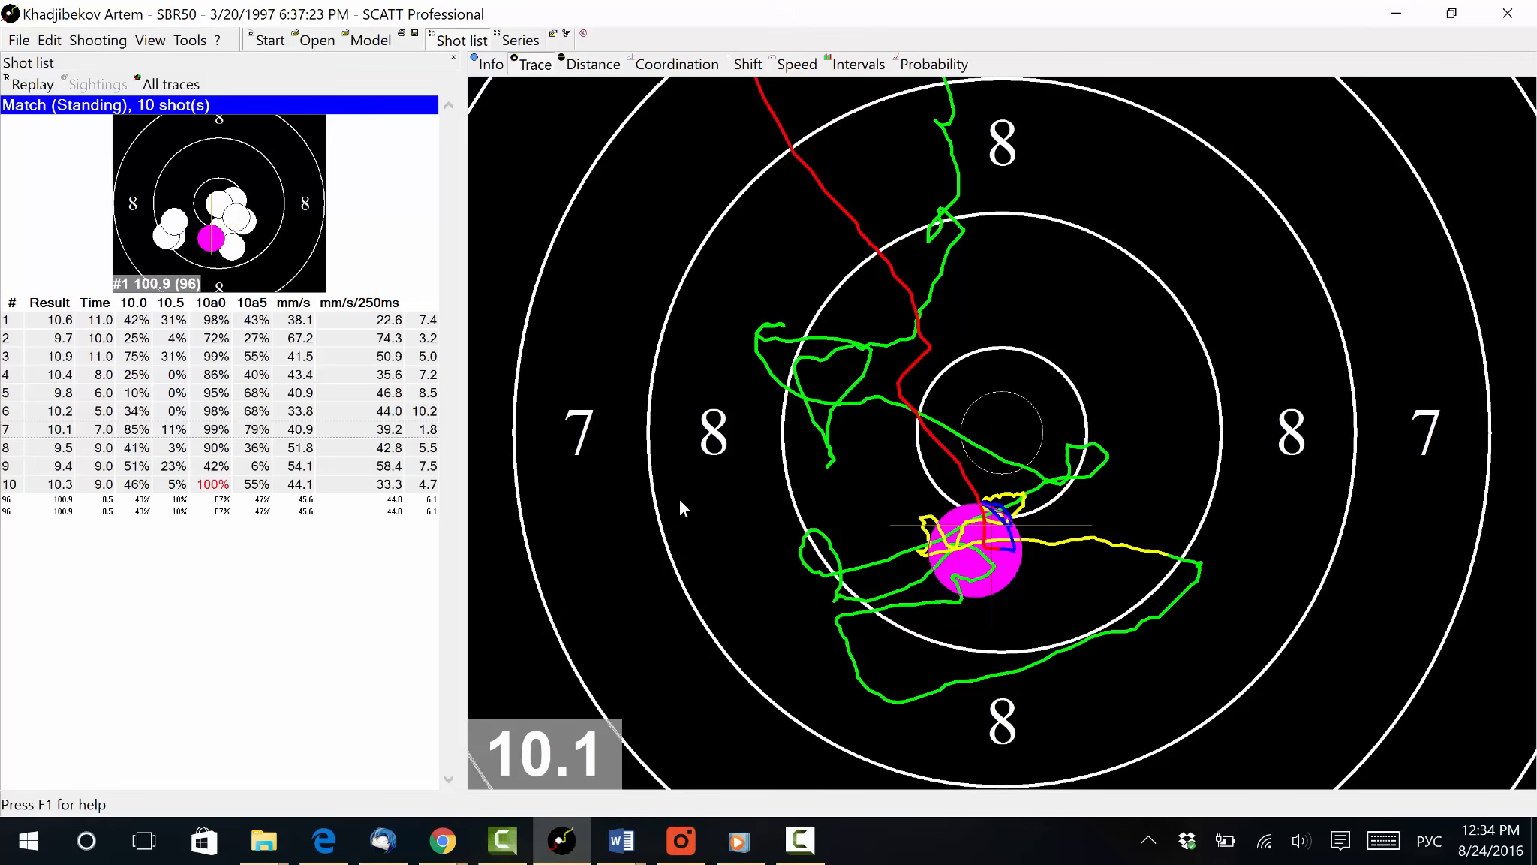
{"action": "left_click", "coordinate": [592, 64]}
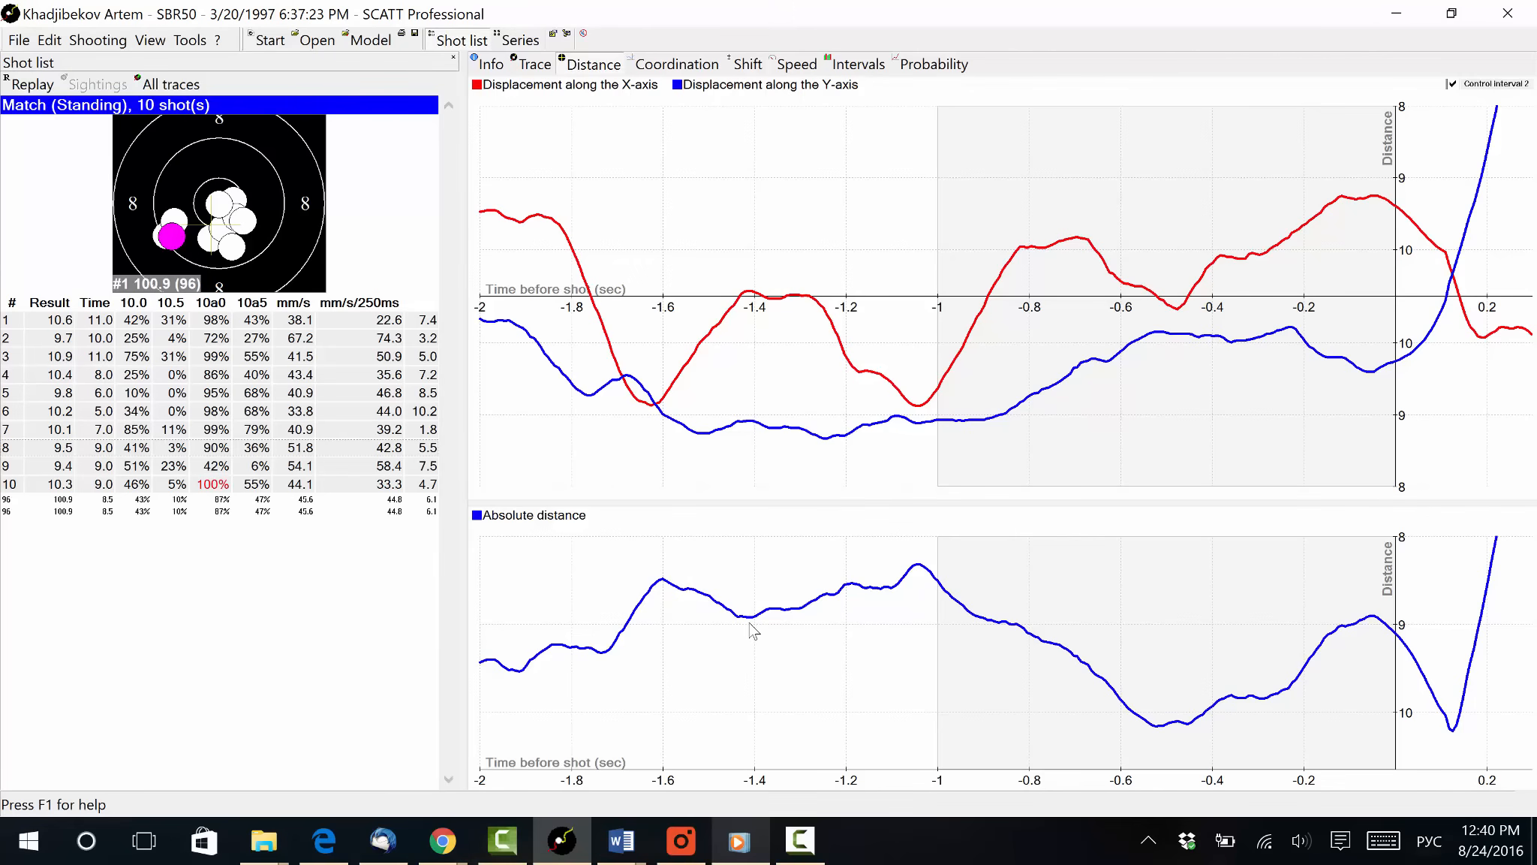
Turn off Control interval 2 in the distance graphs and check the interval values in the shots parameters.
{"action": "left_click", "coordinate": [1453, 86]}
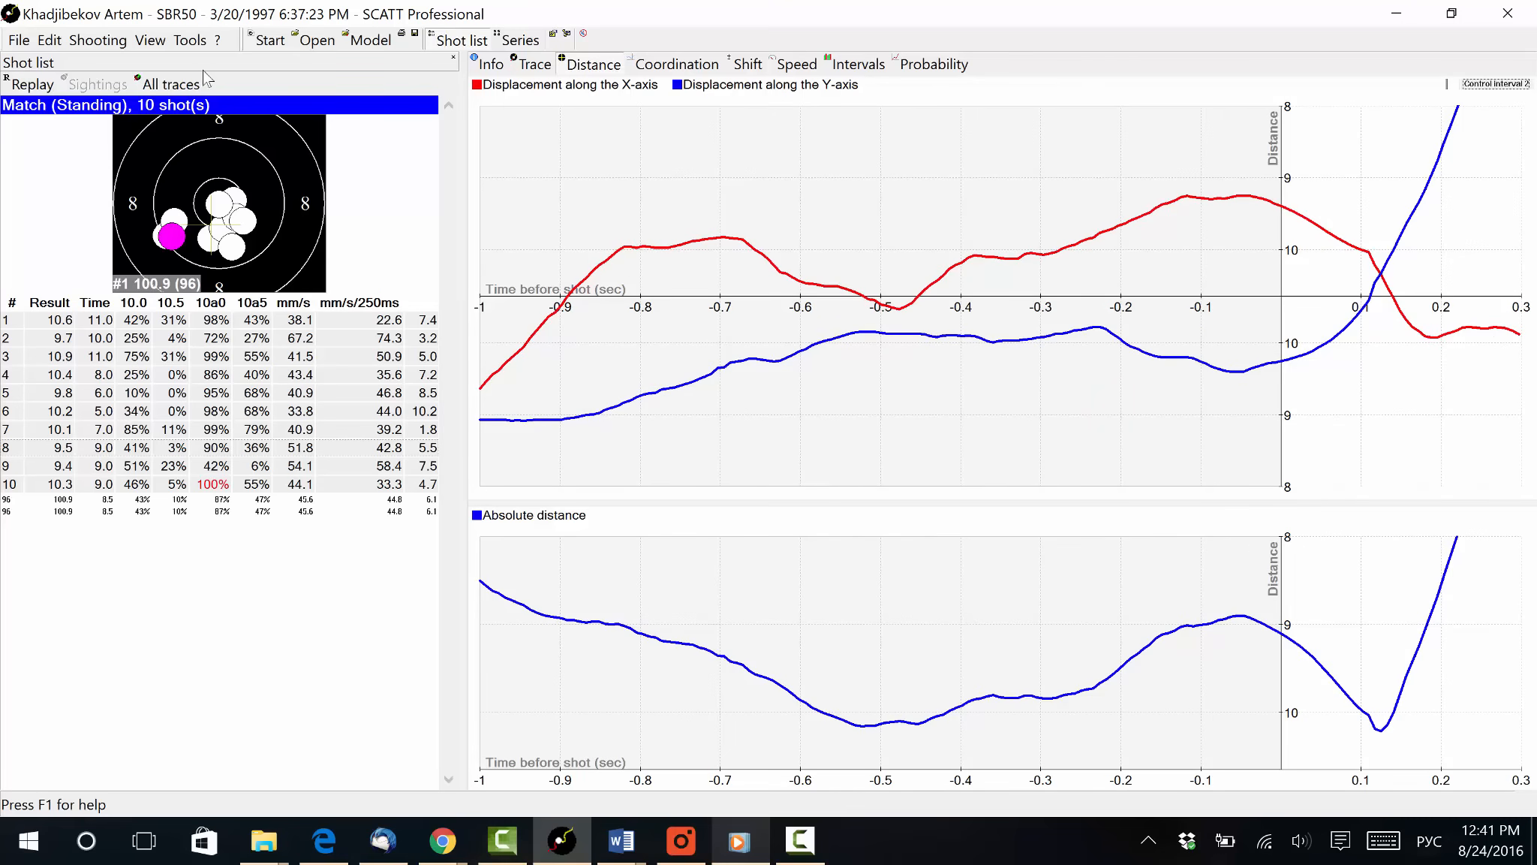
{"action": "left_click", "coordinate": [185, 41]}
{"action": "left_click", "coordinate": [210, 113]}
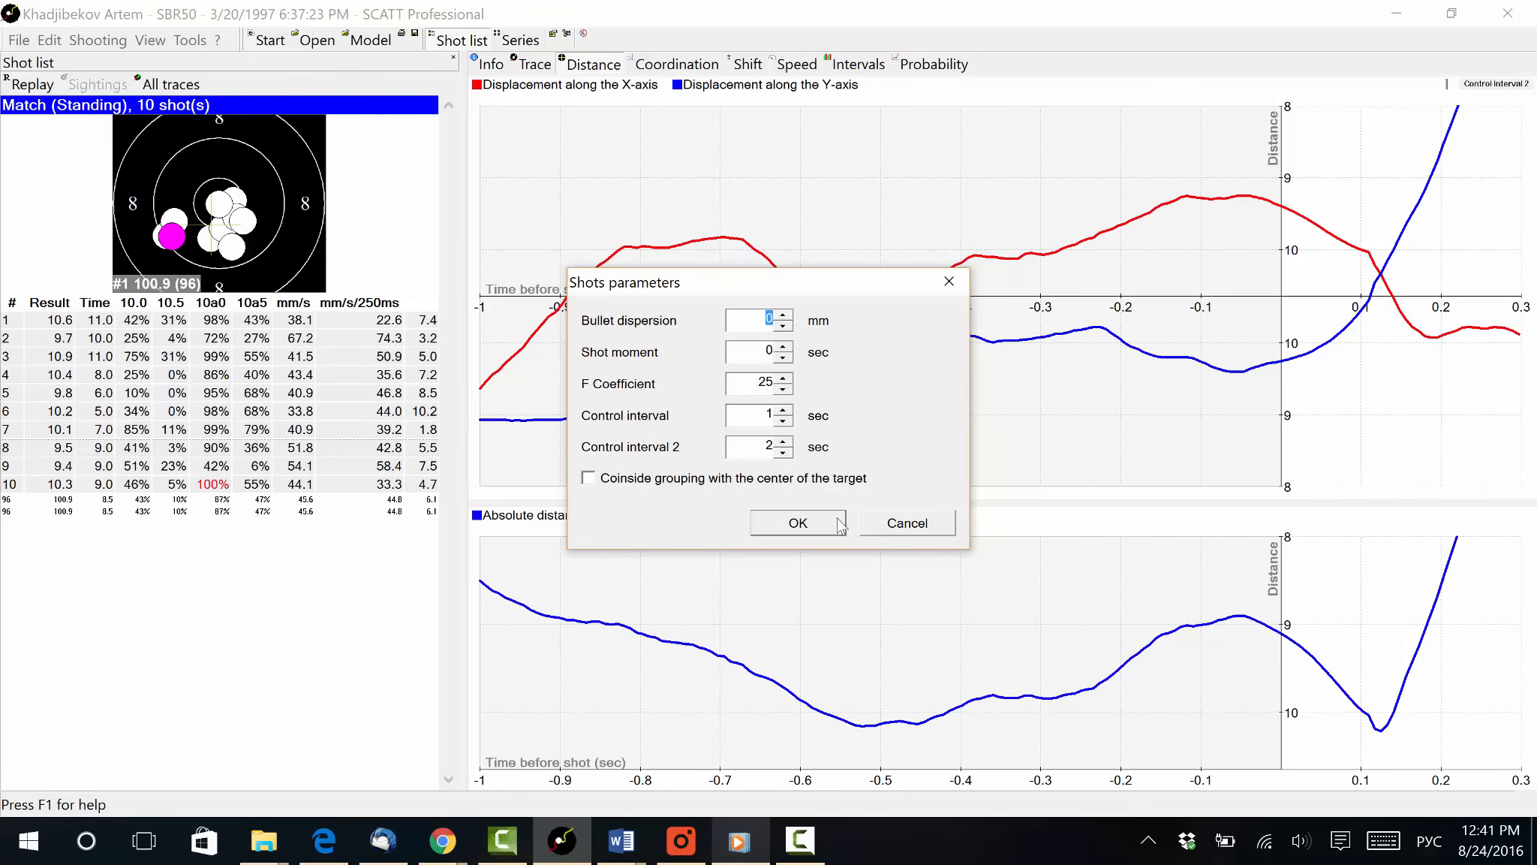
{"action": "left_click", "coordinate": [893, 527]}
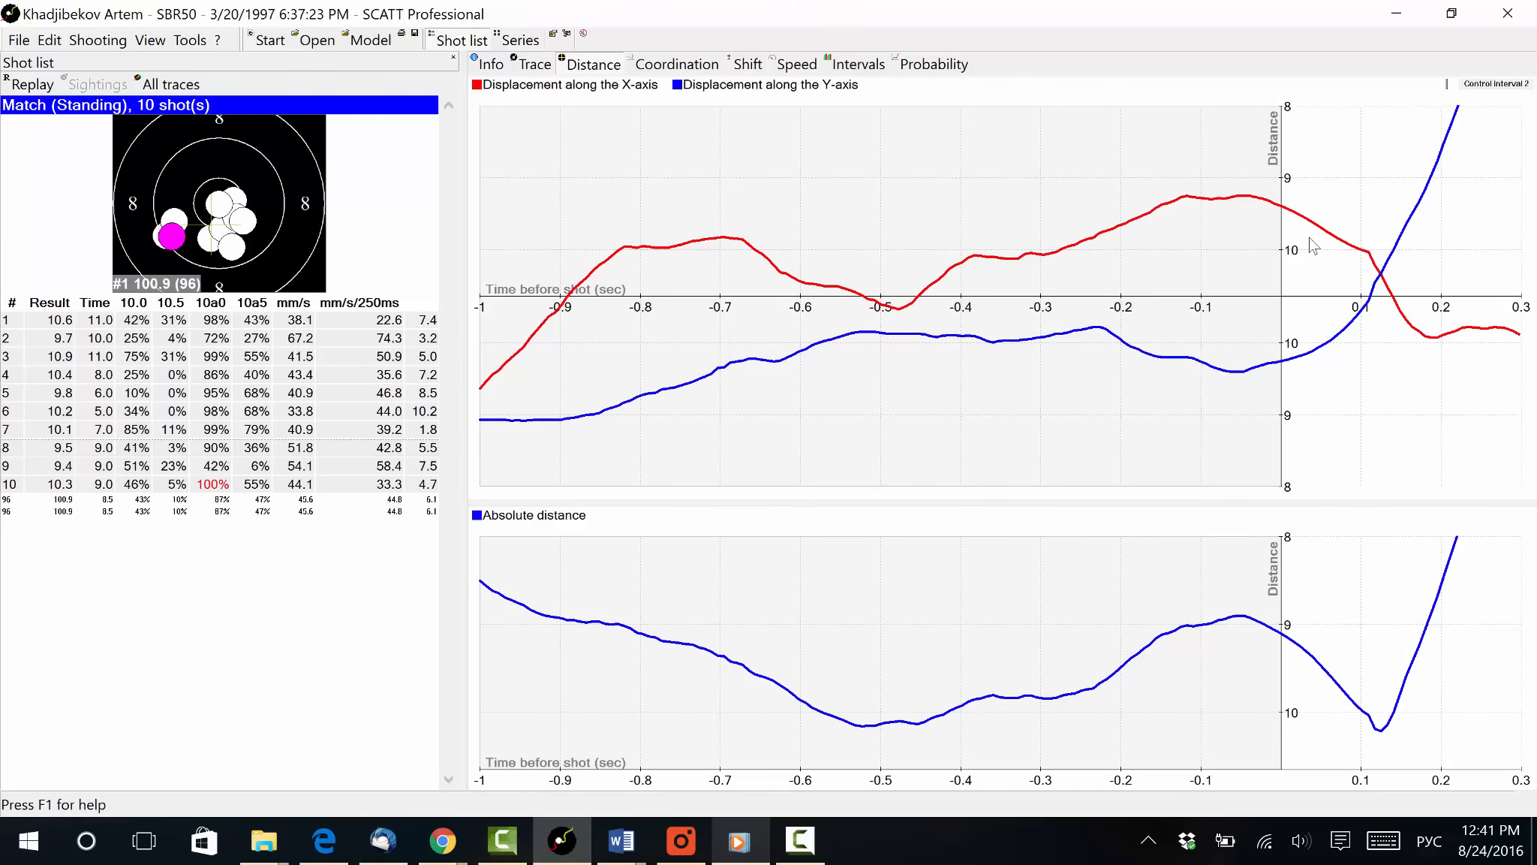
Turn Control interval 2 back on and compare the distance graphs with the match's coordination graph.
{"action": "left_click", "coordinate": [1449, 85]}
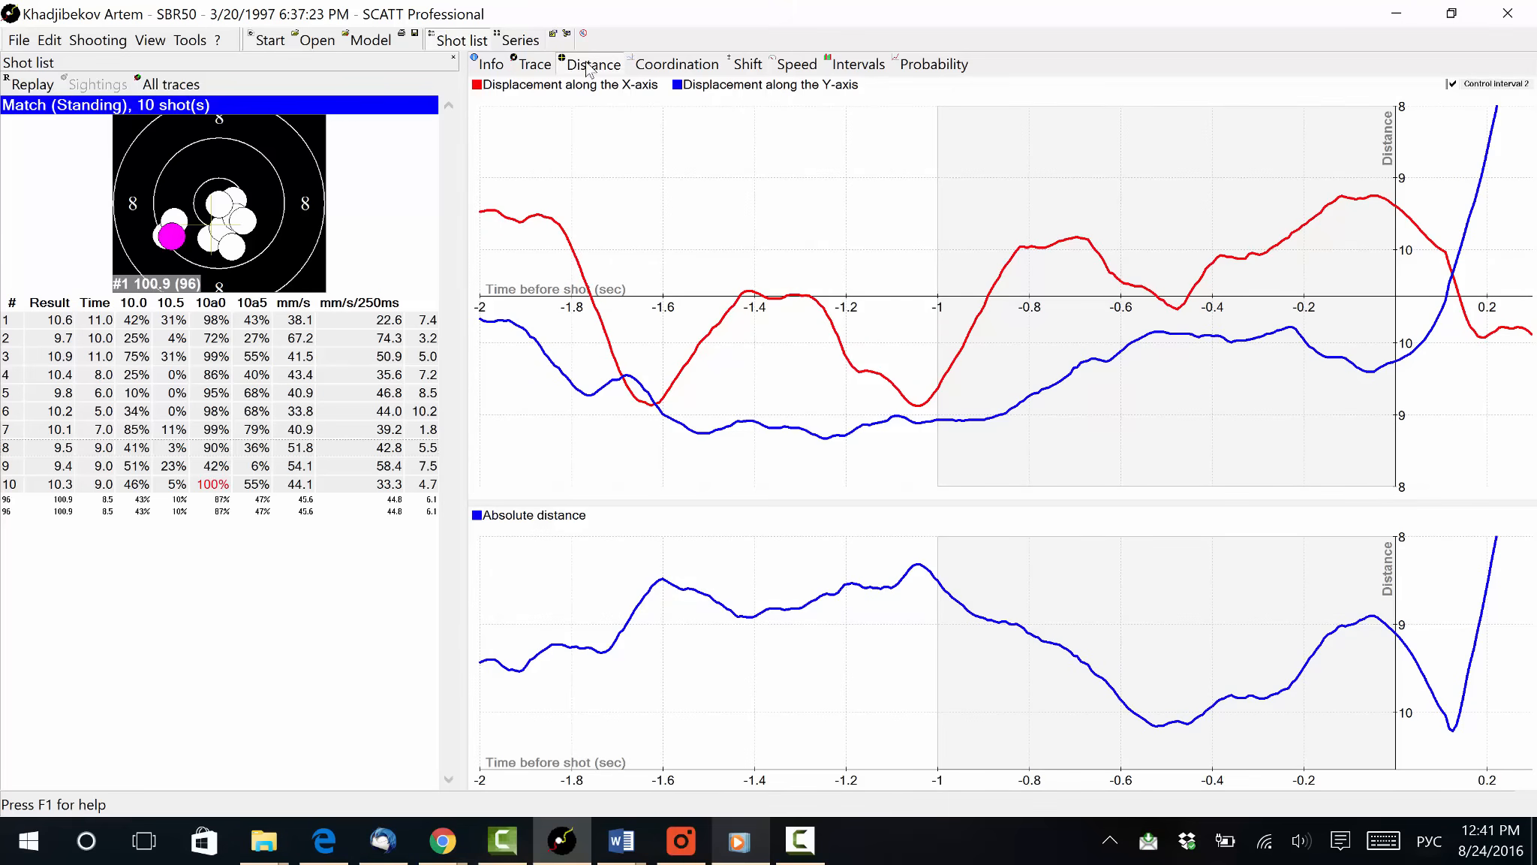
{"action": "left_click", "coordinate": [646, 66]}
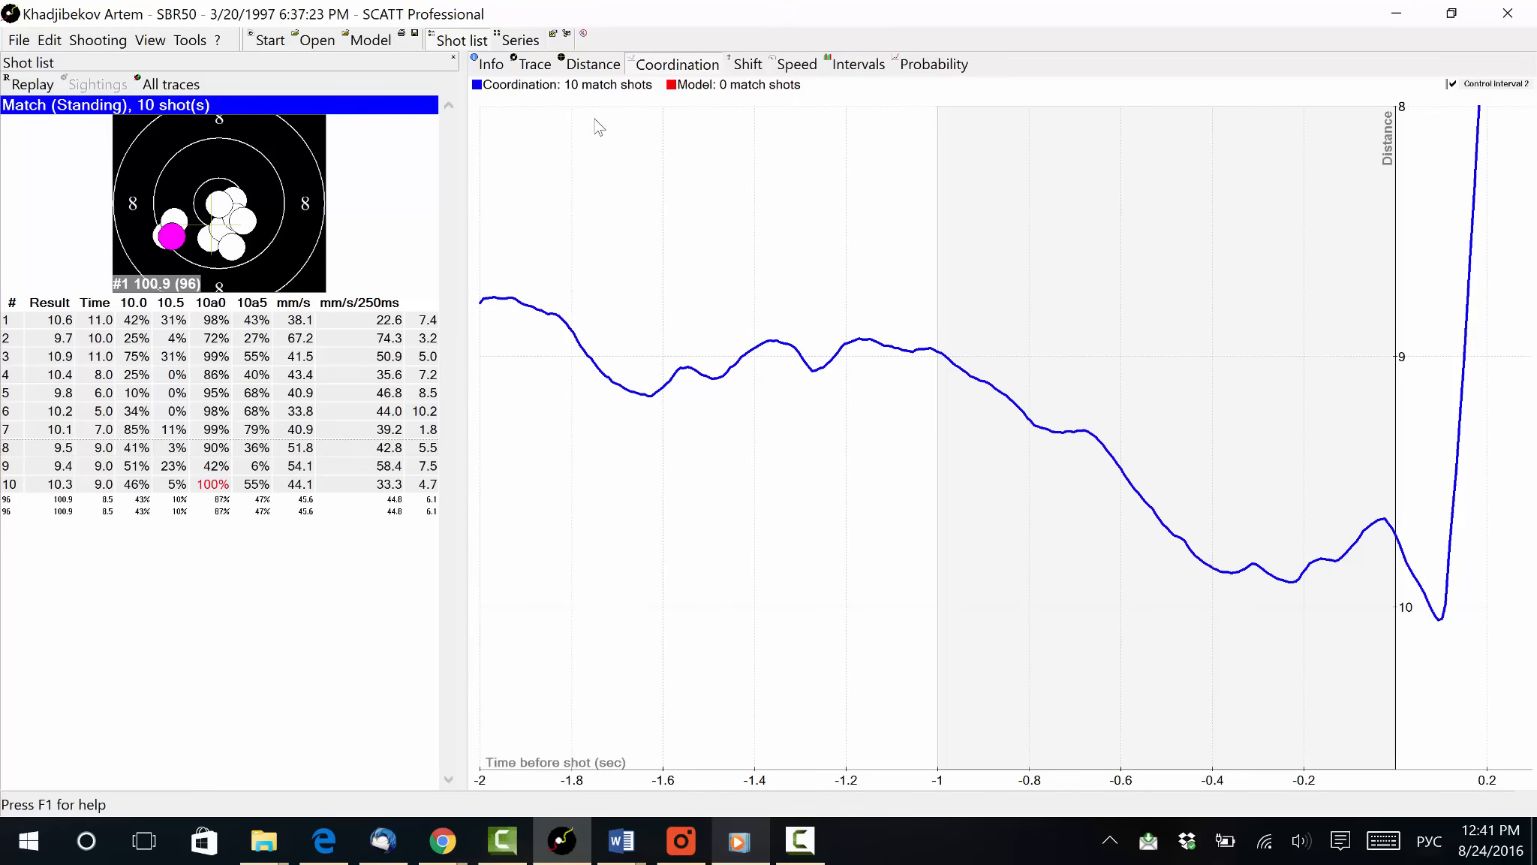
{"action": "left_click", "coordinate": [607, 66]}
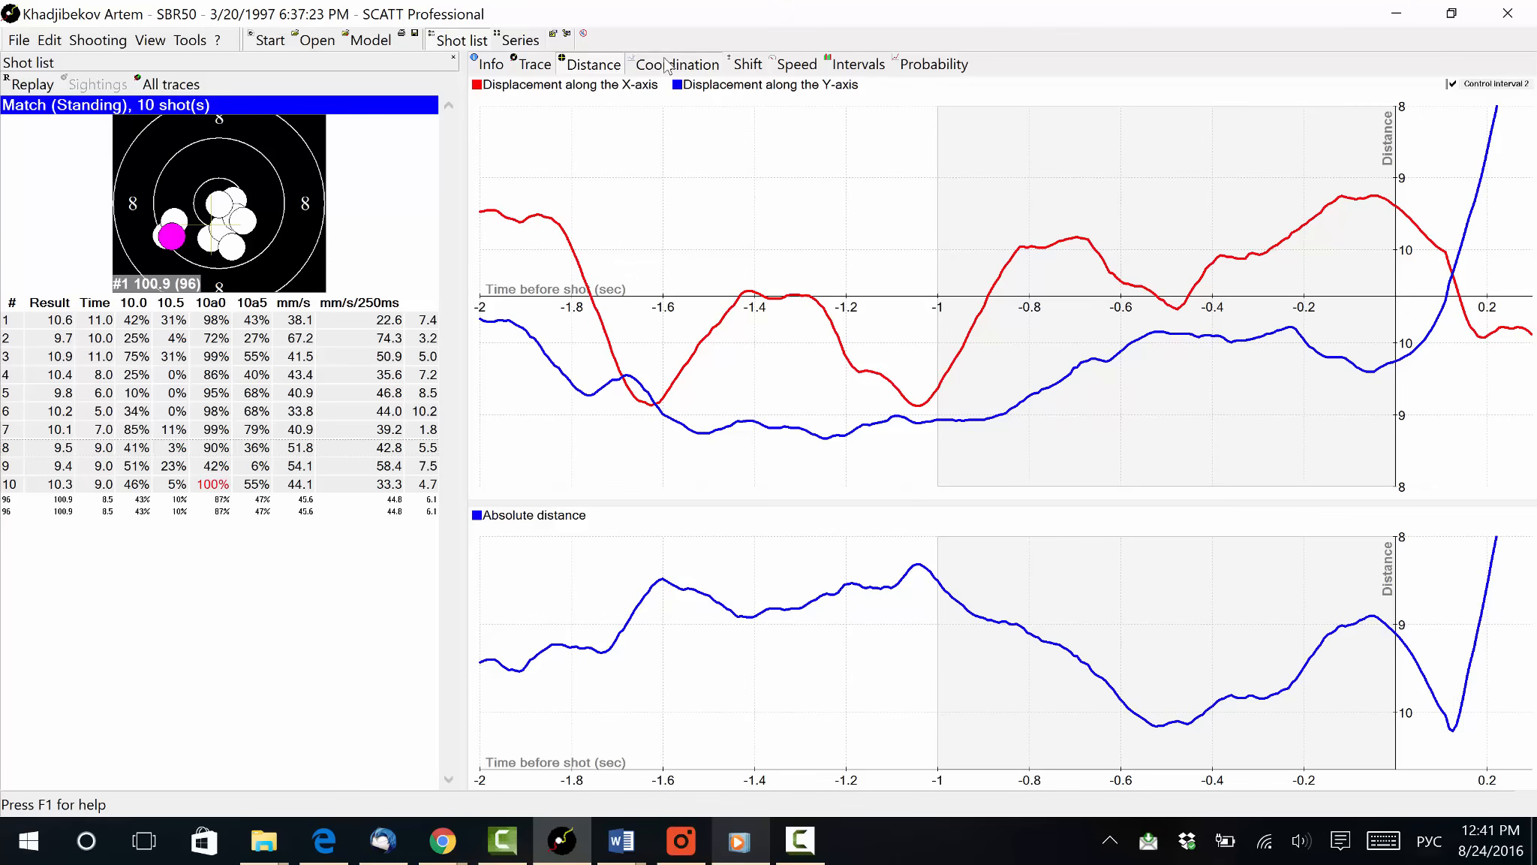
{"action": "left_click", "coordinate": [667, 66]}
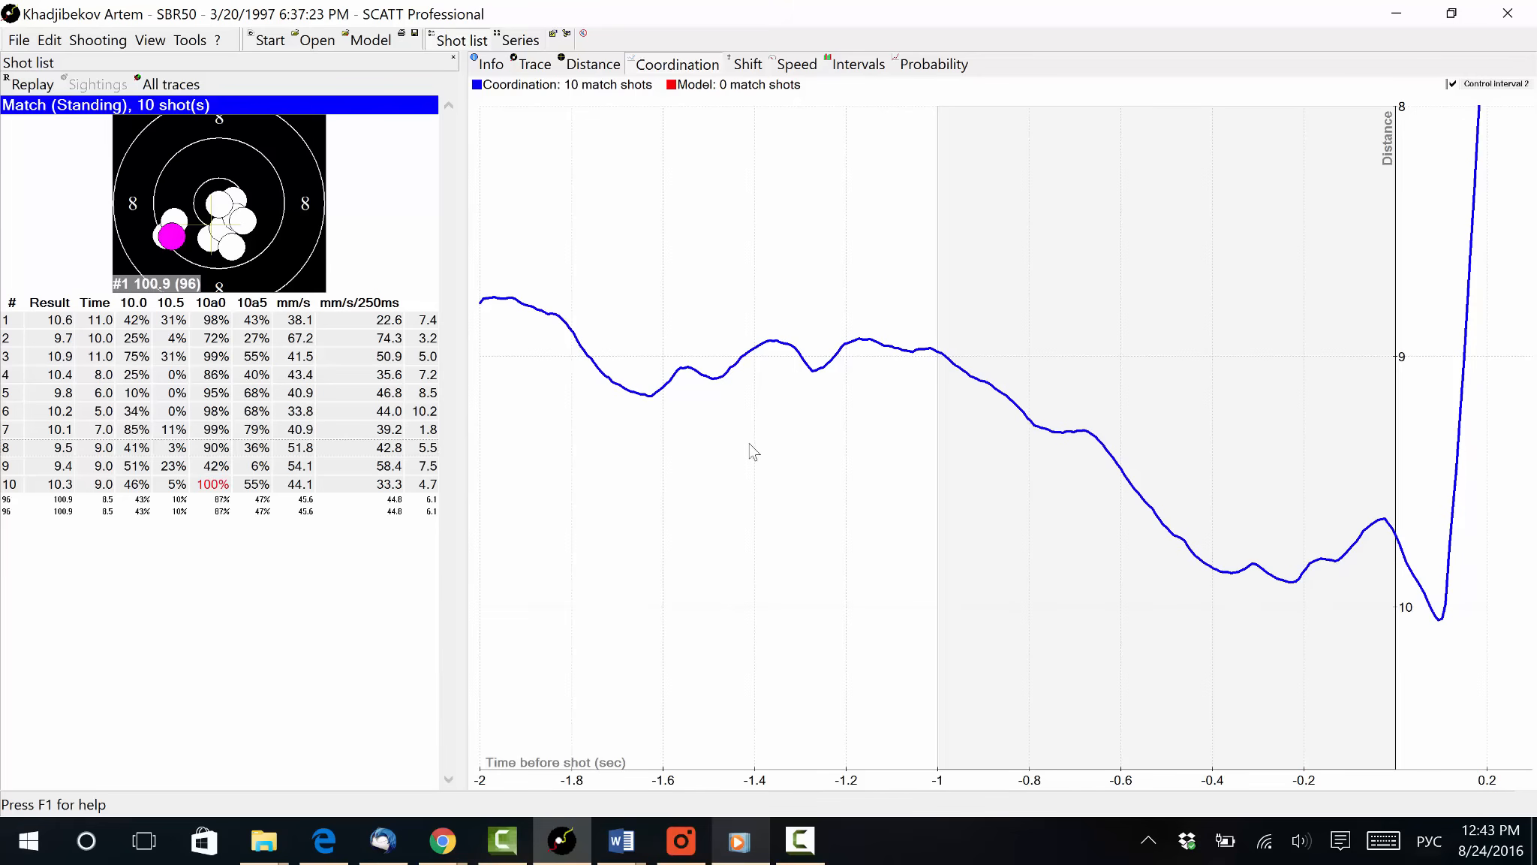
Compare the coordination graph with and without Control interval 2, and view the match's time shift graph.
{"action": "left_click", "coordinate": [1454, 85]}
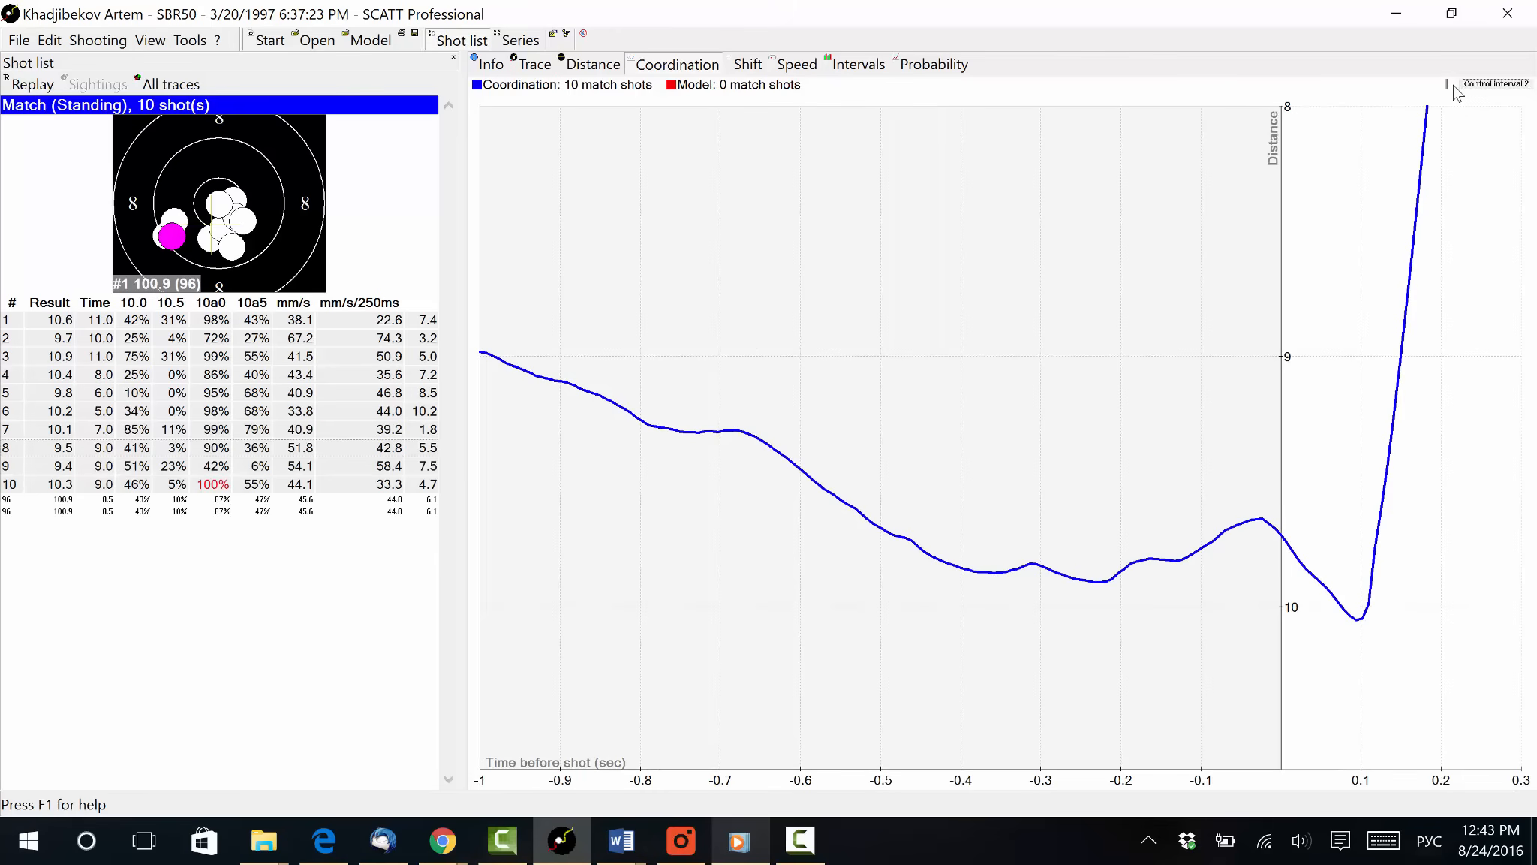
{"action": "left_click", "coordinate": [1452, 85]}
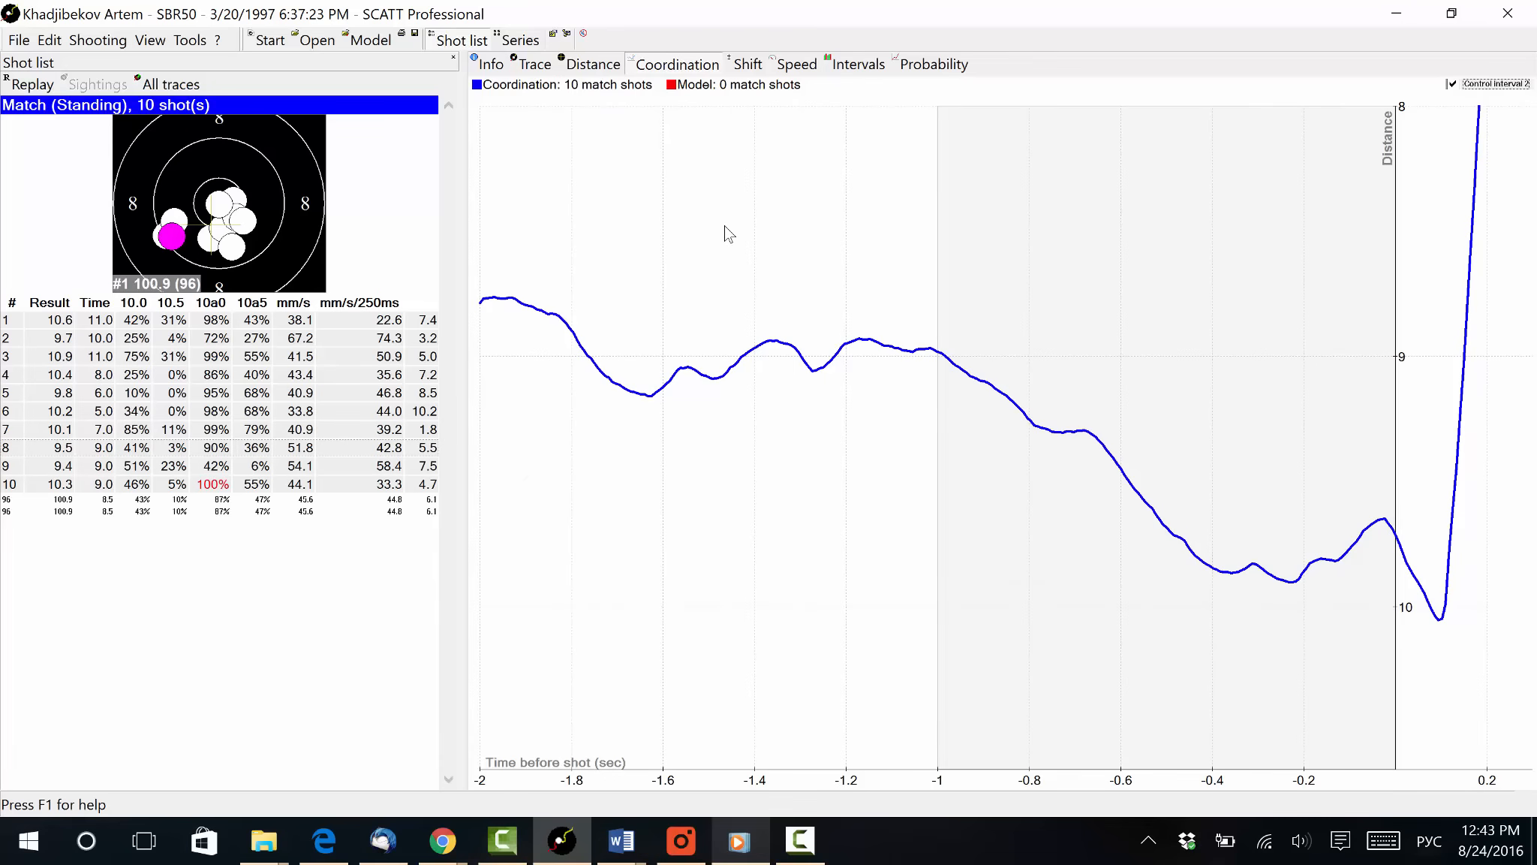
{"action": "left_click", "coordinate": [746, 66]}
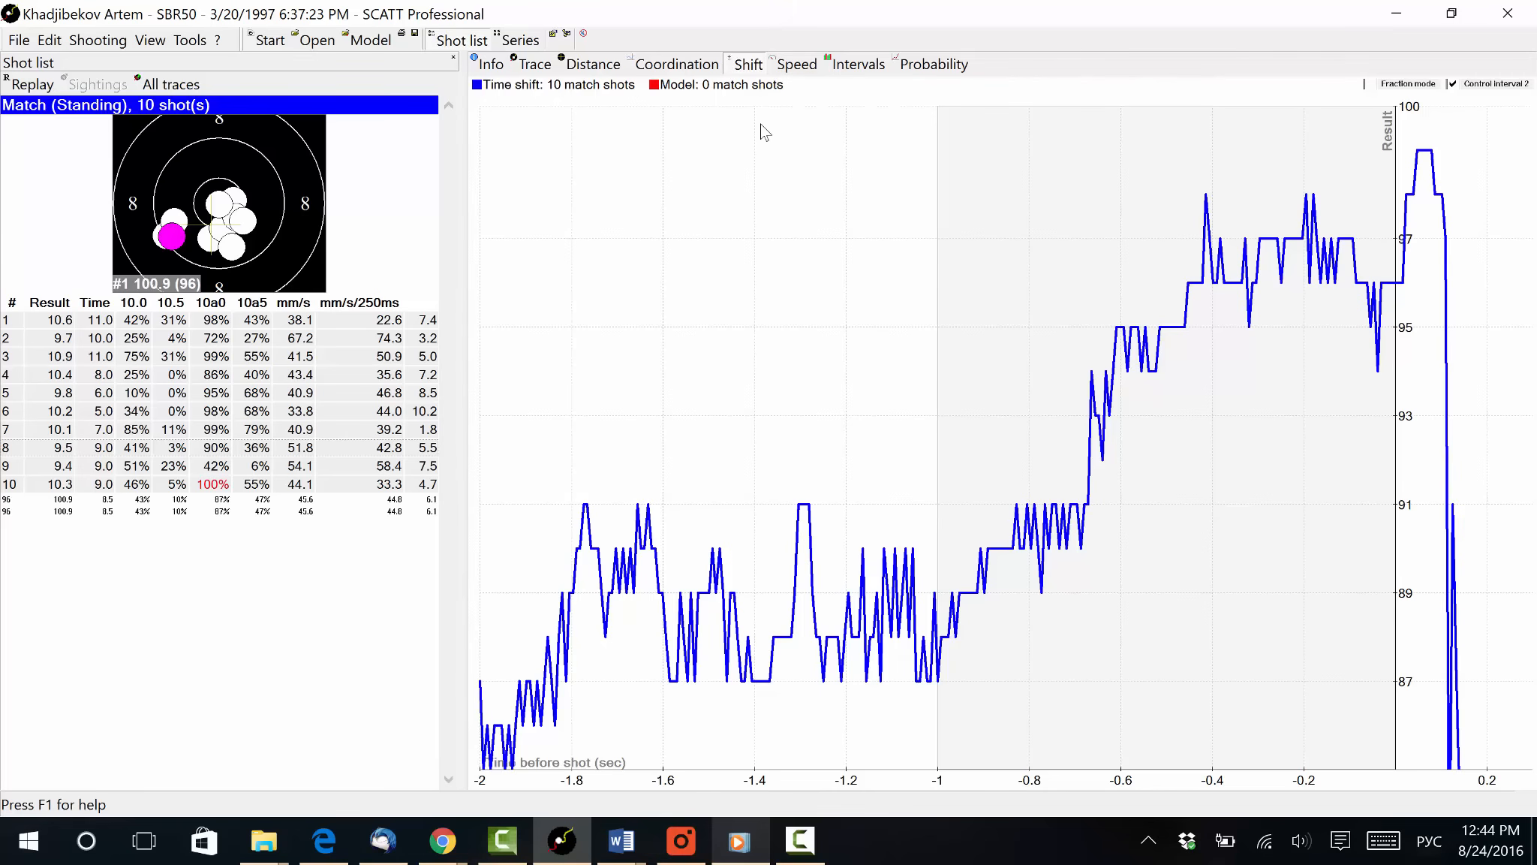
Examine the speed graphs for the match and shots 7, 8 and 9, with and without Control interval 2.
{"action": "left_click", "coordinate": [795, 65]}
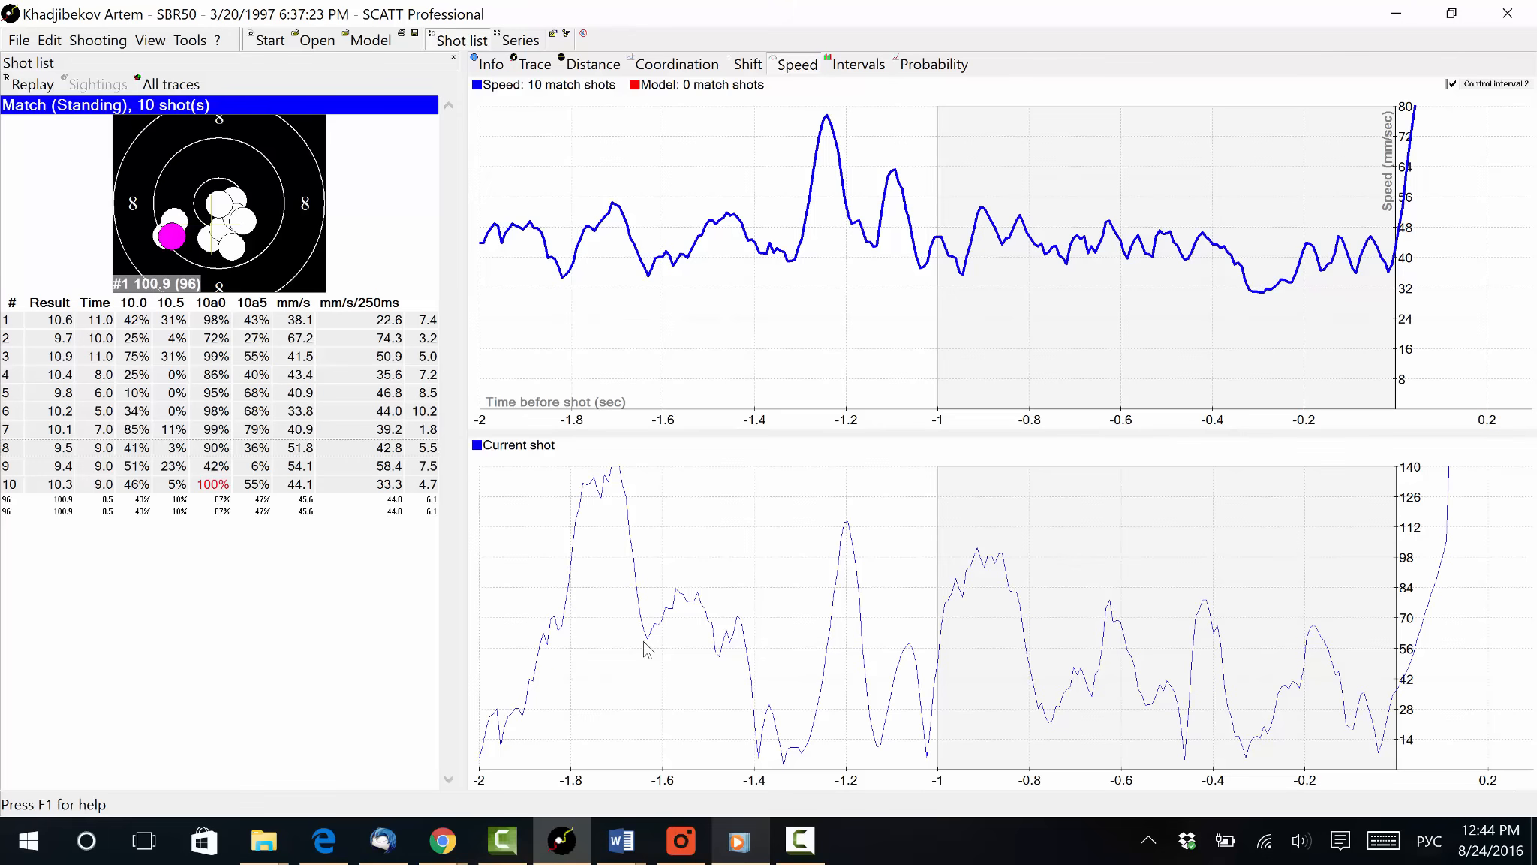
{"action": "left_click", "coordinate": [208, 450]}
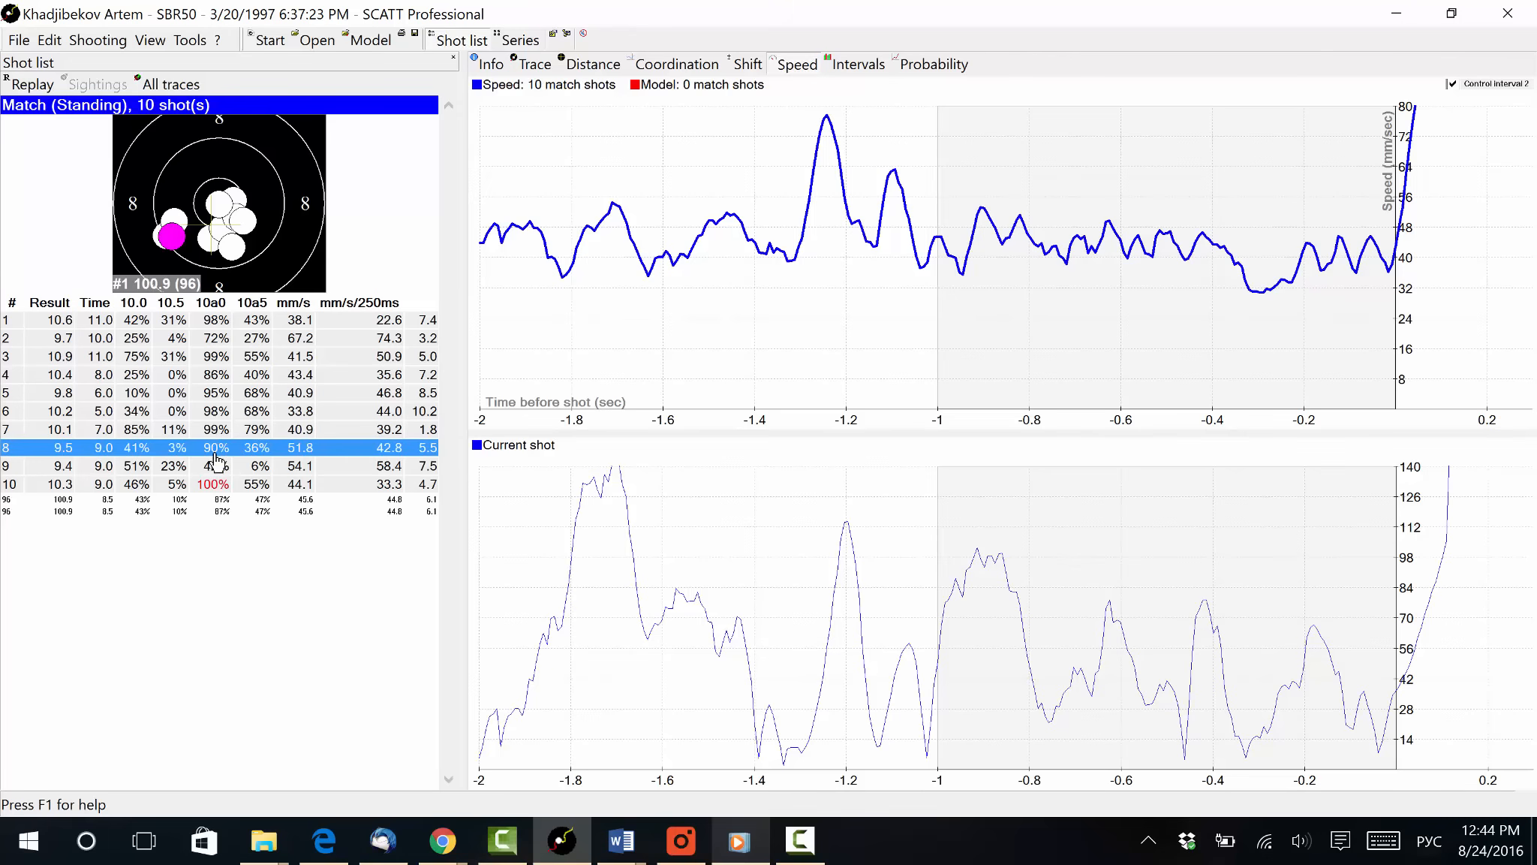
{"action": "left_click", "coordinate": [187, 430]}
{"action": "left_click", "coordinate": [177, 449]}
{"action": "left_click", "coordinate": [1455, 85]}
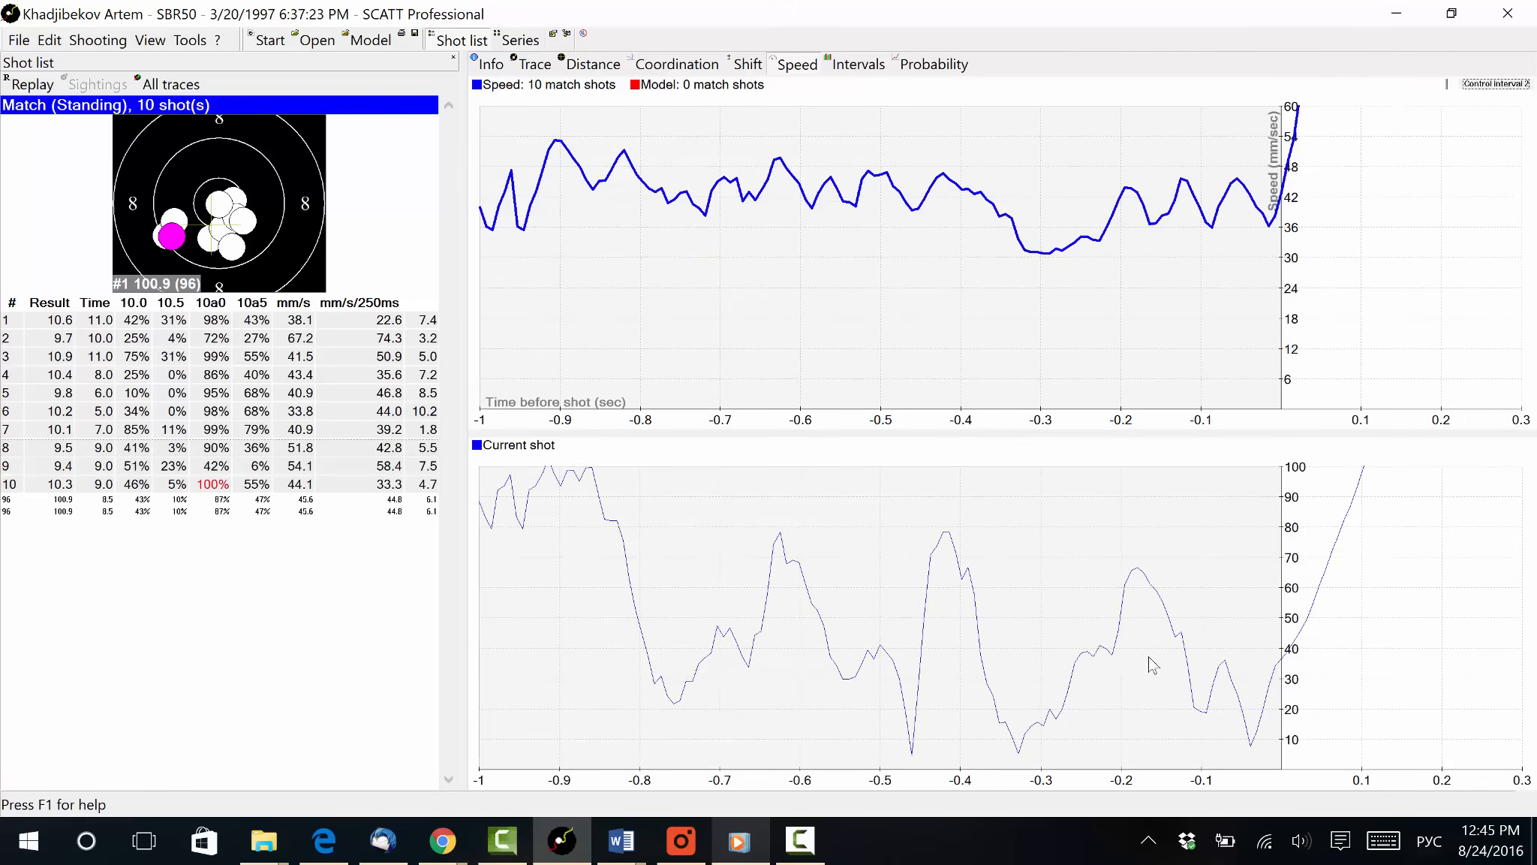
{"action": "left_click", "coordinate": [1456, 86]}
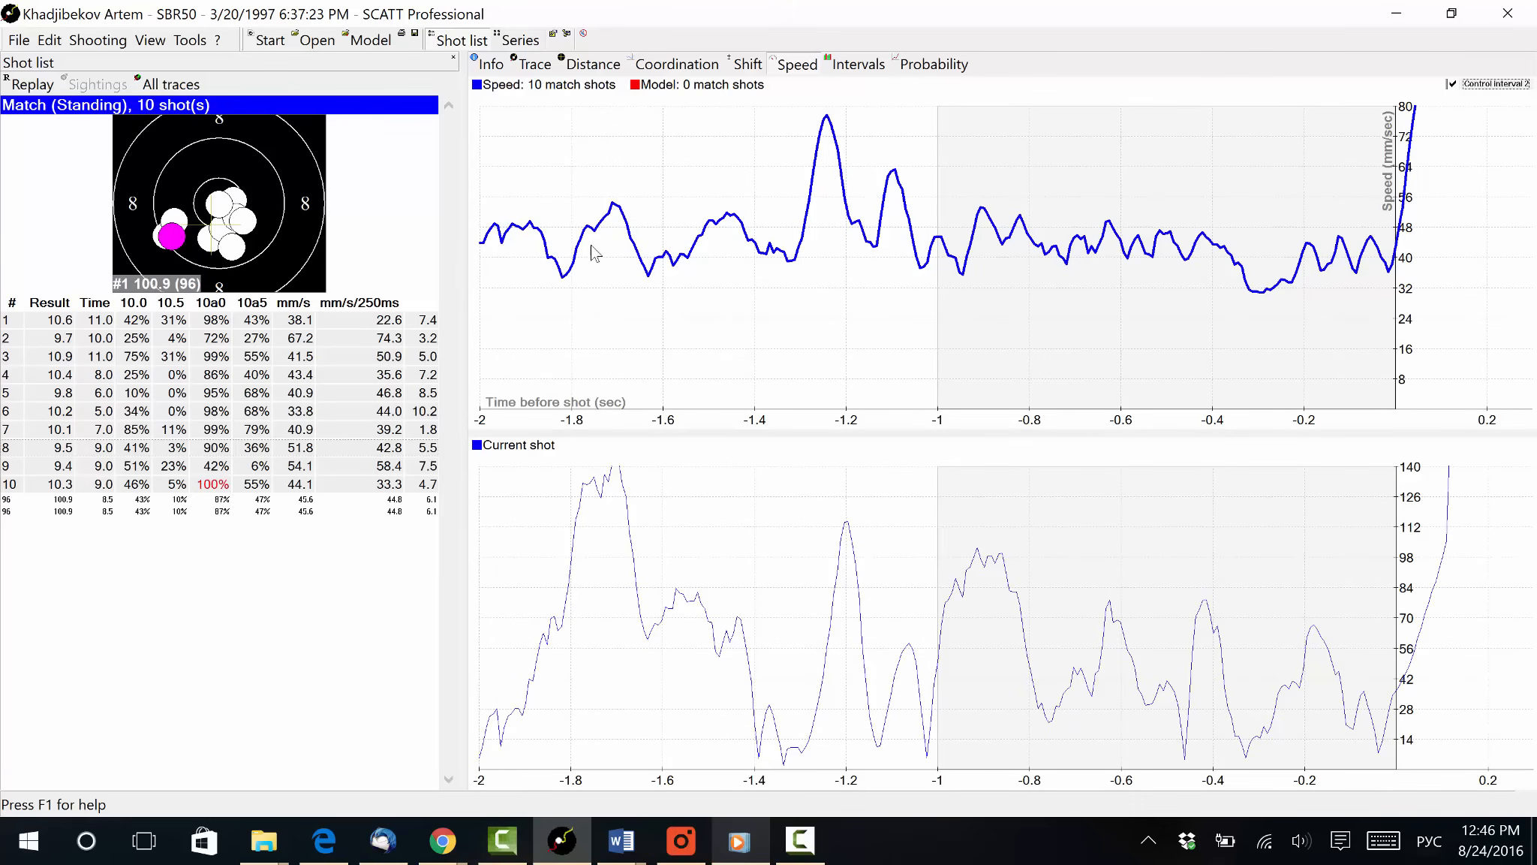
{"action": "left_click", "coordinate": [115, 472]}
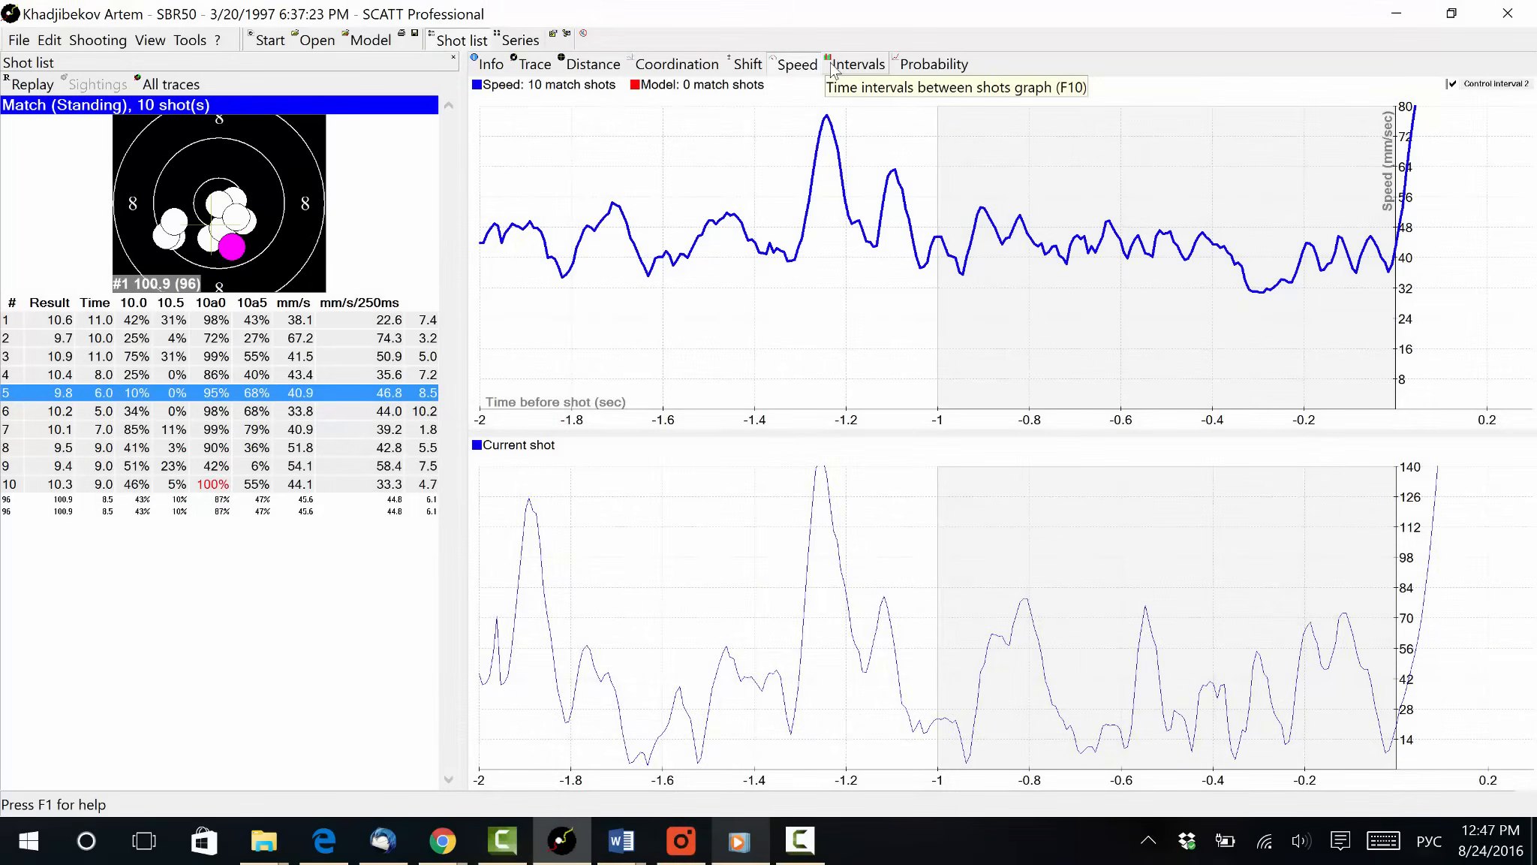
View the time intervals between shots, and check shots 3, 7 and 8 alongside the probability graphs.
{"action": "left_click", "coordinate": [836, 69]}
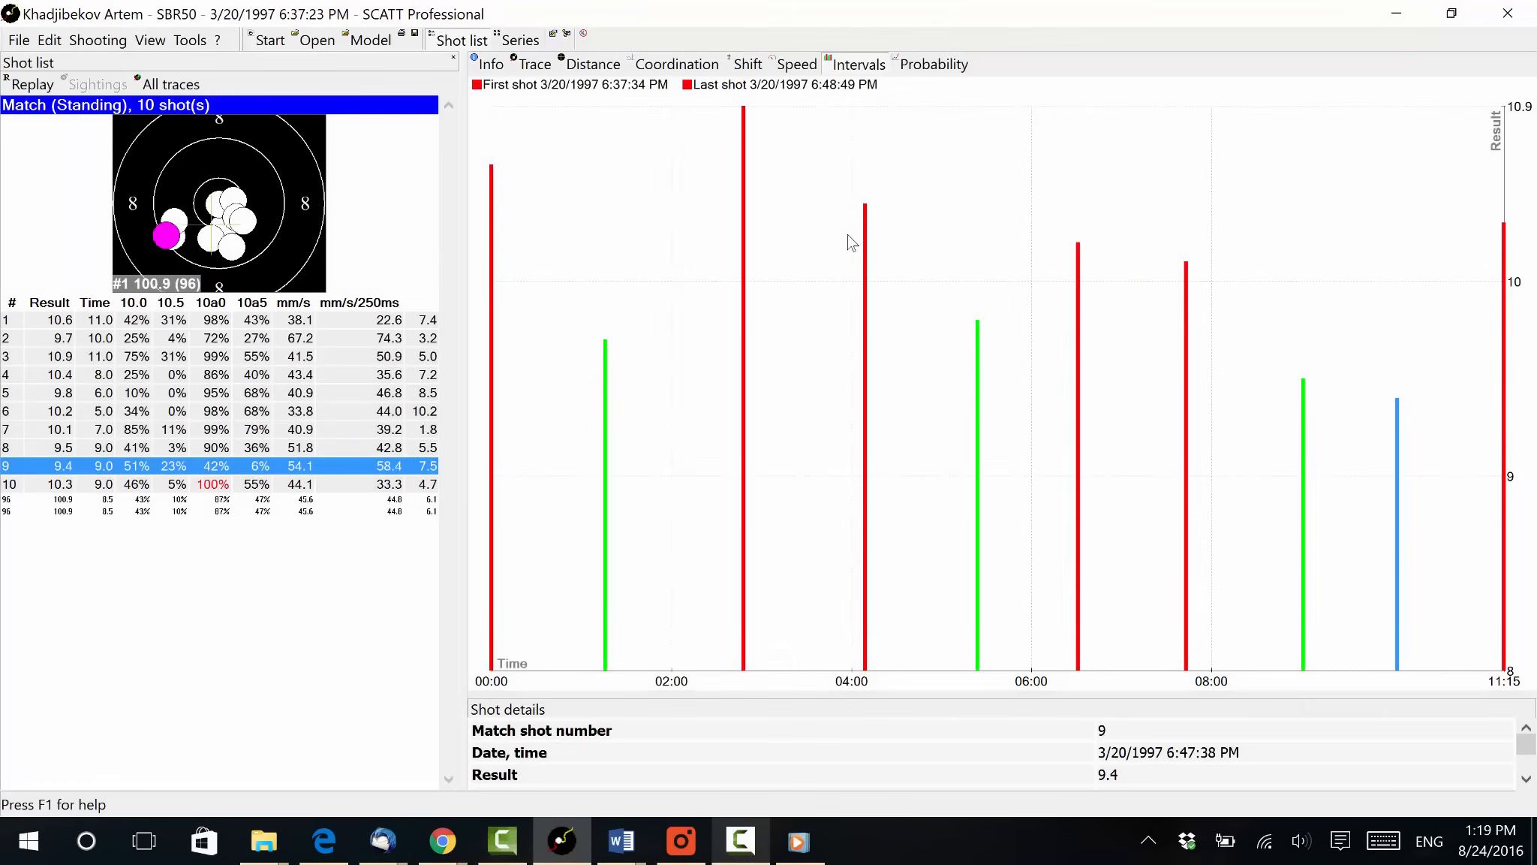
{"action": "left_click", "coordinate": [905, 68]}
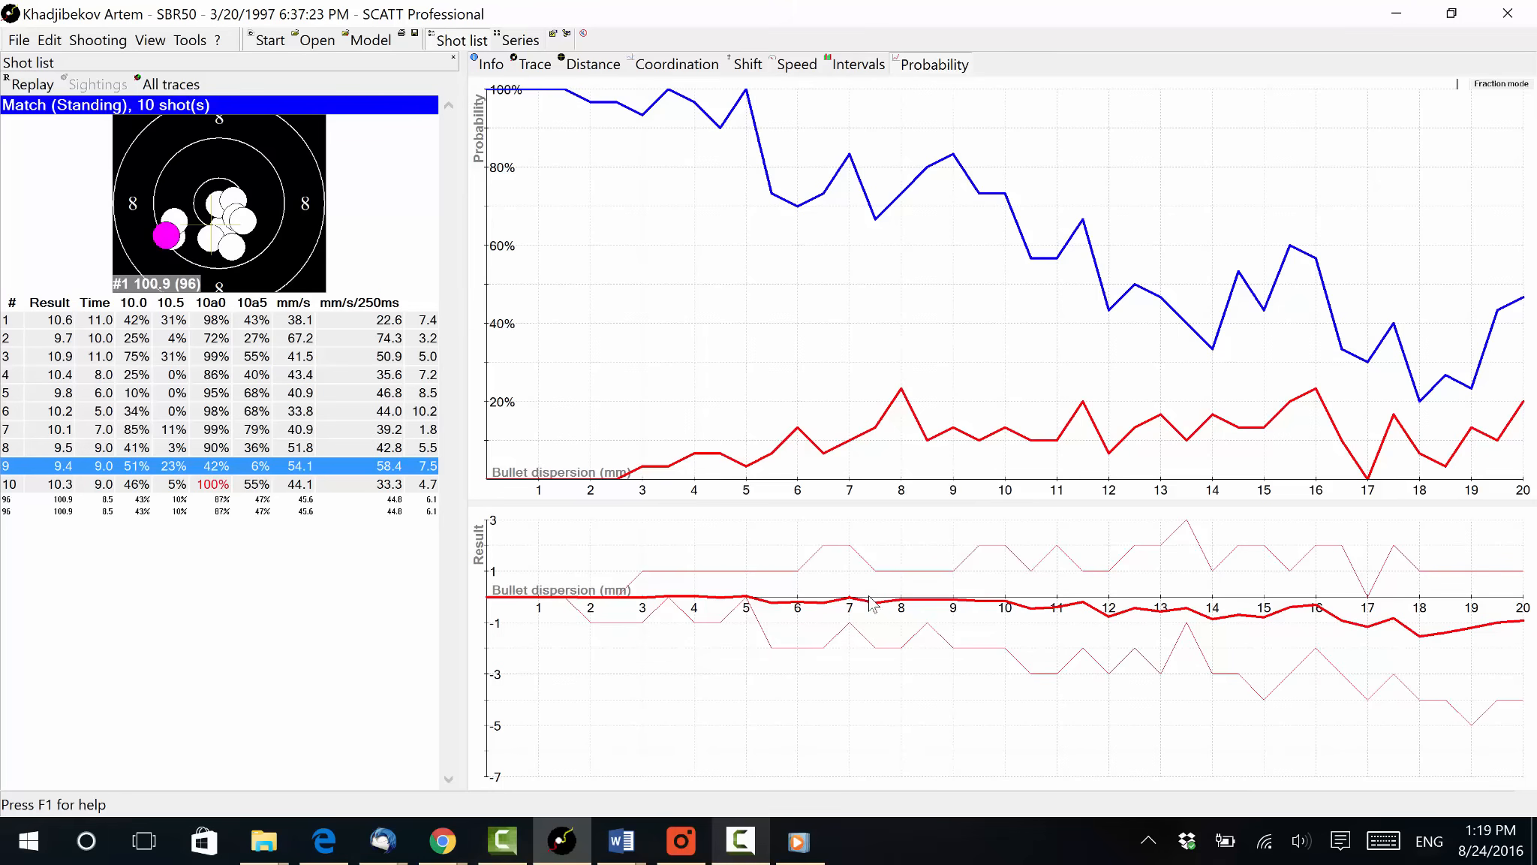
{"action": "left_click", "coordinate": [152, 358]}
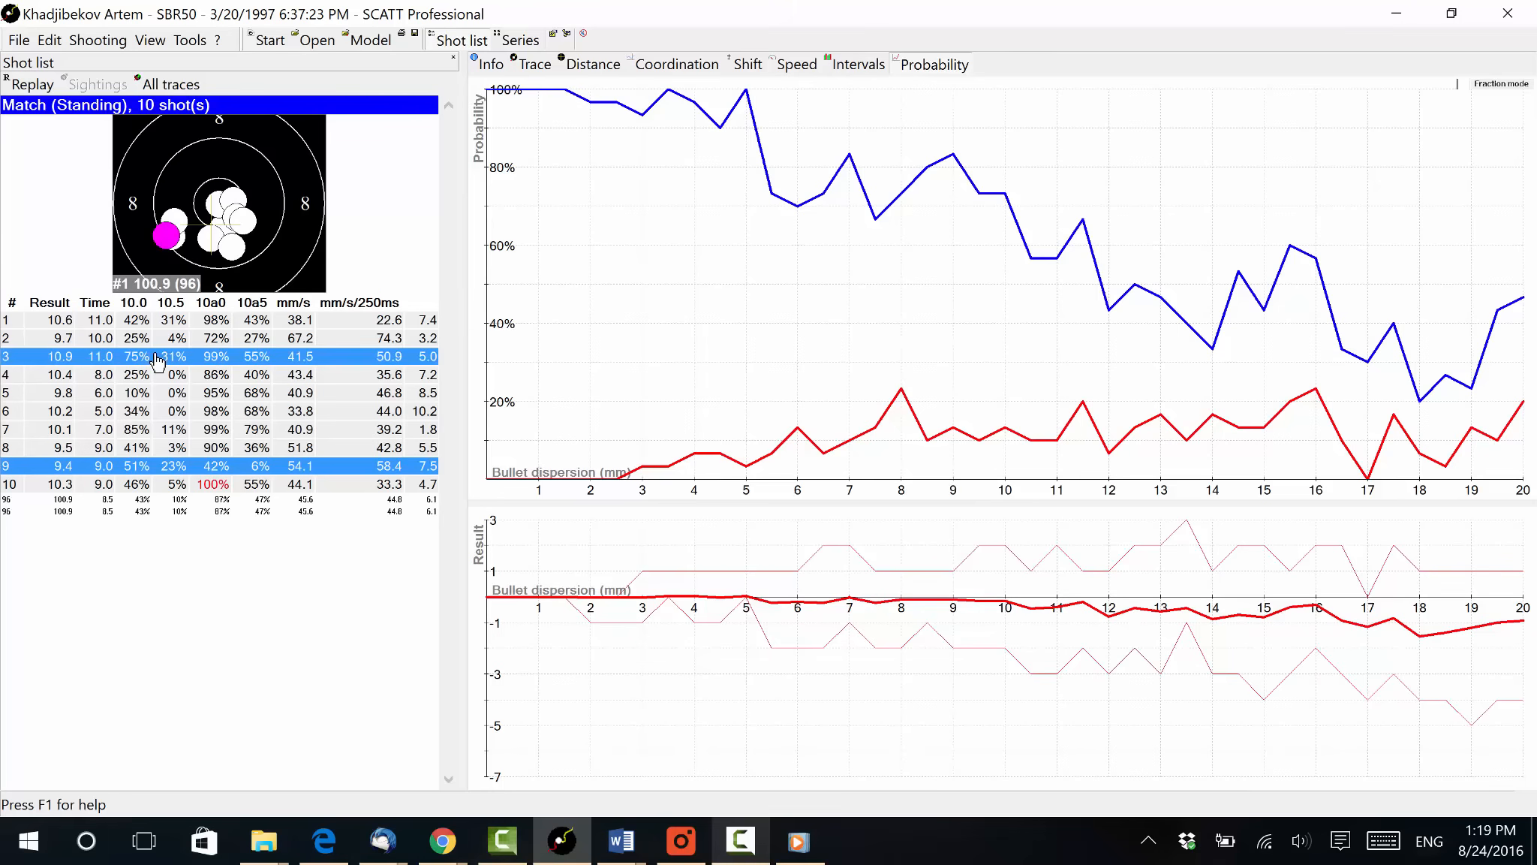
{"action": "left_click", "coordinate": [160, 431]}
{"action": "left_click", "coordinate": [188, 449]}
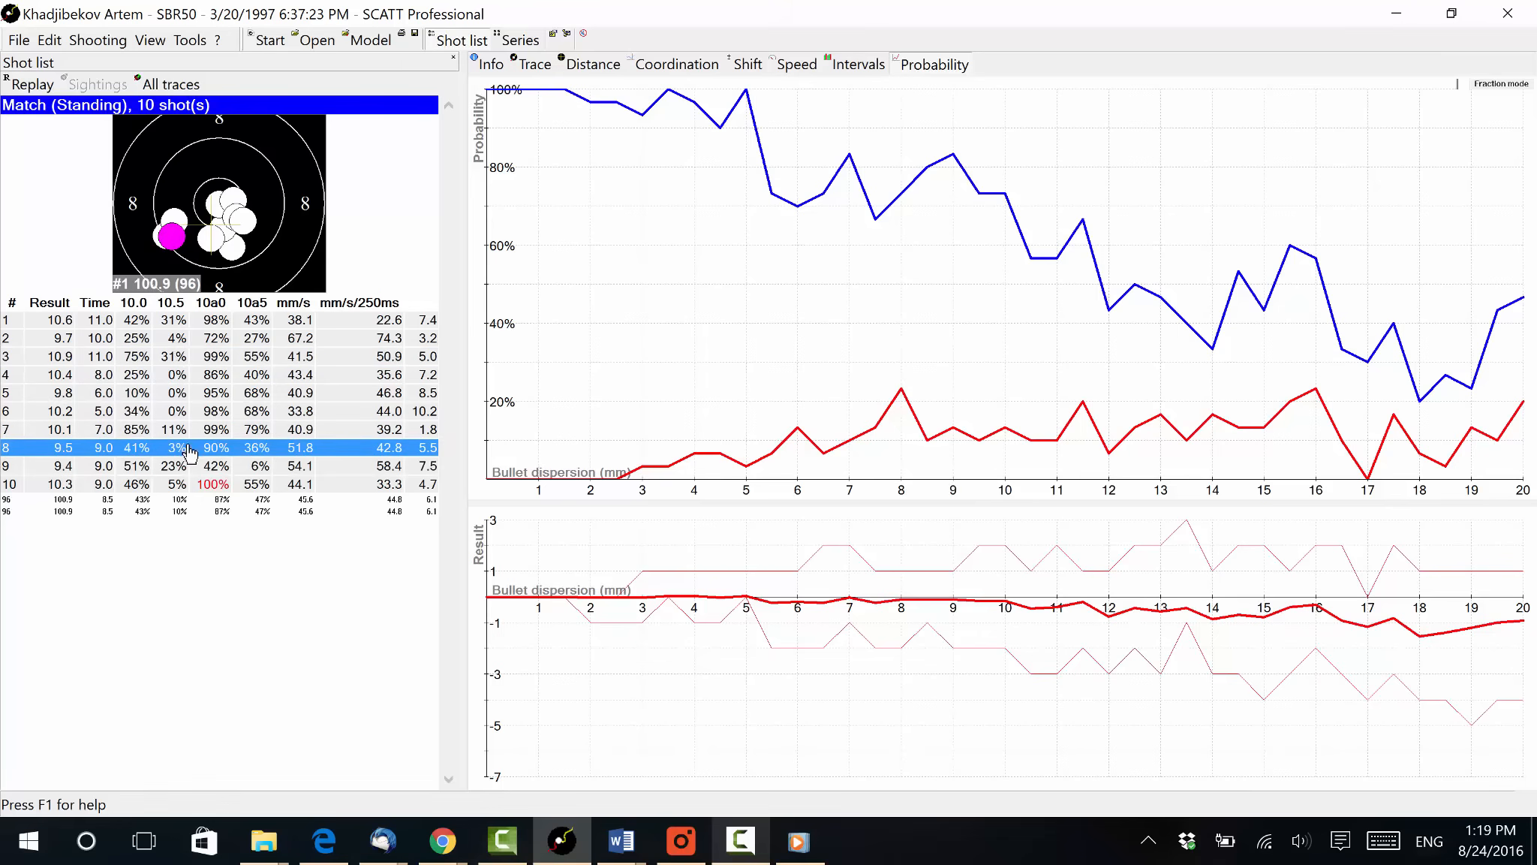
Select shot 3, and compare the traces of shots 5 and 6 on the target.
{"action": "left_click", "coordinate": [209, 360]}
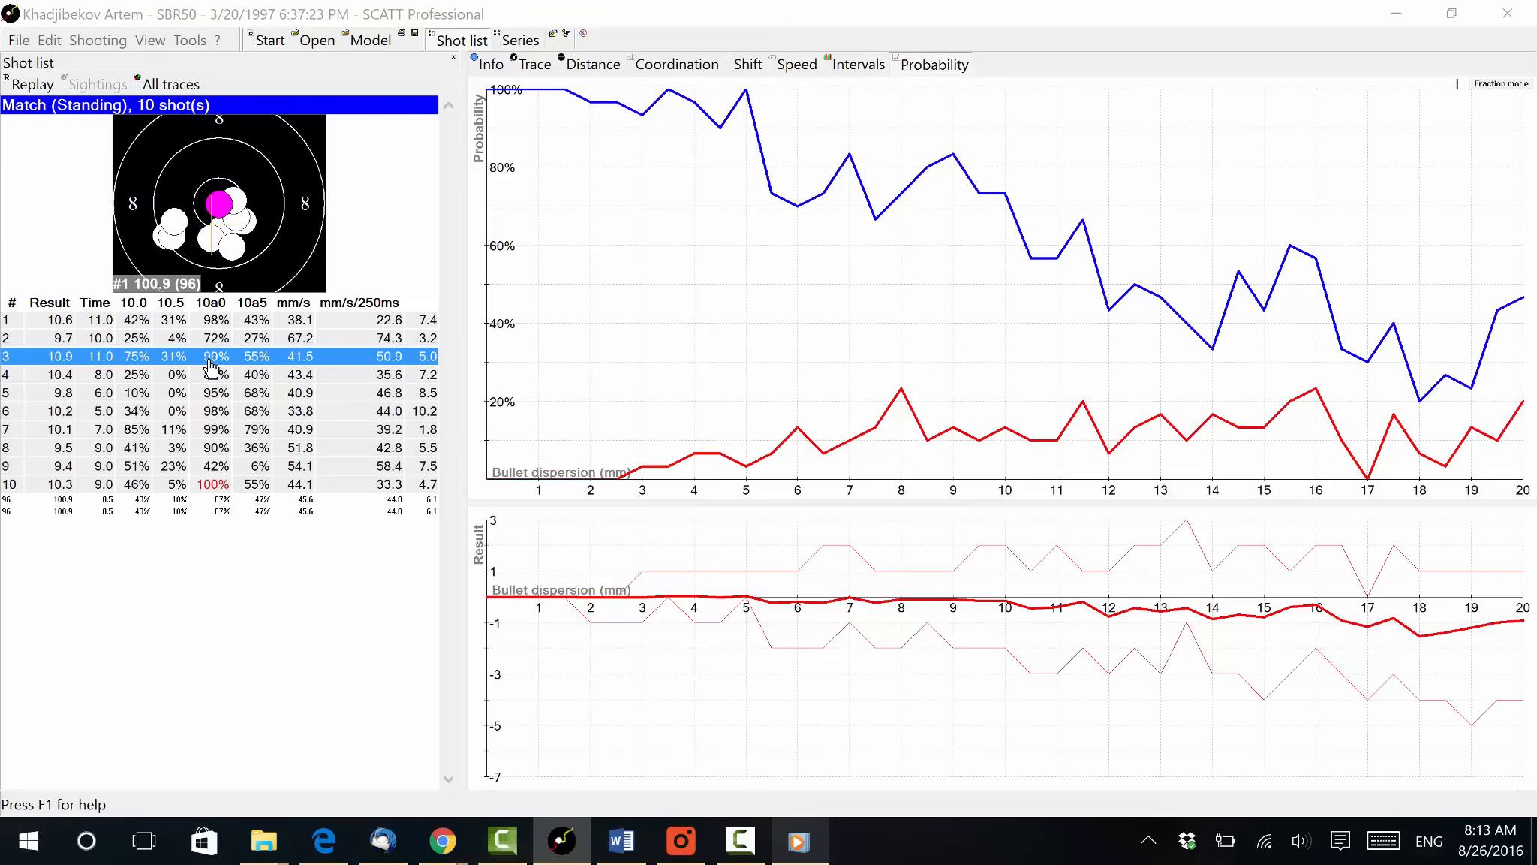
{"action": "double_click", "coordinate": [190, 396]}
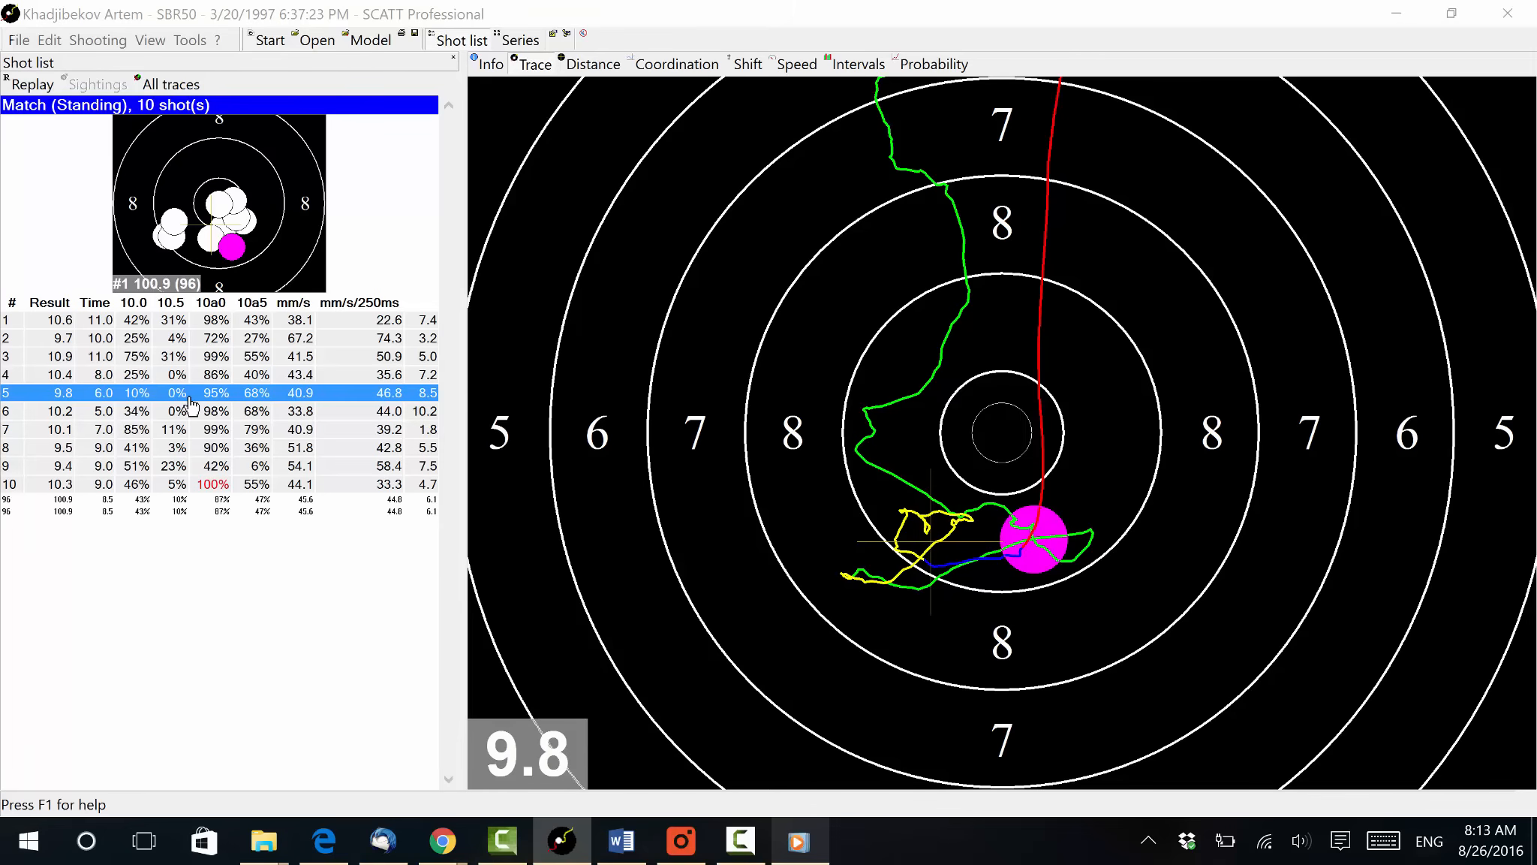
{"action": "left_click", "coordinate": [183, 417]}
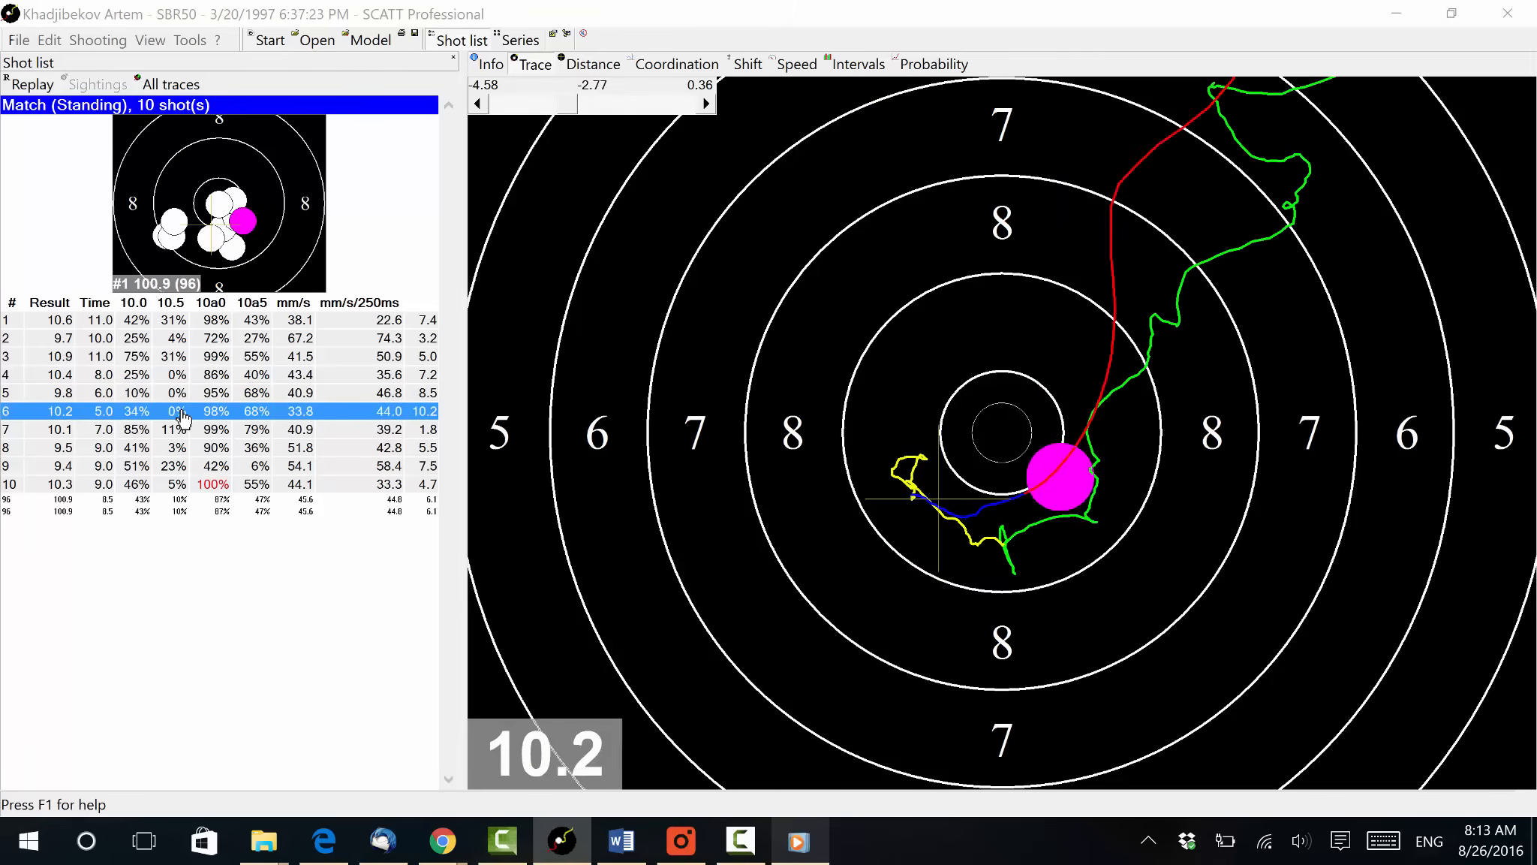